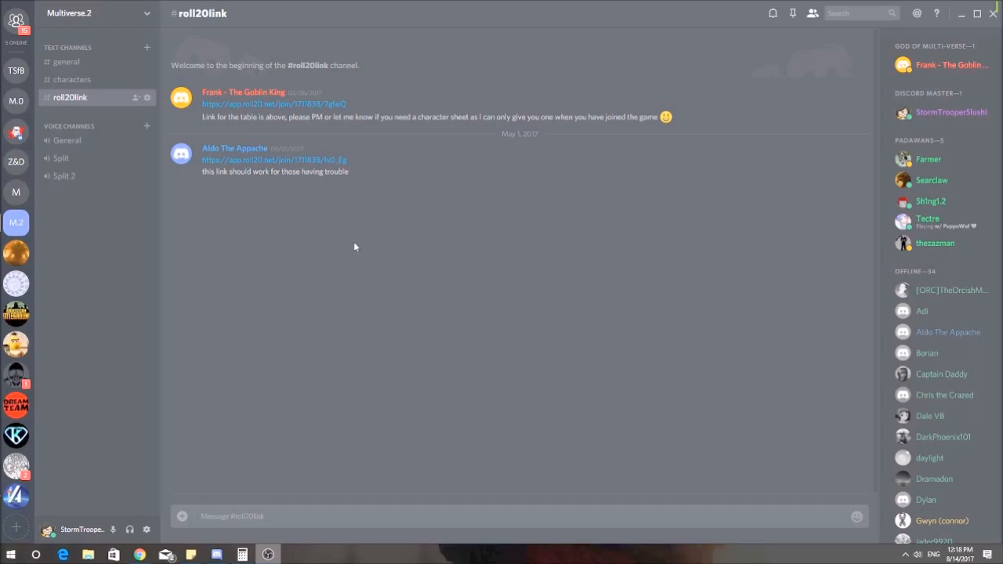
Open the newer Roll20 invite link from Discord's roll20link channel and join the Multi-verse game.
left_click(65, 62)
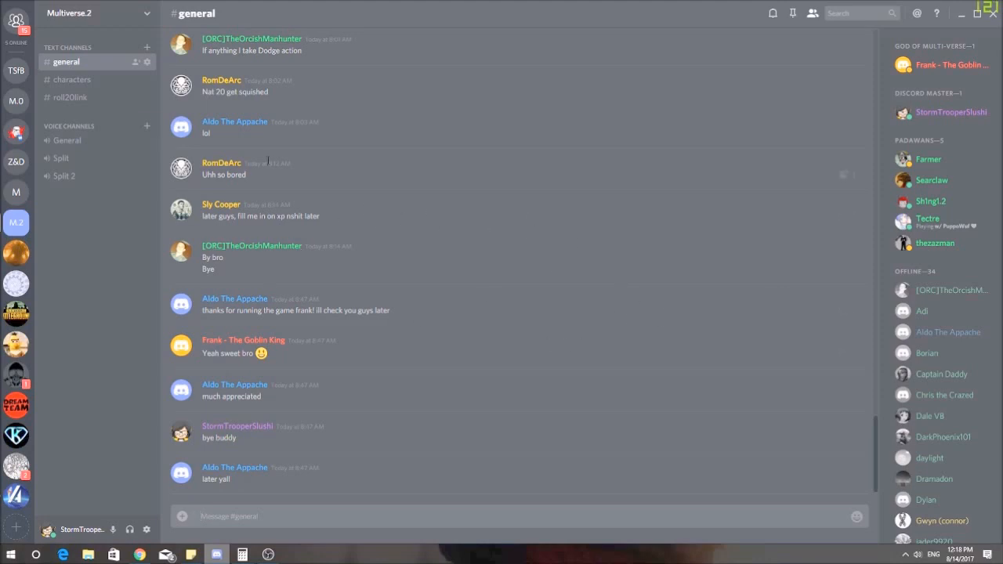
left_click(84, 98)
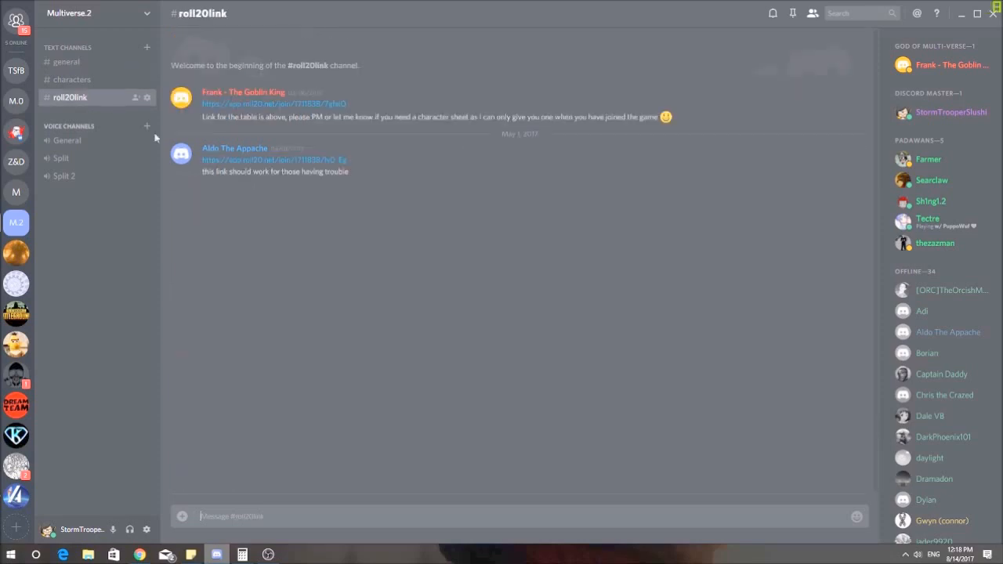
left_click(291, 161)
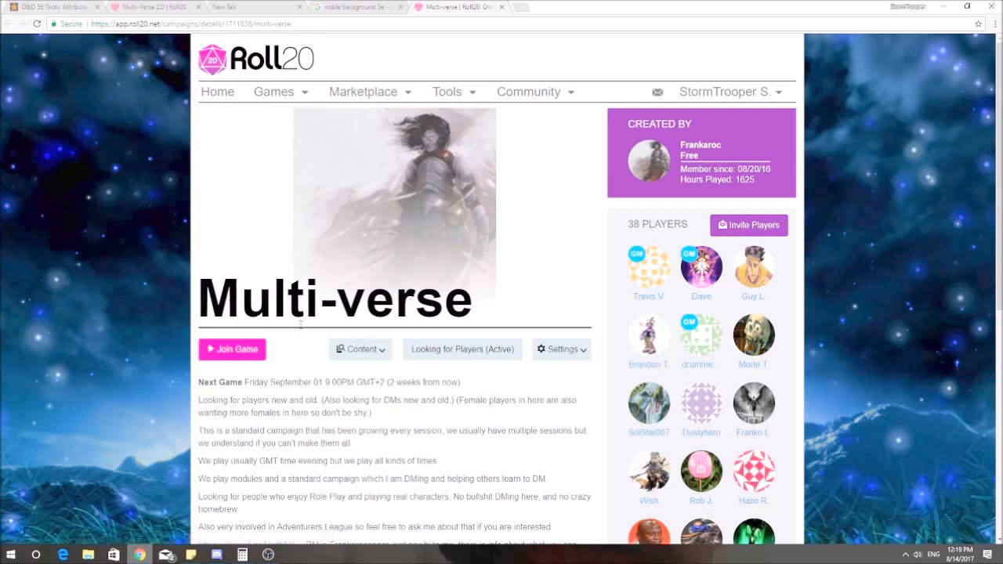
left_click(246, 354)
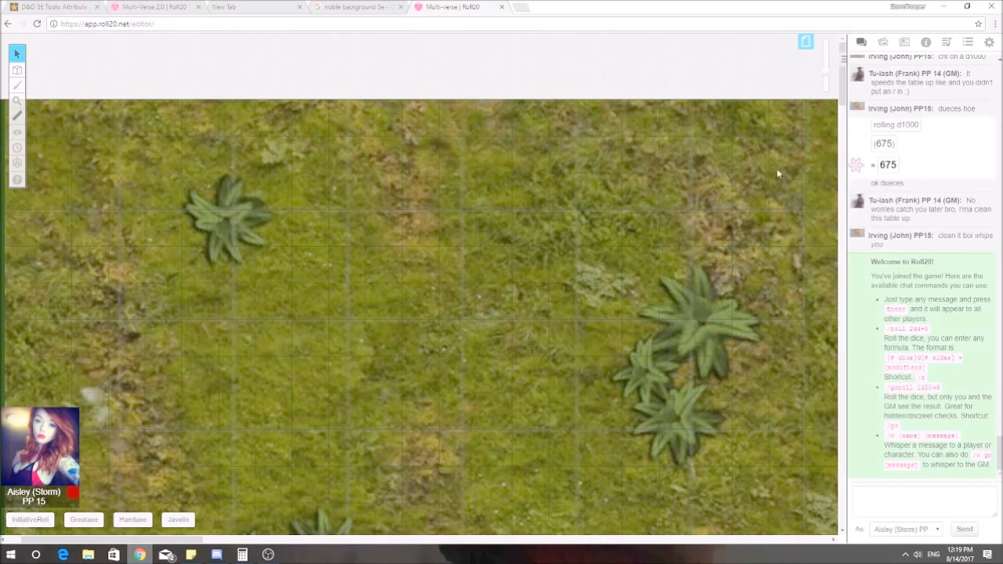
left_click(884, 43)
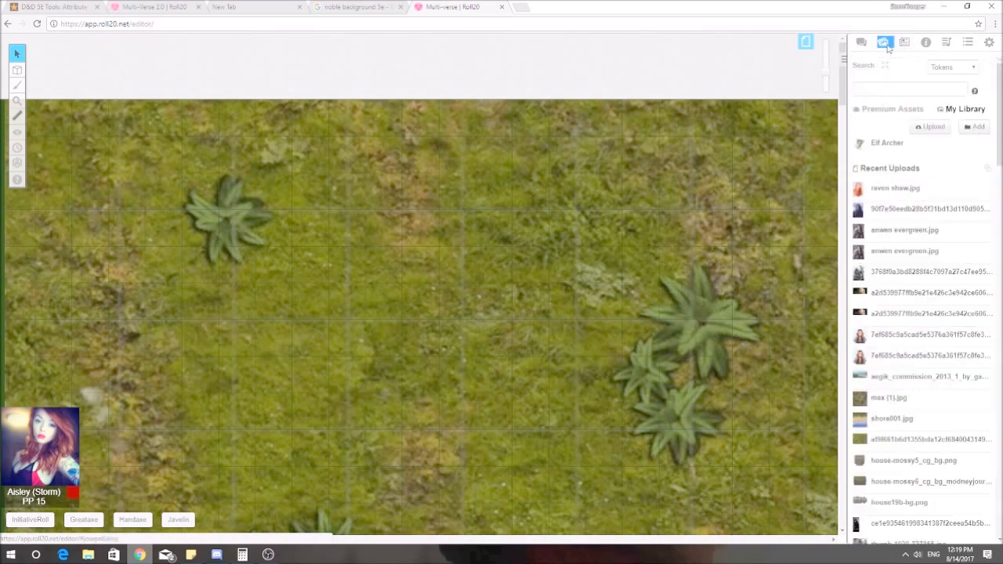
left_click(861, 43)
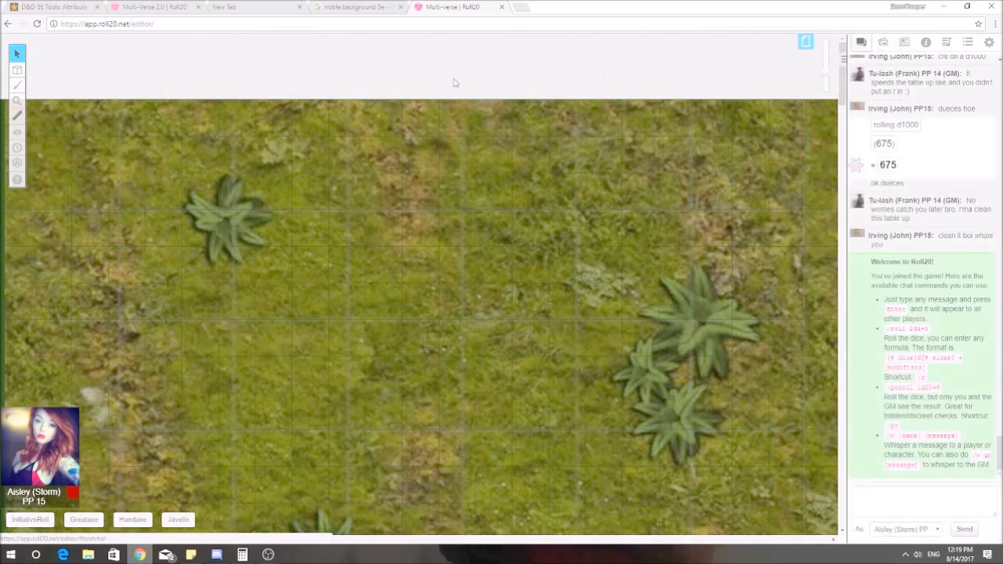
left_click(352, 7)
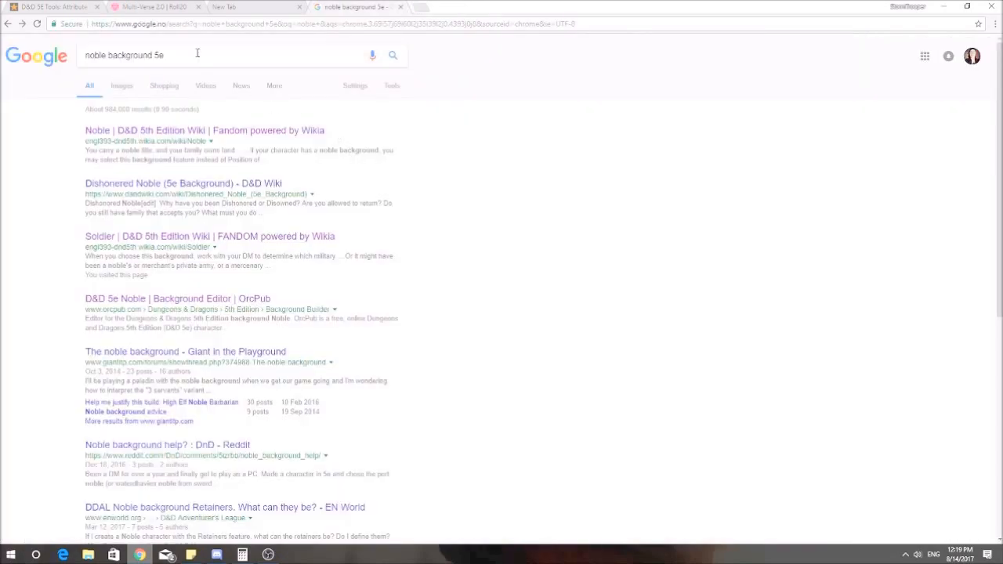
Switch to the Multi-Verse 2.0 game and open the character sheet of the journal entry R'l Estrysc.
left_click(168, 9)
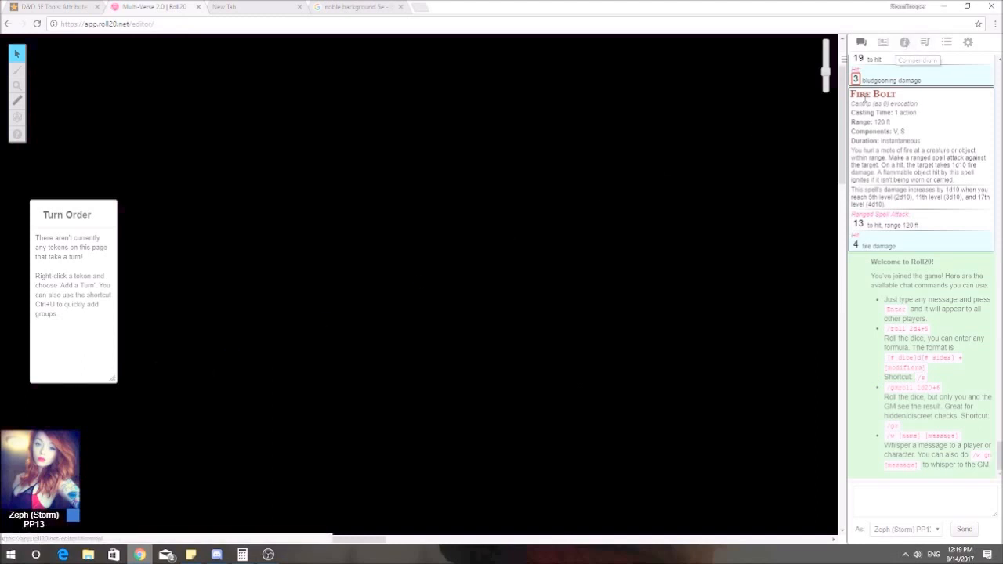
left_click(882, 44)
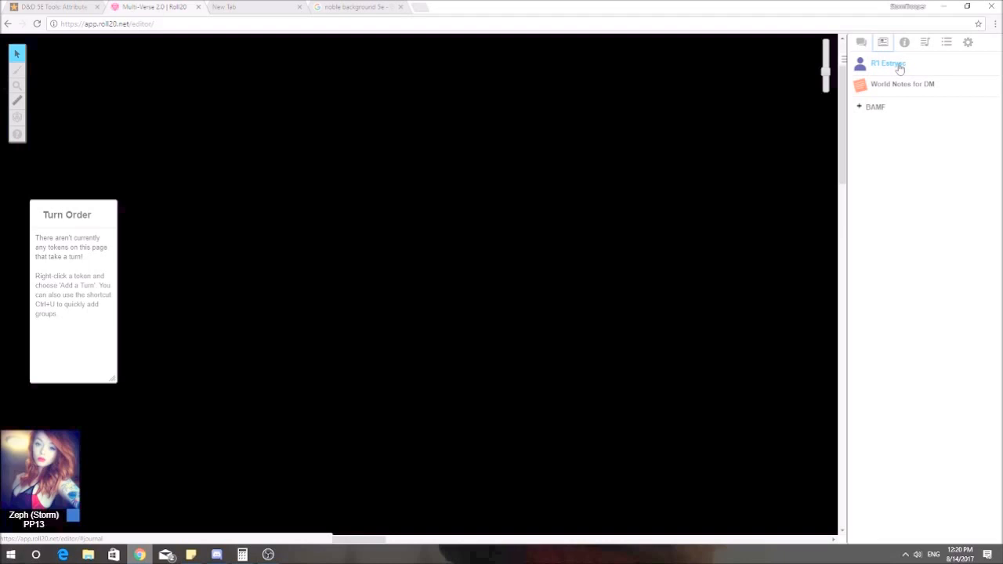
left_click(893, 64)
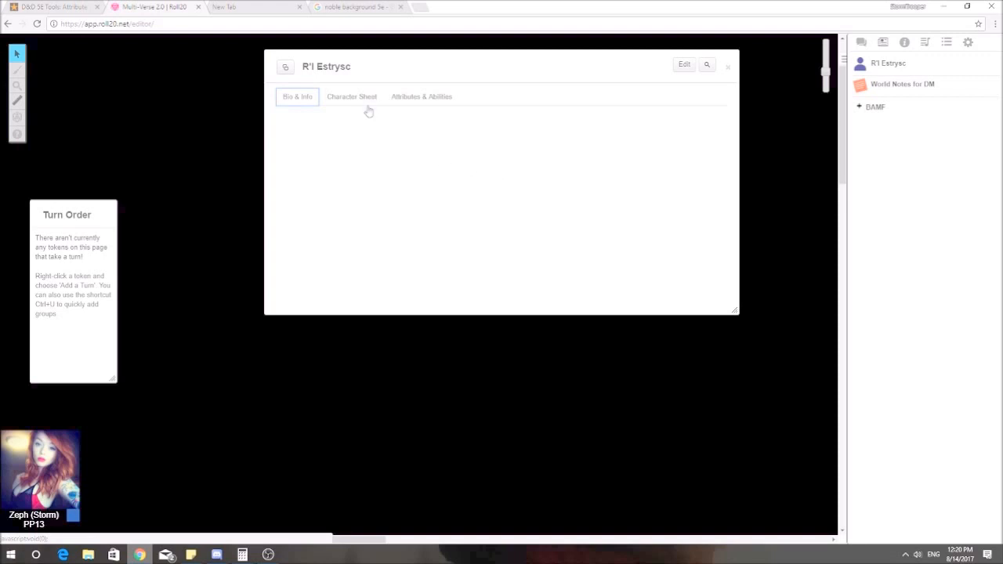
left_click(338, 98)
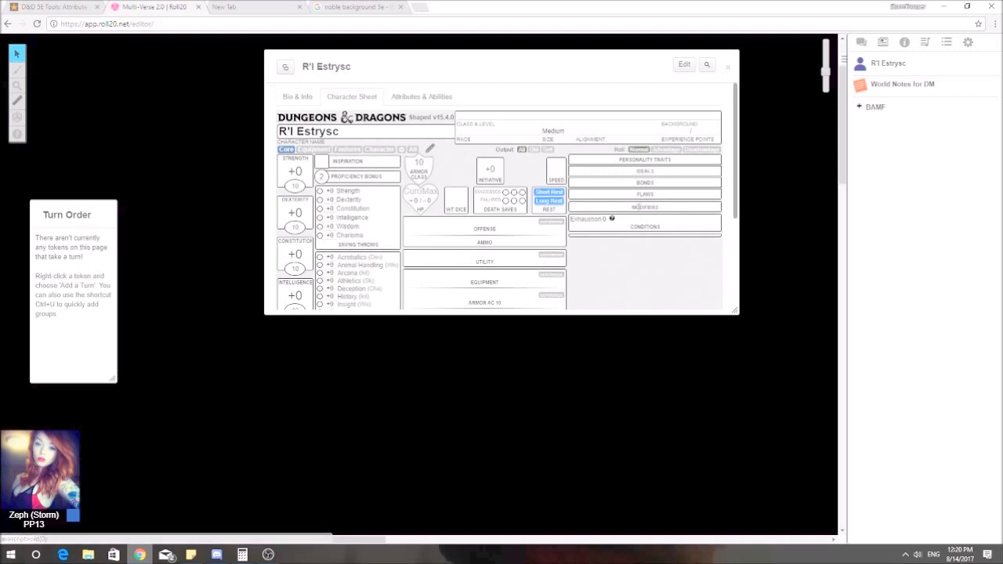
Enlarge the character sheet window and view an Intelligence saving throw roll in the chat.
left_click_drag(735, 311, 758, 453)
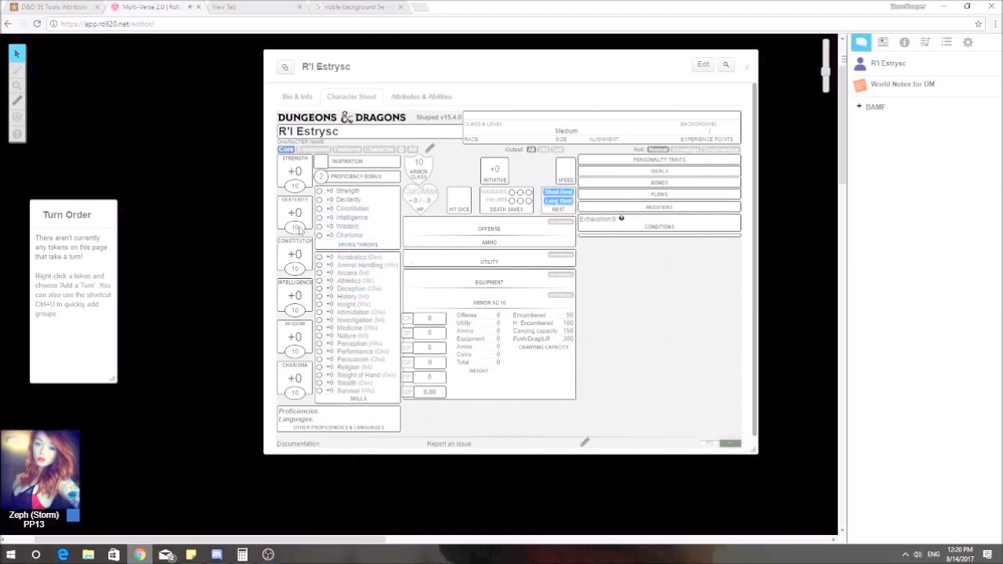
left_click(861, 43)
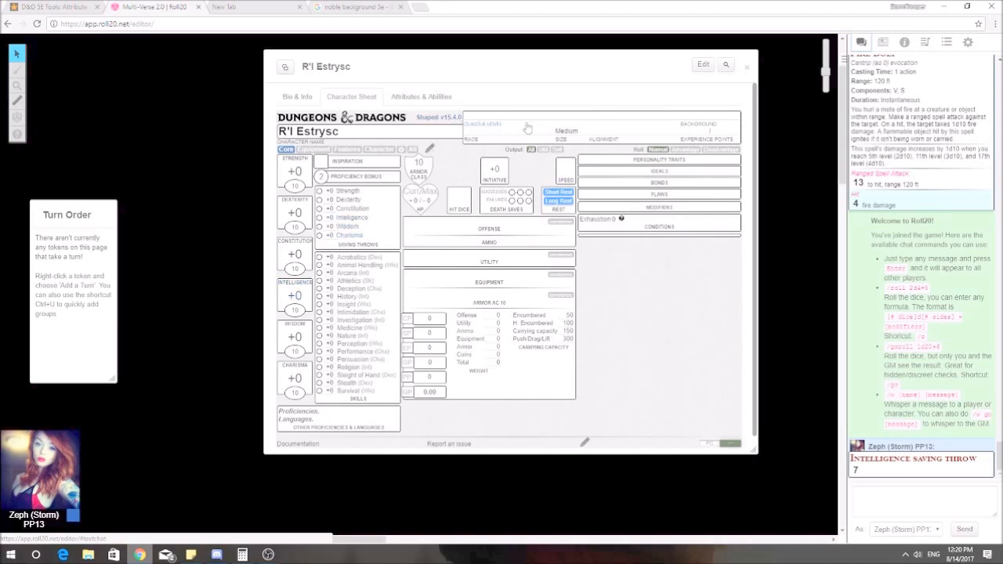
Put the character sheet into edit mode and add a level 1 Paladin class.
left_click(430, 150)
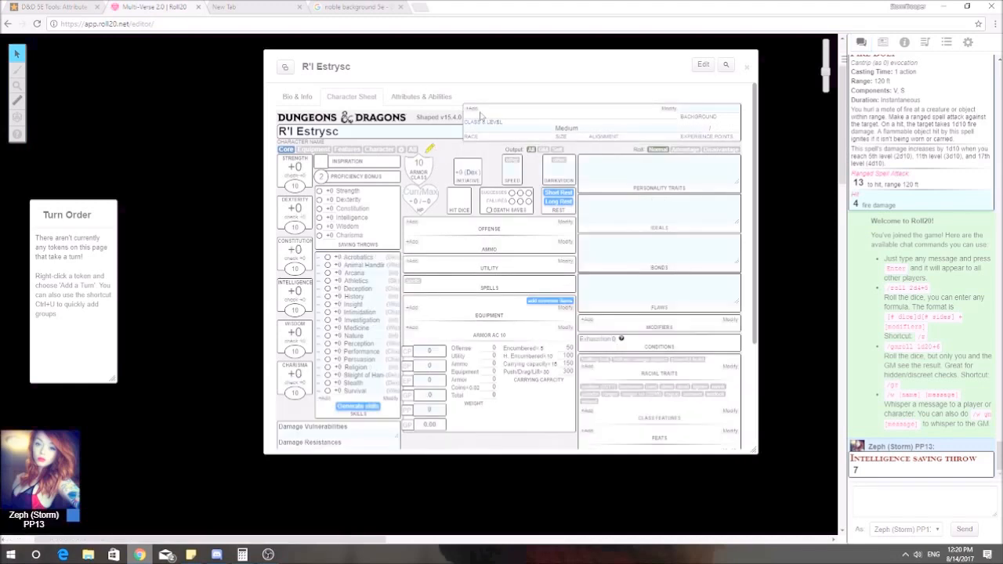
left_click(473, 109)
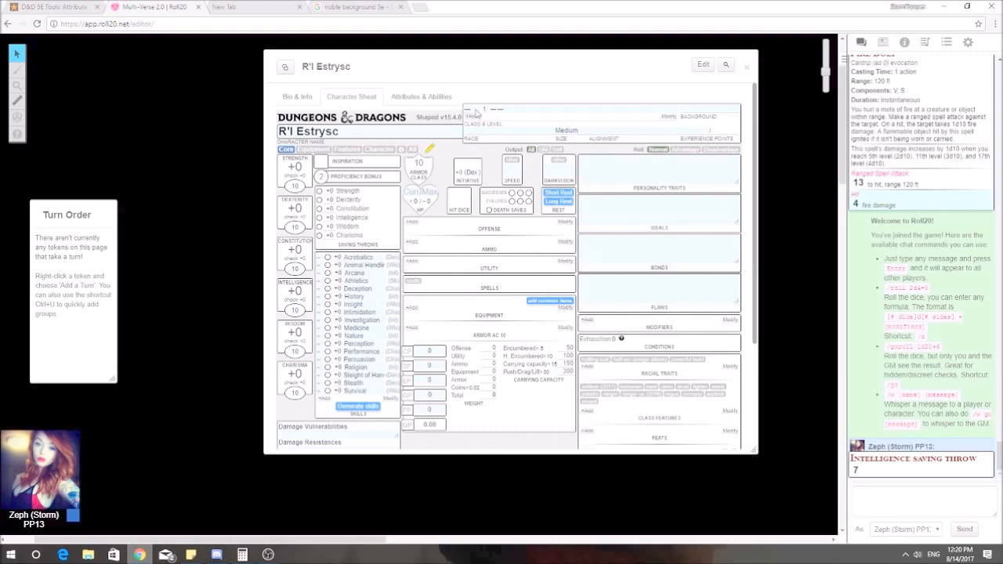
left_click(475, 114)
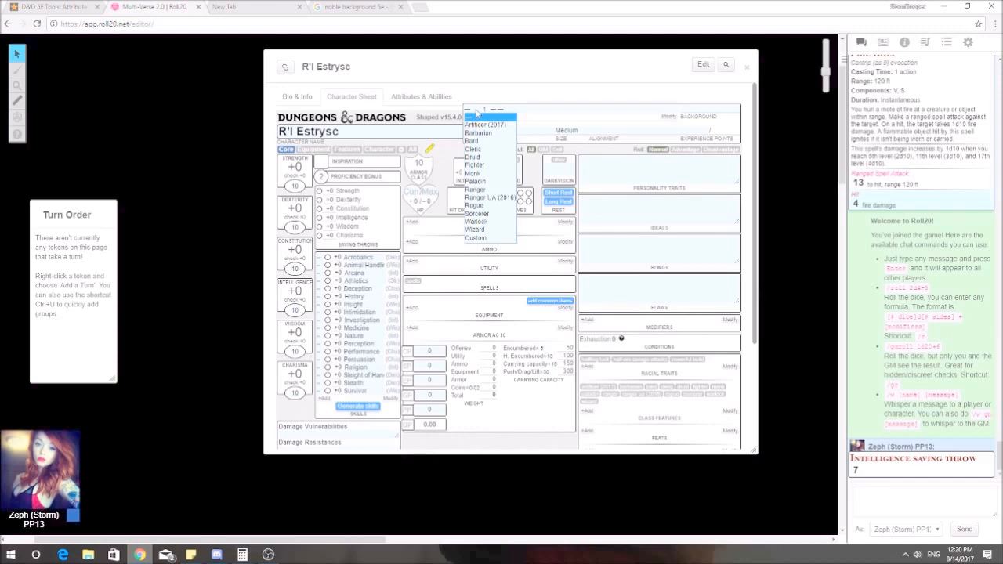
left_click(475, 181)
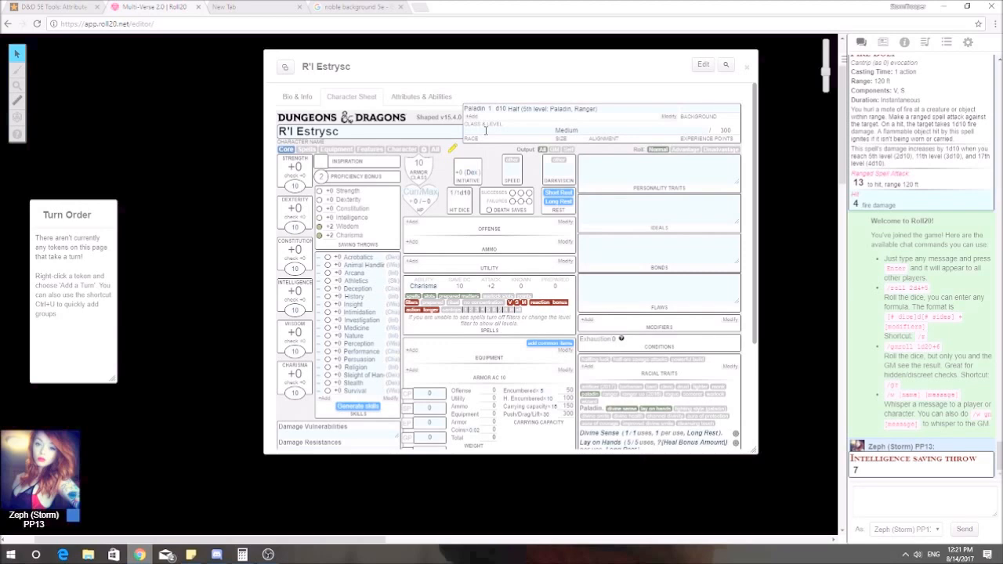
Enter Elf, High as the race and rename the character Syn on the sheet.
type("Elf, High")
left_click(359, 131)
left_click_drag(360, 131, 278, 131)
key("BackSpace")
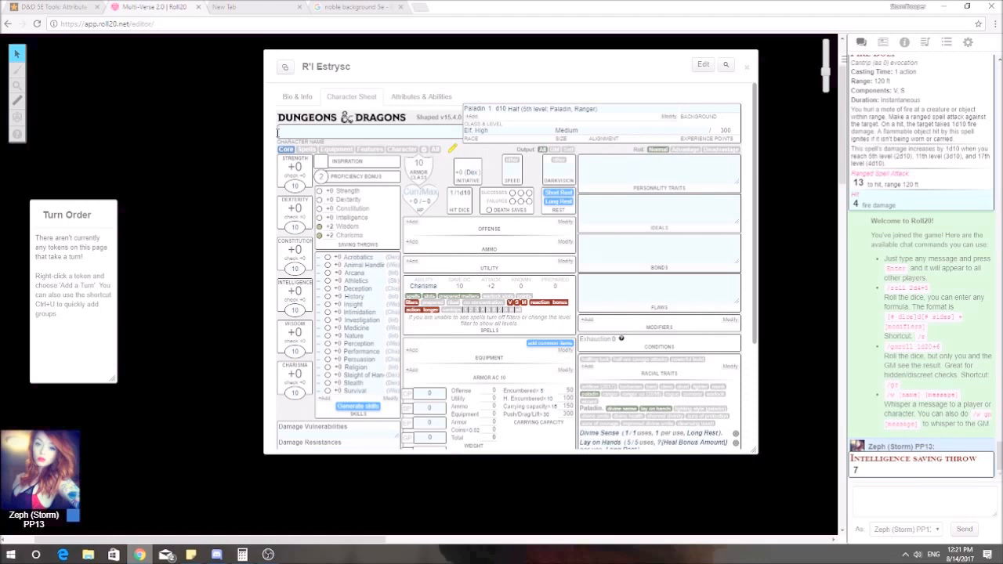
type("Syn")
Close the empty browser tab, switch to the Attribute Point-Buy Calculator and reload it to reset the scores.
left_click(298, 7)
left_click(59, 8)
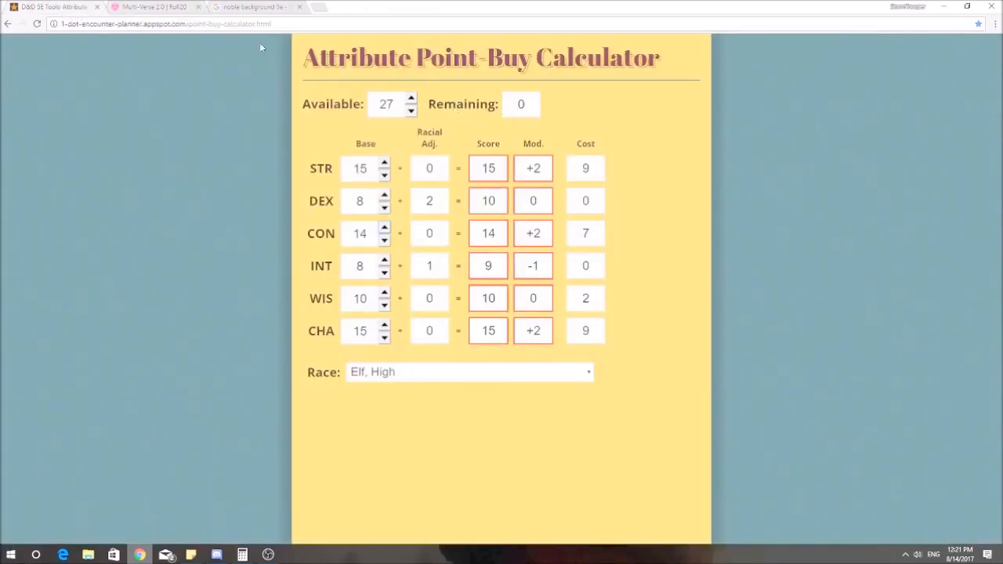
left_click(36, 23)
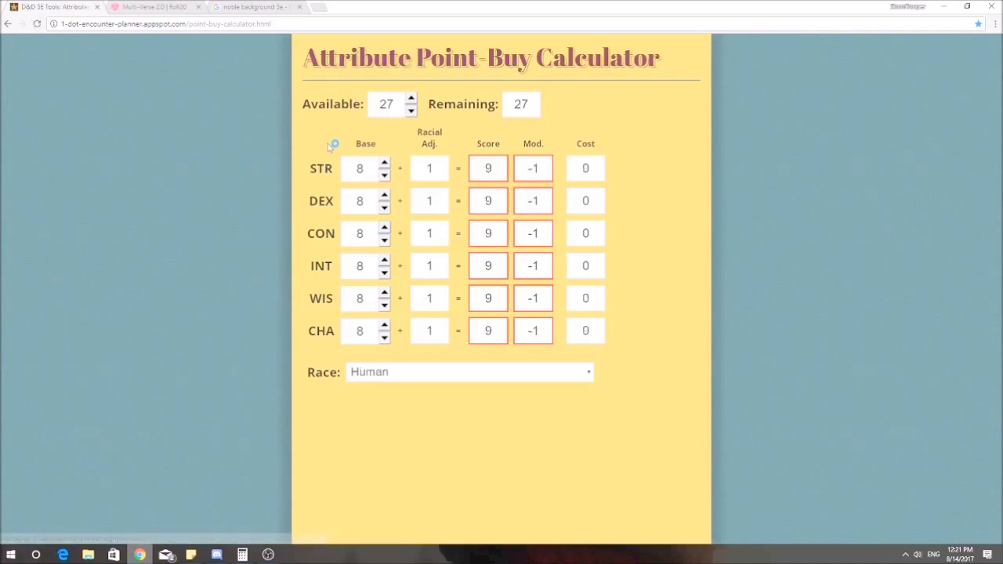
Try the Half-Elf and Genasi, Earth races in the calculator to compare their racial adjustments.
left_click(488, 382)
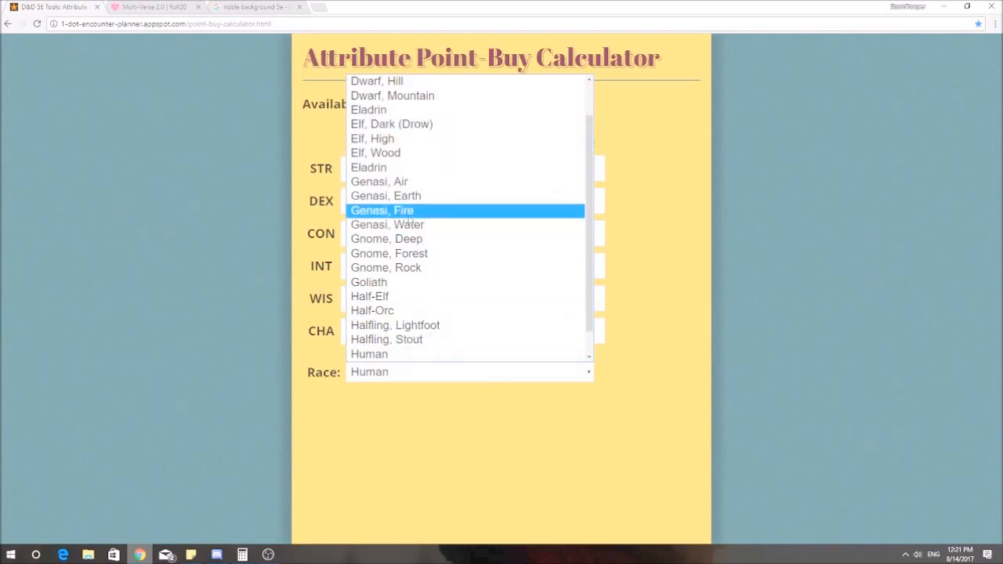
left_click(397, 296)
left_click(462, 373)
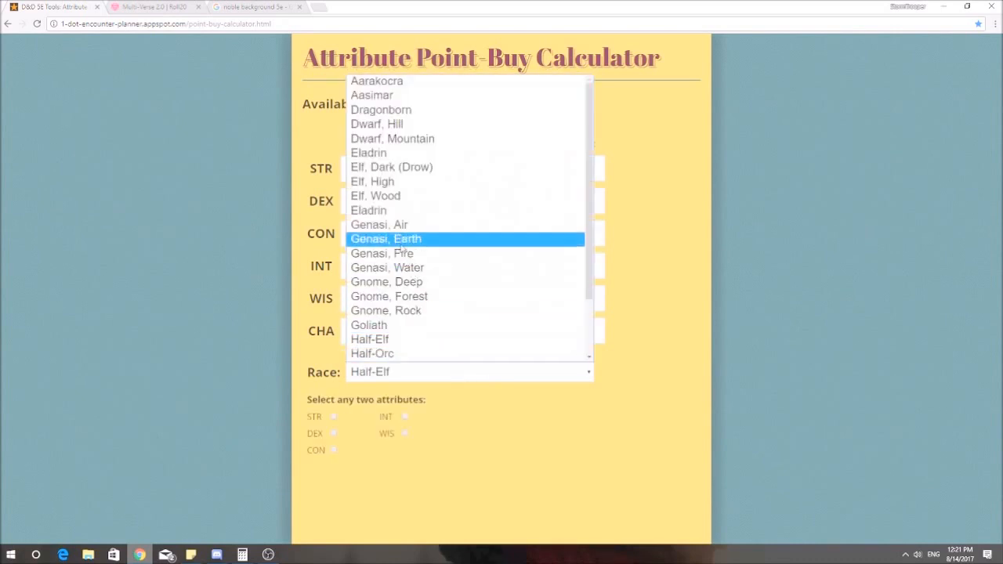
left_click(447, 228)
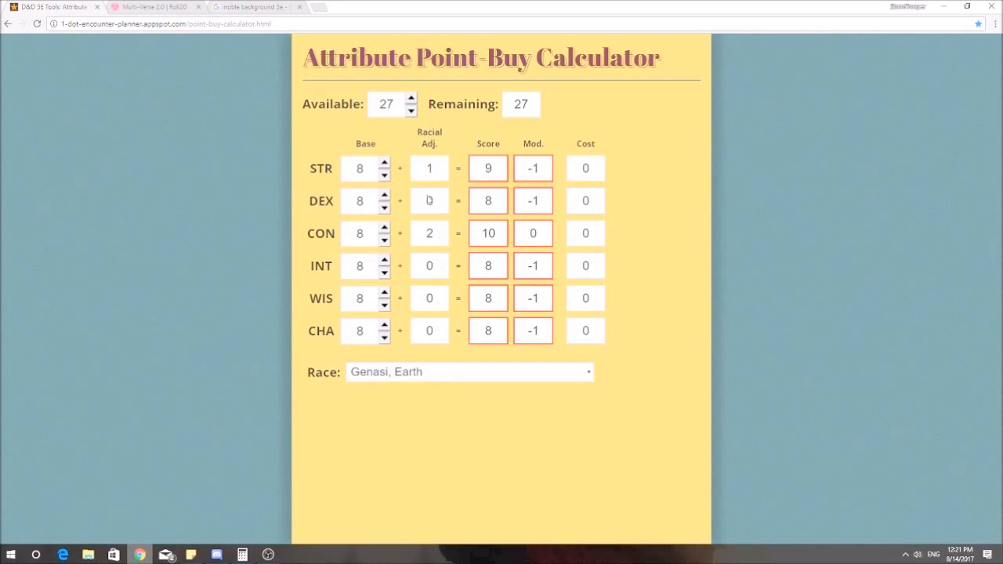
Set the calculator's race to Elf, High and raise the base Strength to 15.
left_click(460, 375)
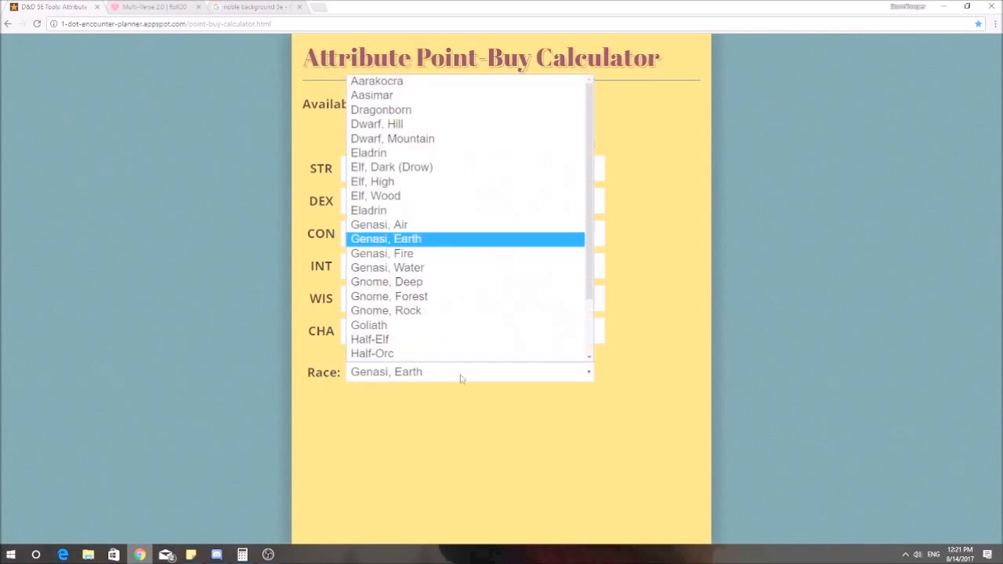
left_click(394, 184)
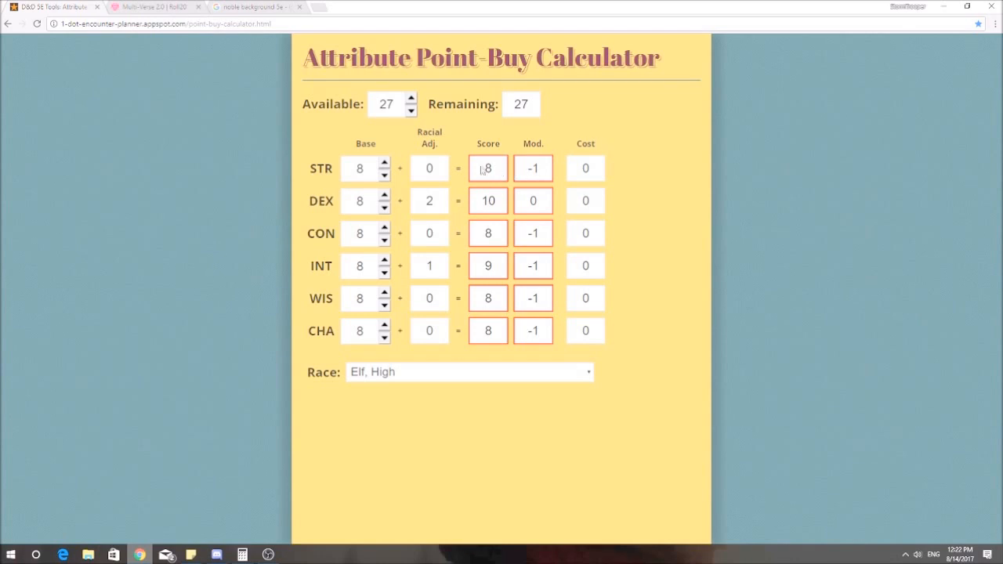
left_click(384, 164)
left_click(385, 164)
left_click(385, 165)
left_click(384, 165)
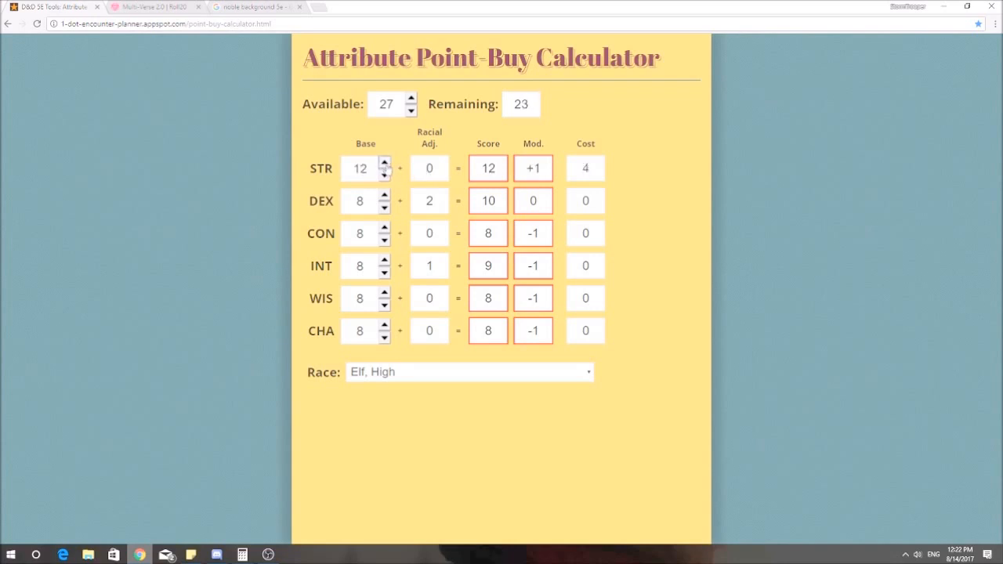
left_click(385, 164)
left_click(384, 164)
left_click(384, 164)
Raise the base Charisma to 15 in the calculator.
left_click(384, 325)
left_click(384, 325)
left_click(384, 326)
left_click(384, 326)
left_click(383, 326)
left_click(384, 326)
left_click(384, 326)
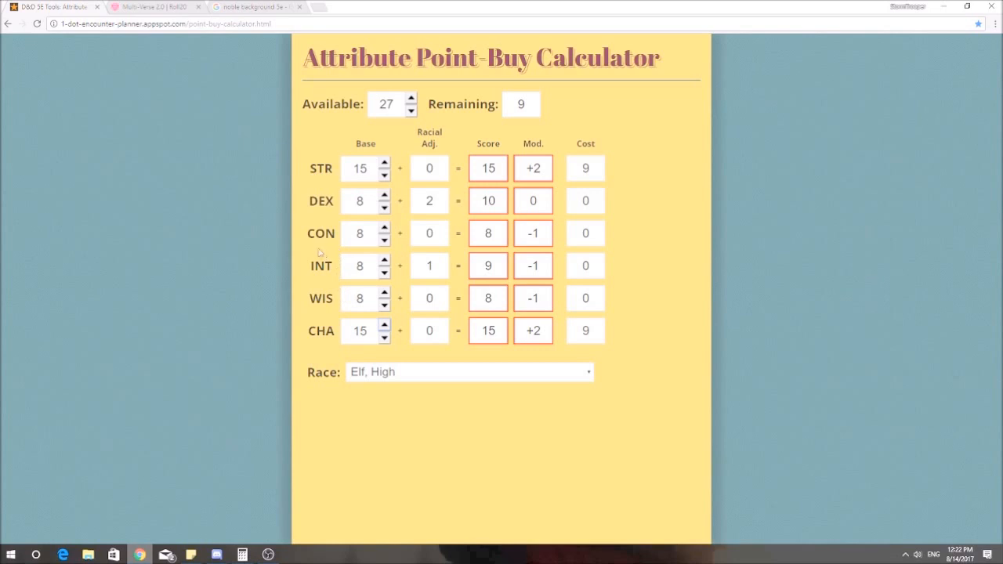
Raise the base Constitution to 14 and the base Wisdom to 10 in the calculator.
left_click(383, 229)
left_click(384, 229)
left_click(384, 230)
left_click(384, 230)
left_click(384, 230)
left_click(384, 229)
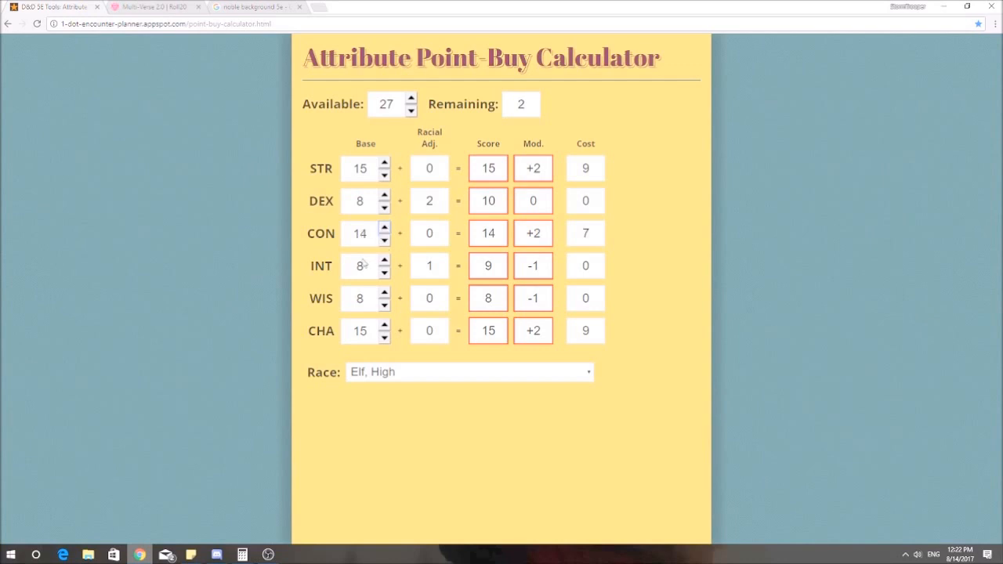
left_click(384, 294)
left_click(384, 294)
Return to the Roll20 character sheet and set the Strength score to 15.
left_click(156, 9)
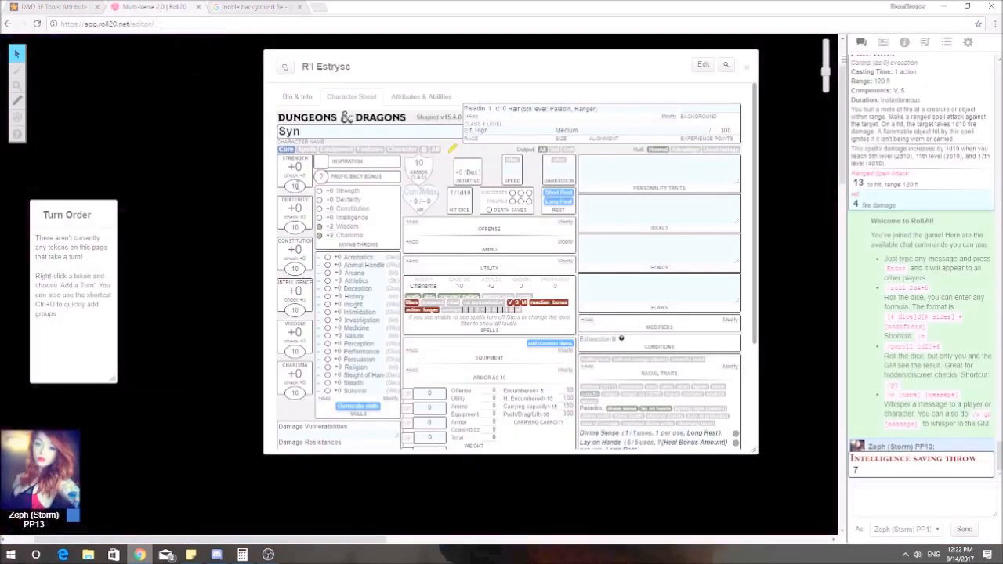
double_click(298, 186)
type("15")
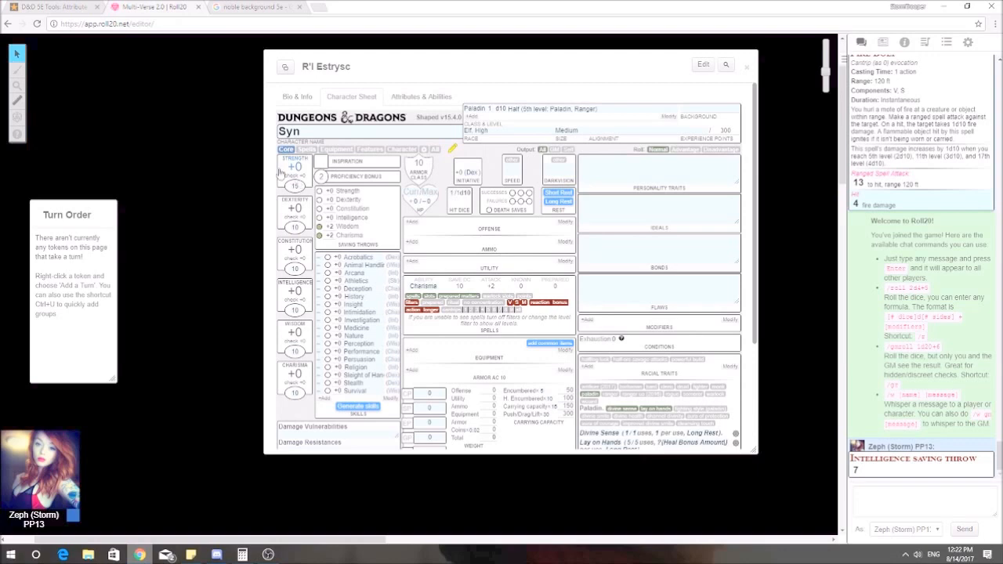
left_click(220, 97)
Check the Constitution score in the point-buy calculator and set Constitution to 14 on the character sheet.
left_click(247, 9)
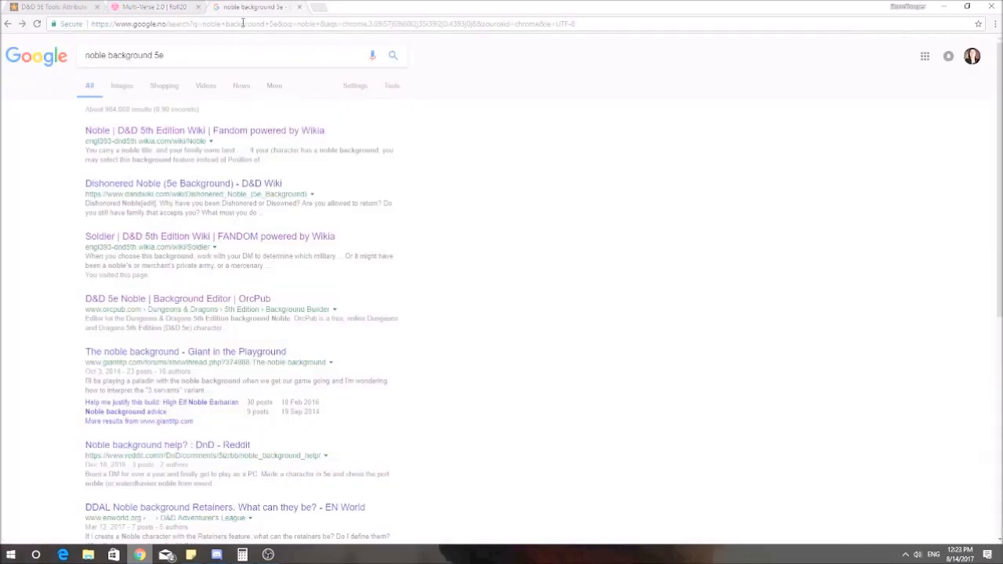
left_click(148, 9)
left_click(57, 8)
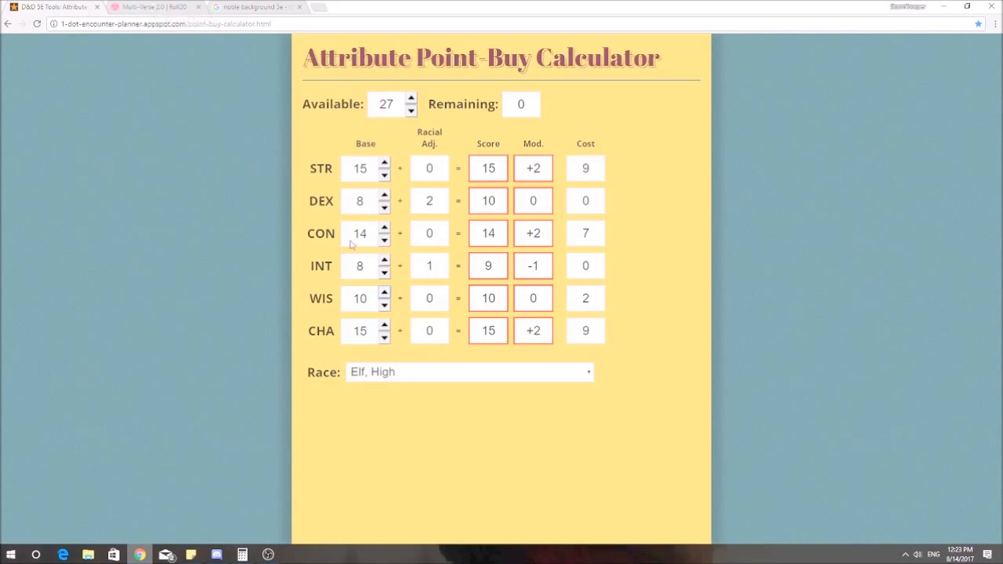
left_click(149, 8)
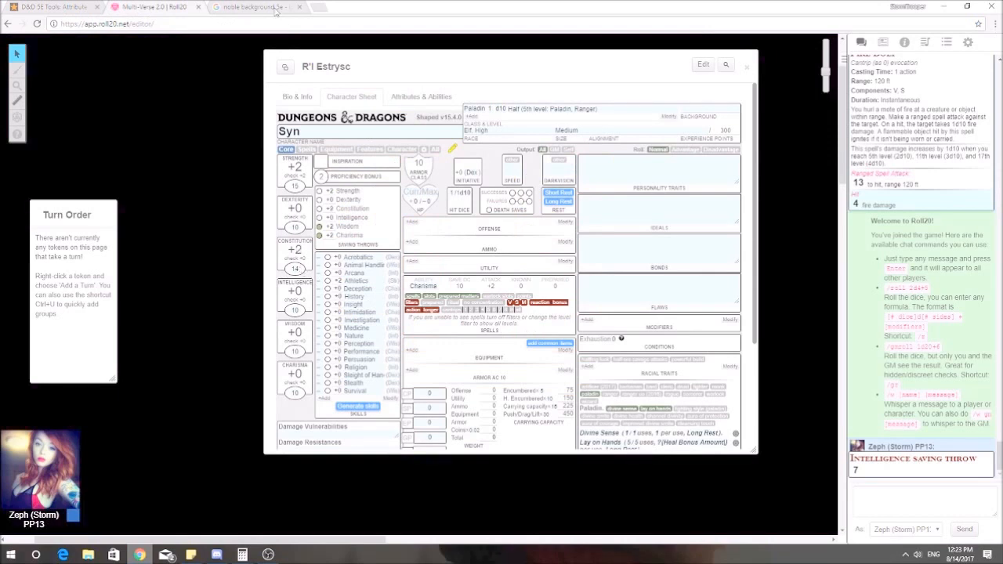
Check the Intelligence score in the point-buy calculator and set Intelligence to 9 on the character sheet.
left_click(82, 8)
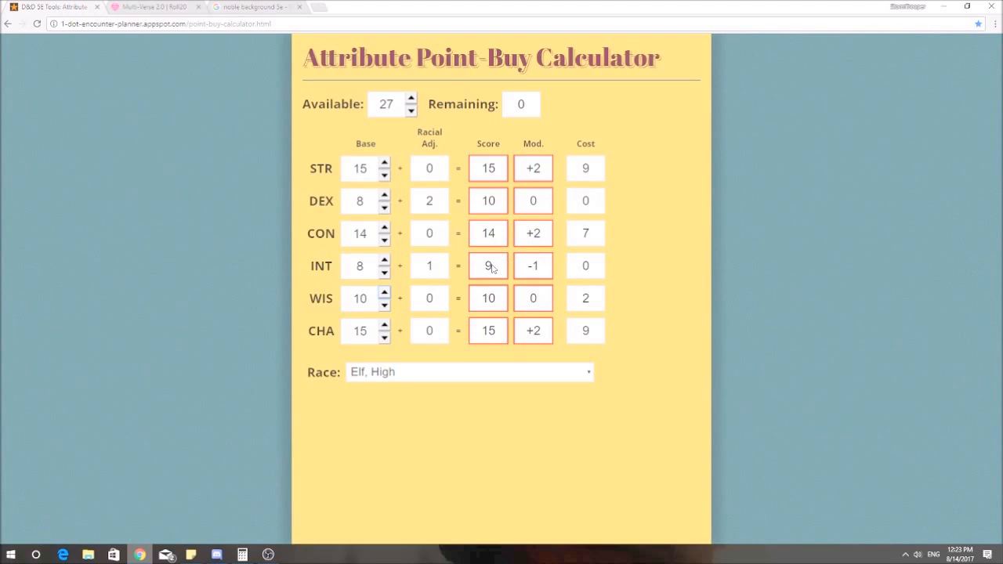
left_click(157, 9)
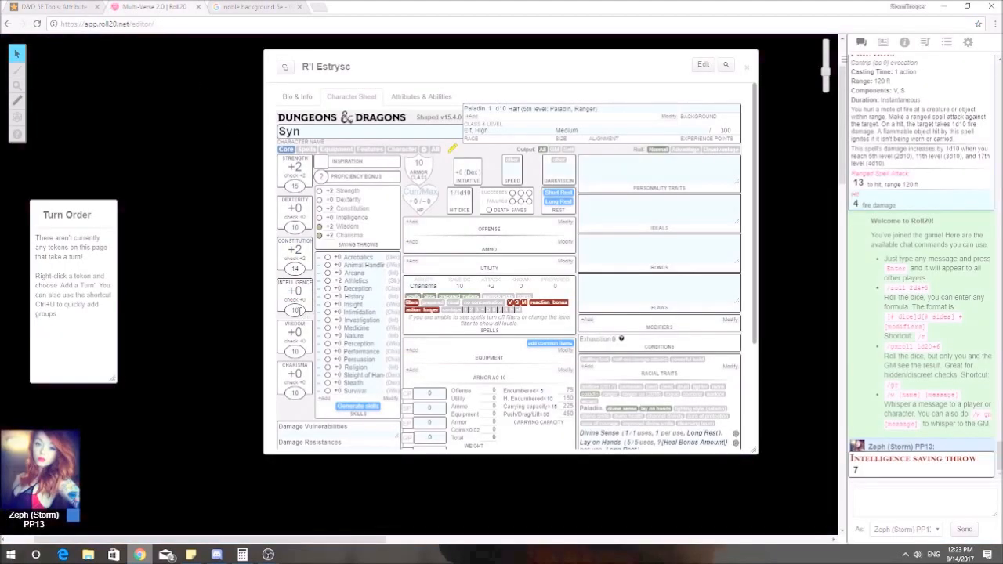
left_click(62, 8)
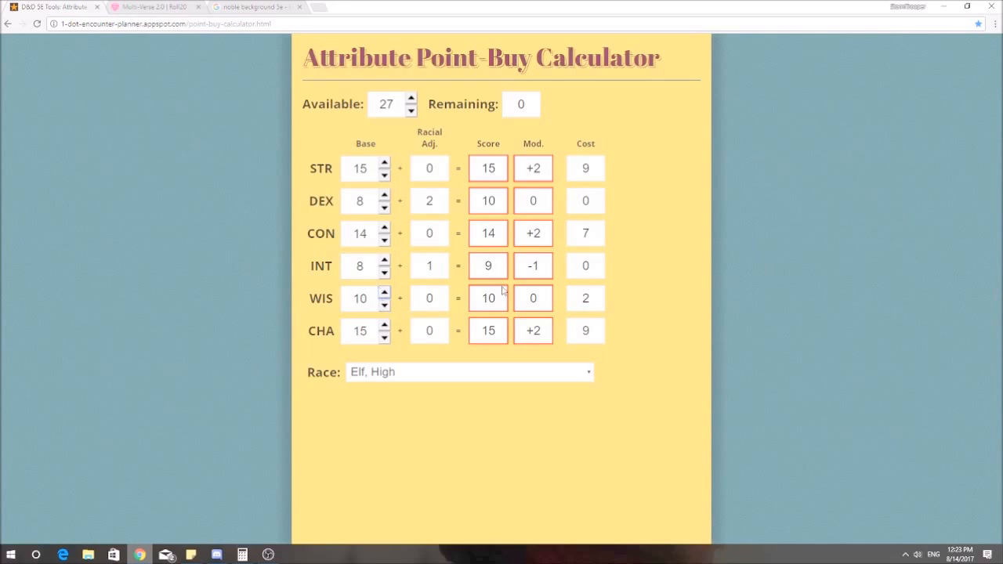
left_click(139, 10)
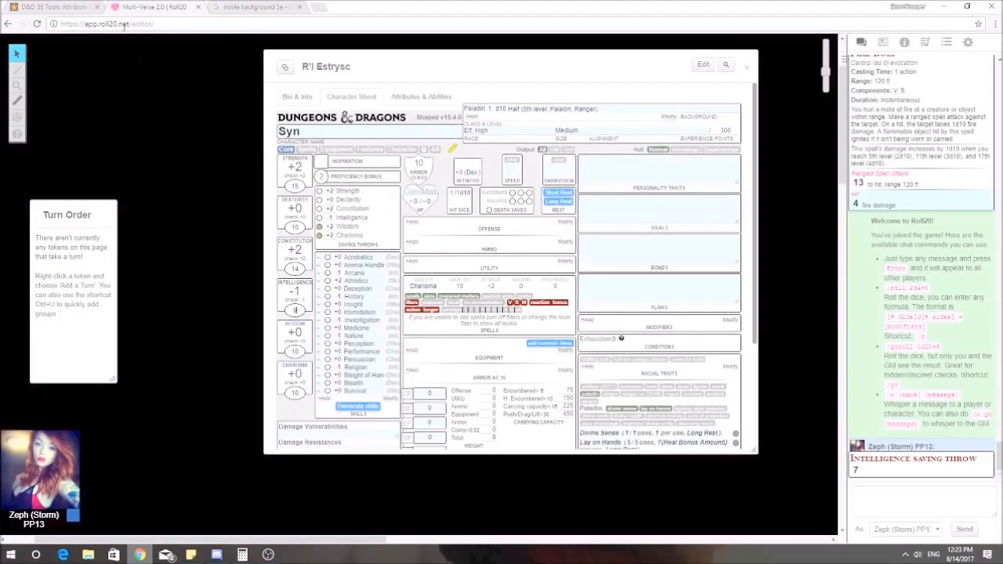
Check the Charisma score in the point-buy calculator and set Charisma to 15 on the character sheet.
left_click(63, 10)
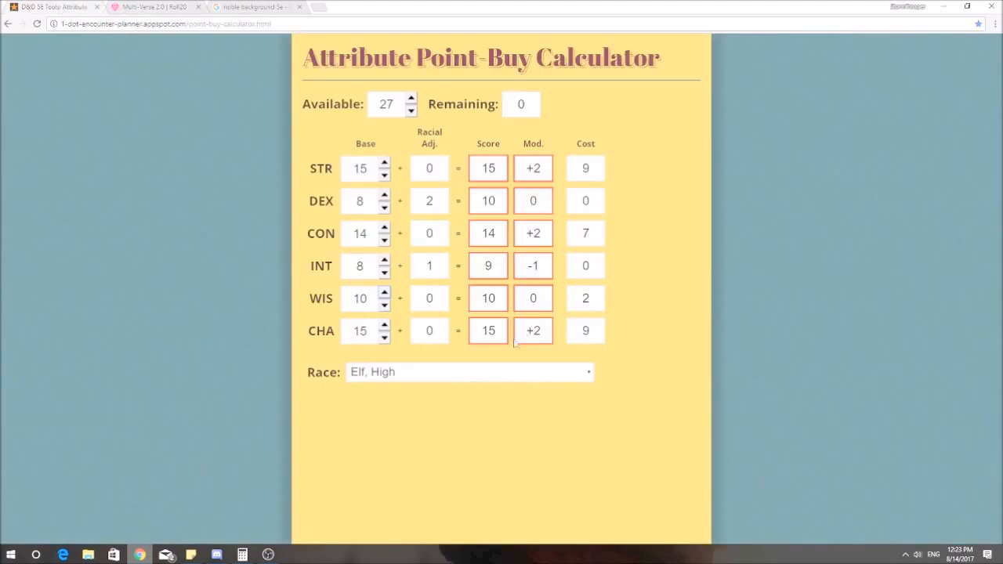
left_click(154, 8)
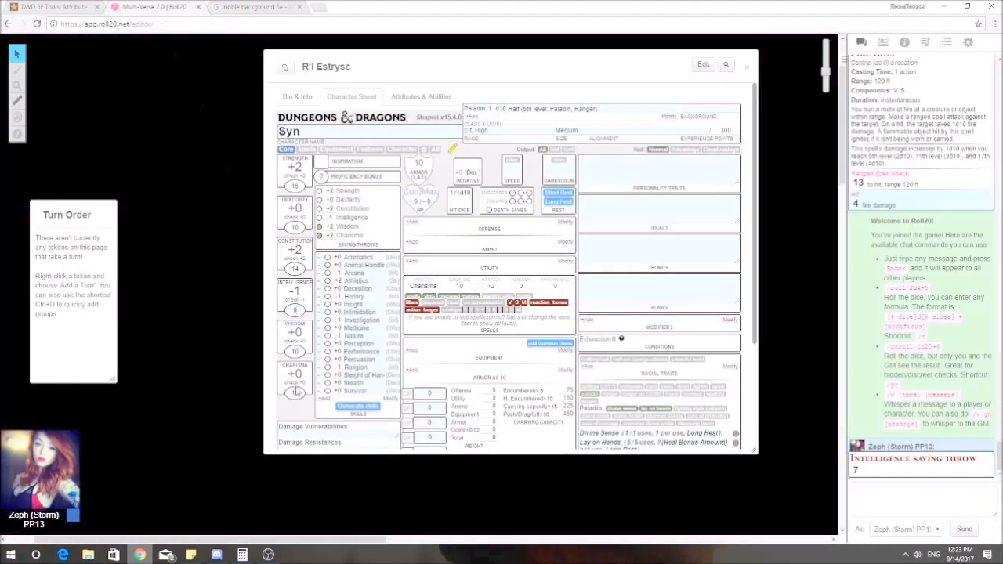
type("5")
left_click(302, 406)
Search the D&D 5th Edition compendium for elf and open the Elf traits page beside the character sheet.
left_click_drag(546, 58, 314, 53)
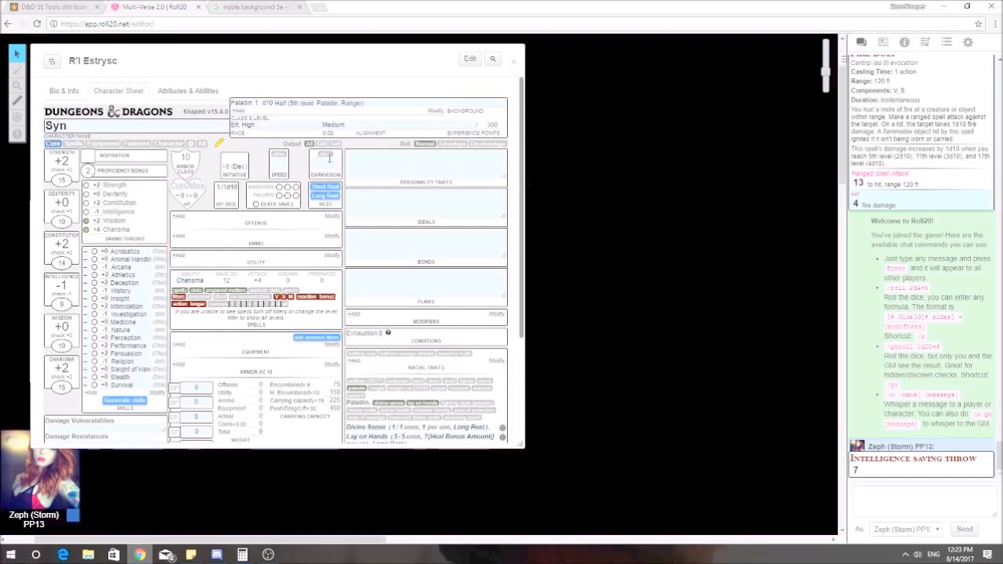
left_click(906, 43)
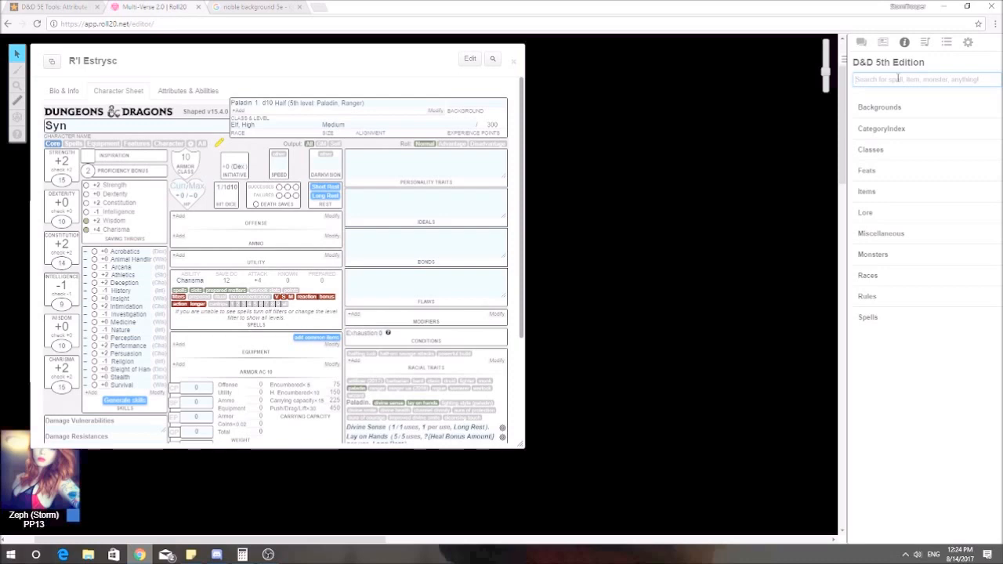
type("s")
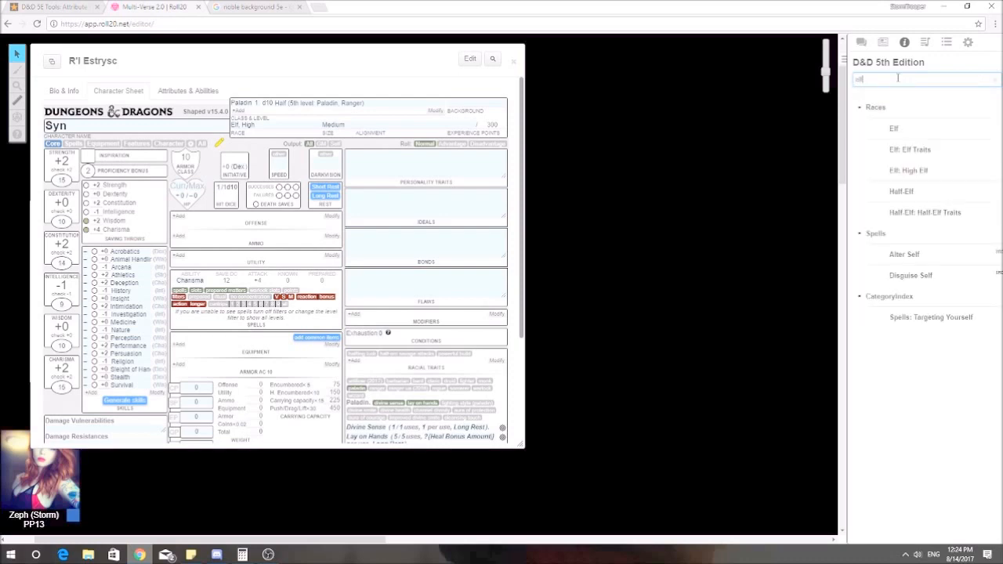
left_click(919, 153)
left_click_drag(497, 95, 743, 59)
Examine the Elf page's general traits and High Elf subrace section for ability increases, speed and racial features.
scroll(566, 335, "down", 4)
scroll(566, 335, "down", 4)
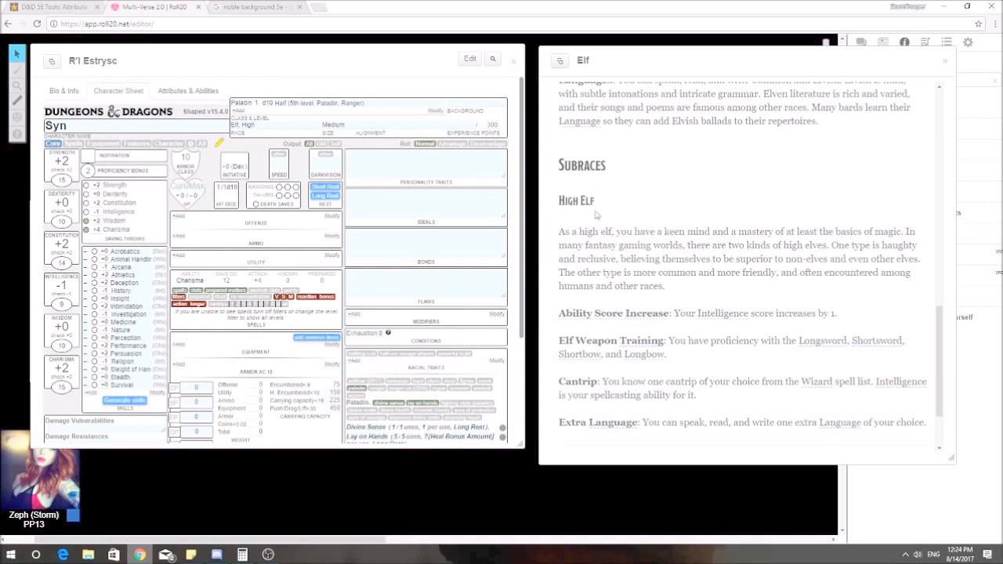
scroll(676, 206, "up", 10)
scroll(678, 211, "down", 3)
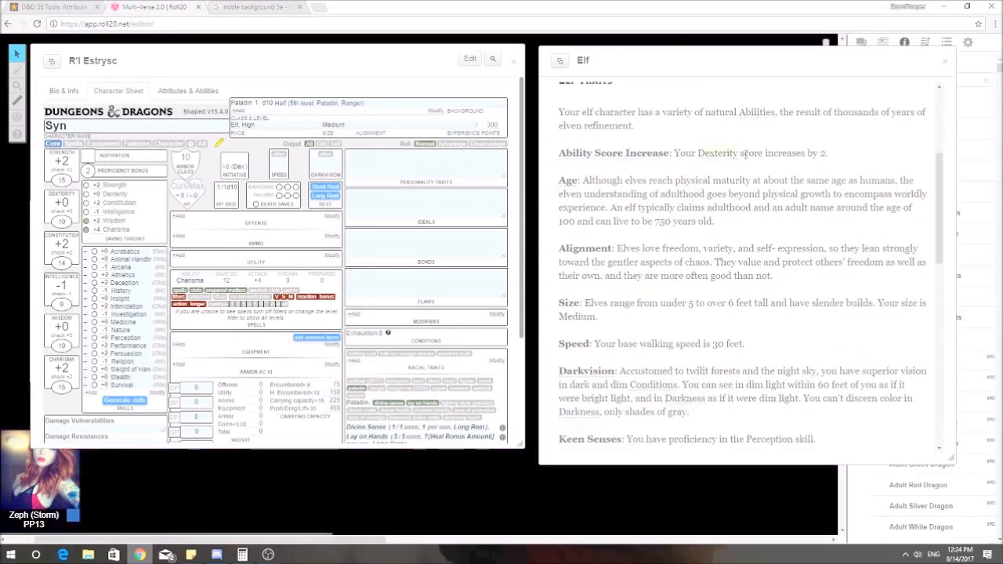
scroll(708, 287, "down", 9)
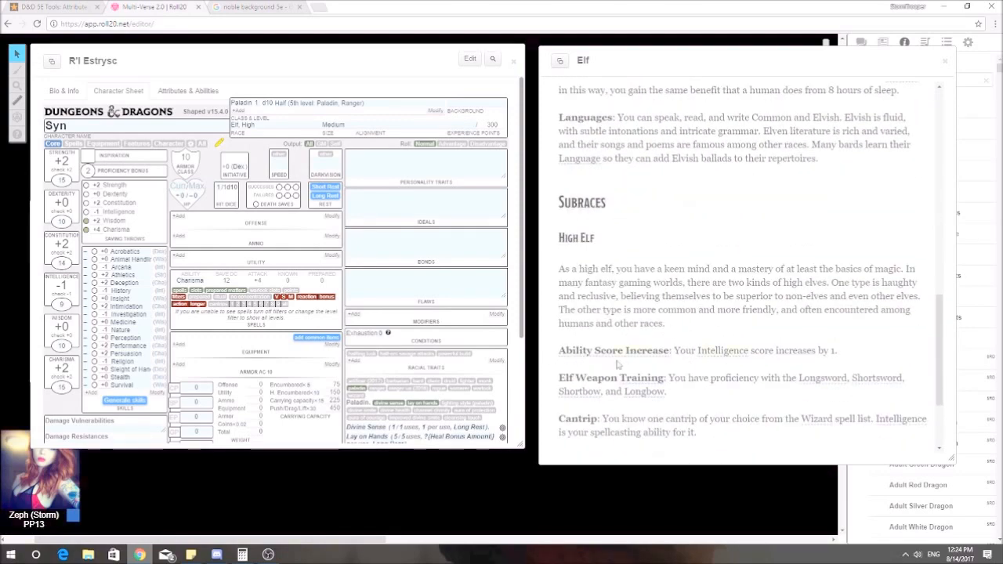
scroll(743, 356, "up", 3)
scroll(743, 356, "up", 4)
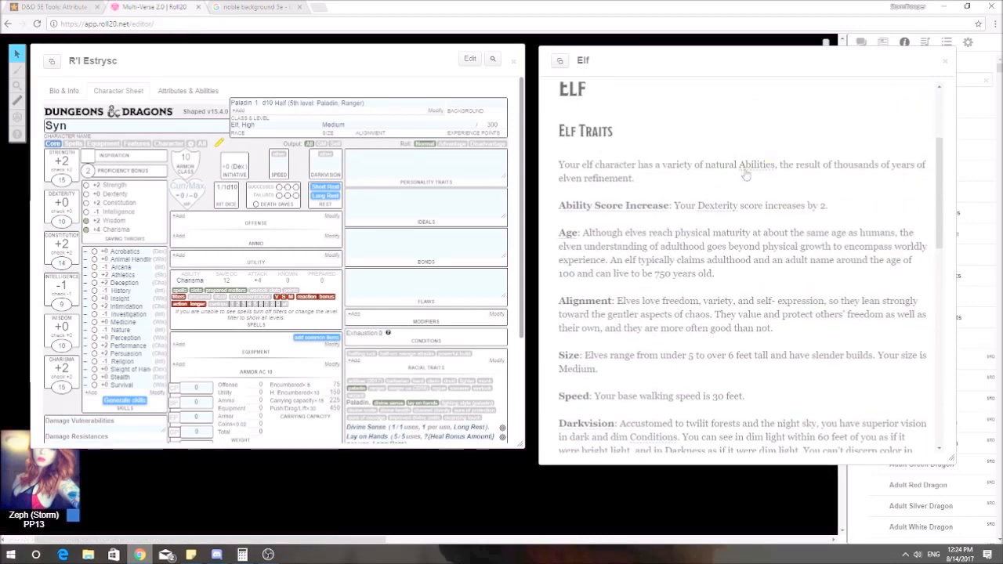
scroll(686, 270, "down", 3)
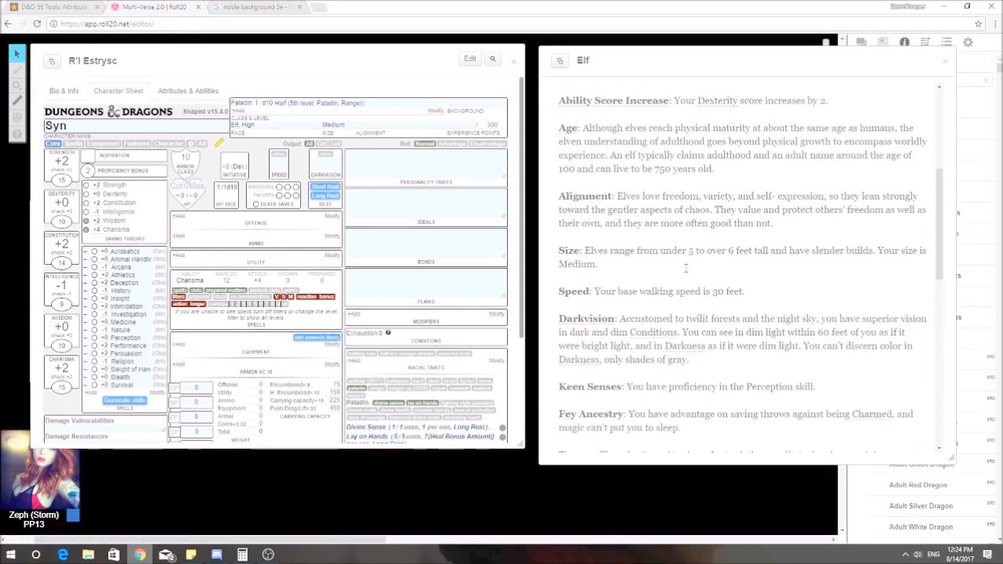
Set the character's speed to 30 and darkvision to 60, and mark the Perception skill as proficient.
scroll(626, 263, "down", 3)
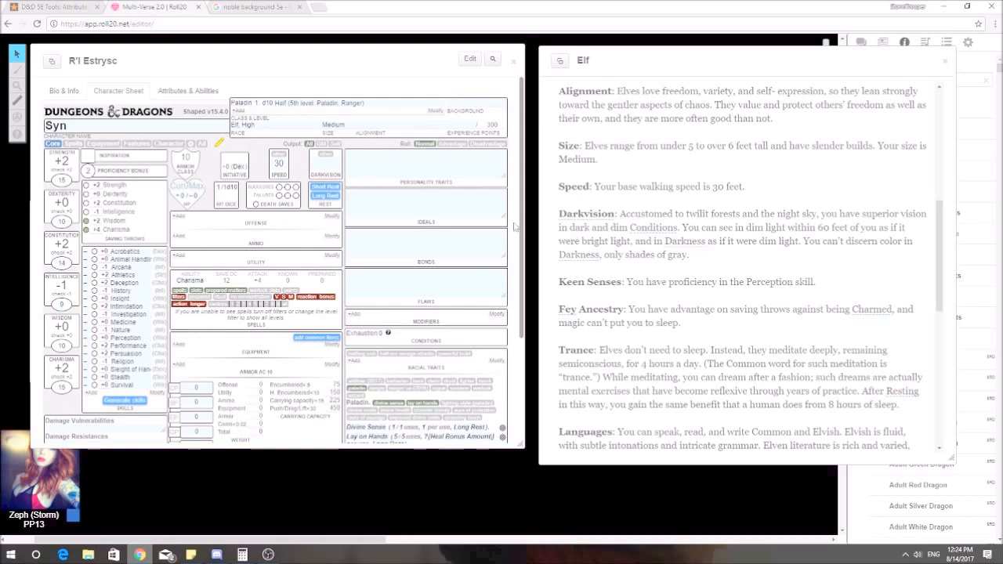
left_click(325, 164)
type("60")
scroll(725, 325, "down", 3)
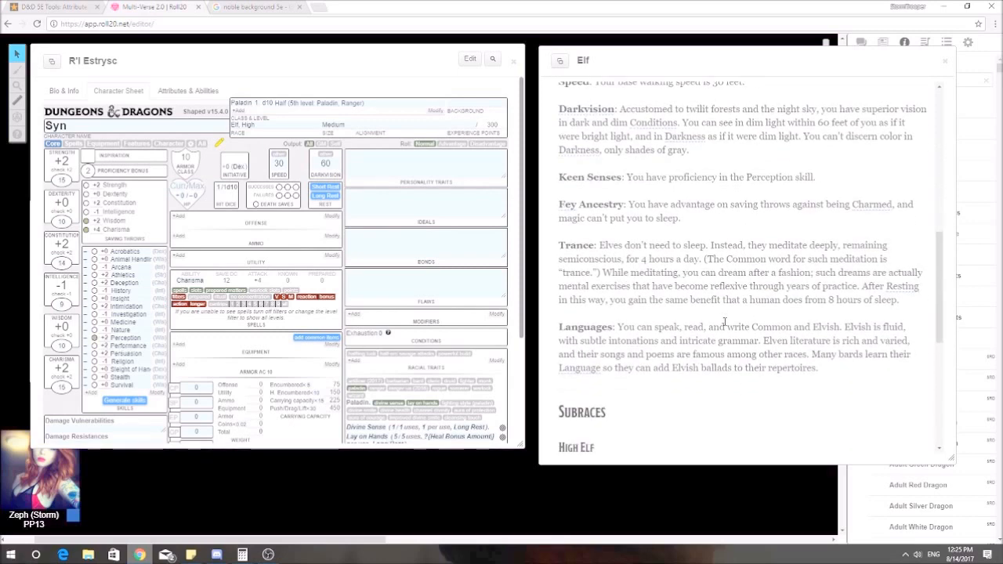
Add a racial trait named Darkvision to the character sheet.
scroll(725, 323, "up", 2)
scroll(725, 324, "down", 1)
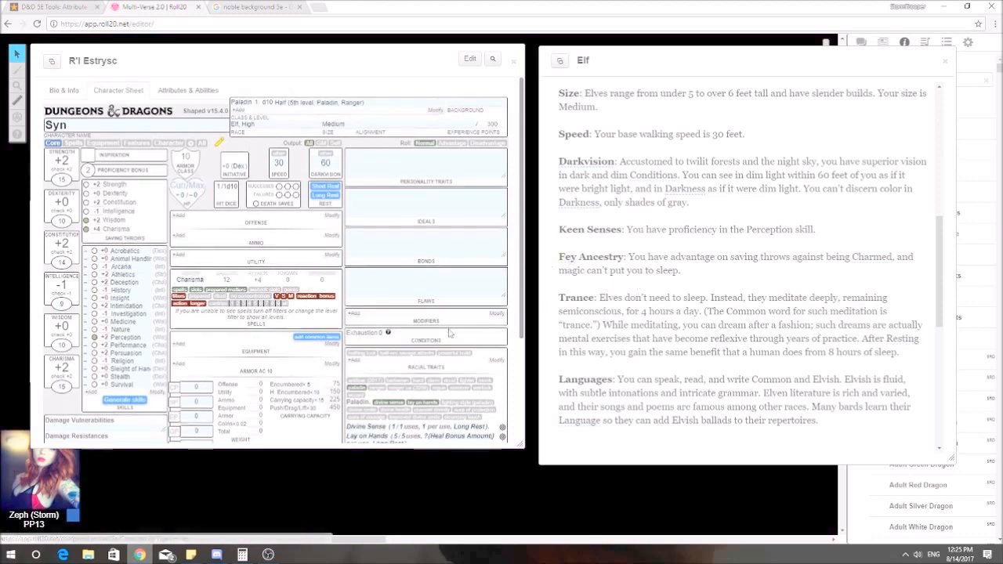
scroll(451, 334, "down", 1)
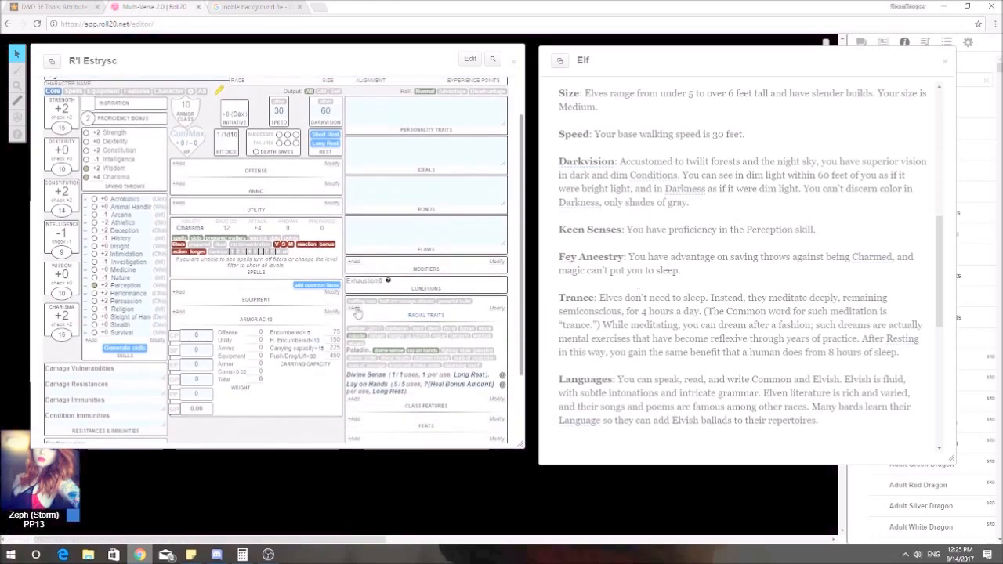
left_click(356, 310)
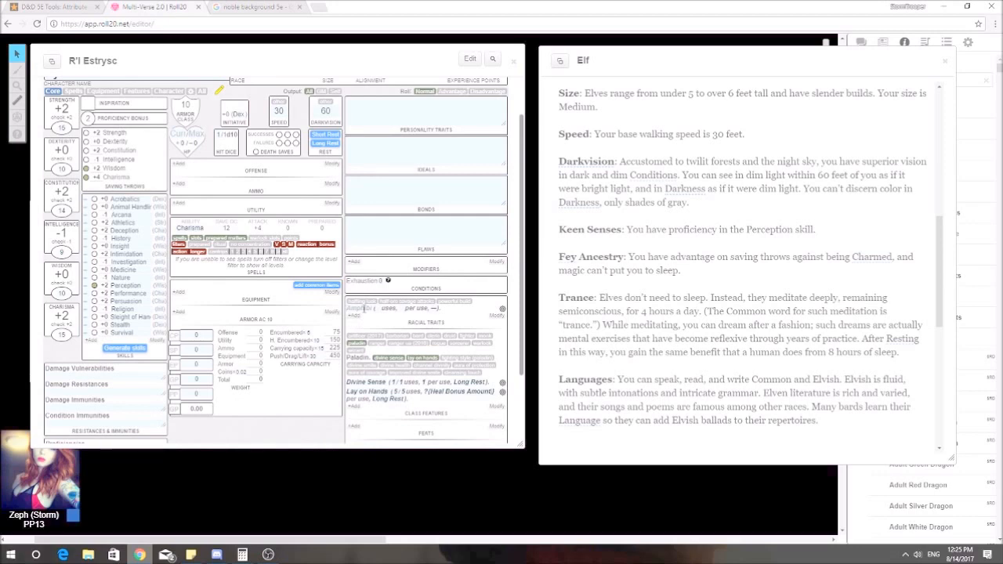
type("Di")
type("rkvision")
Copy the Darkvision description from the Elf page into the Darkvision trait's content.
left_click(502, 309)
left_click_drag(690, 204, 619, 160)
key("ctrl+c")
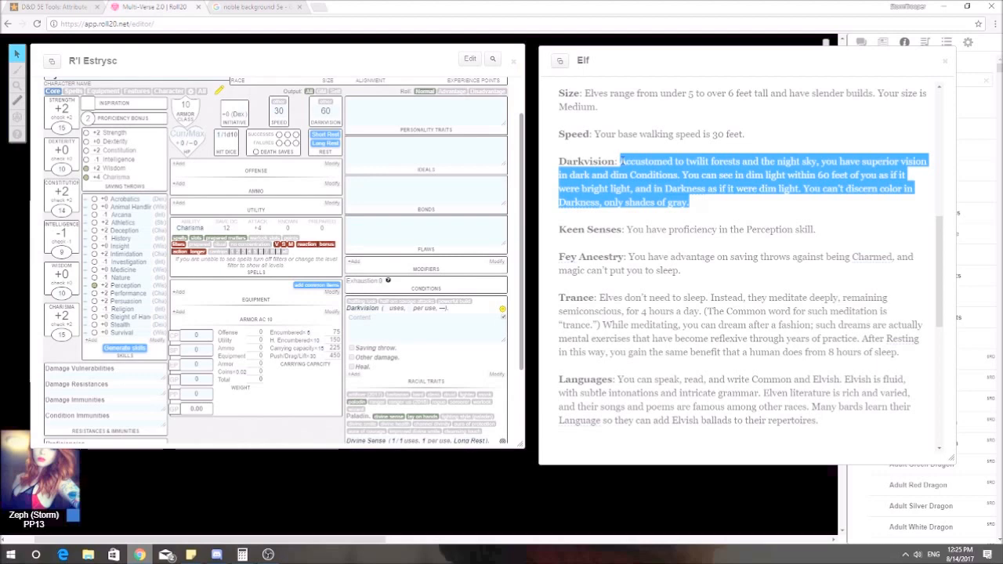
left_click(428, 332)
key("ctrl+v")
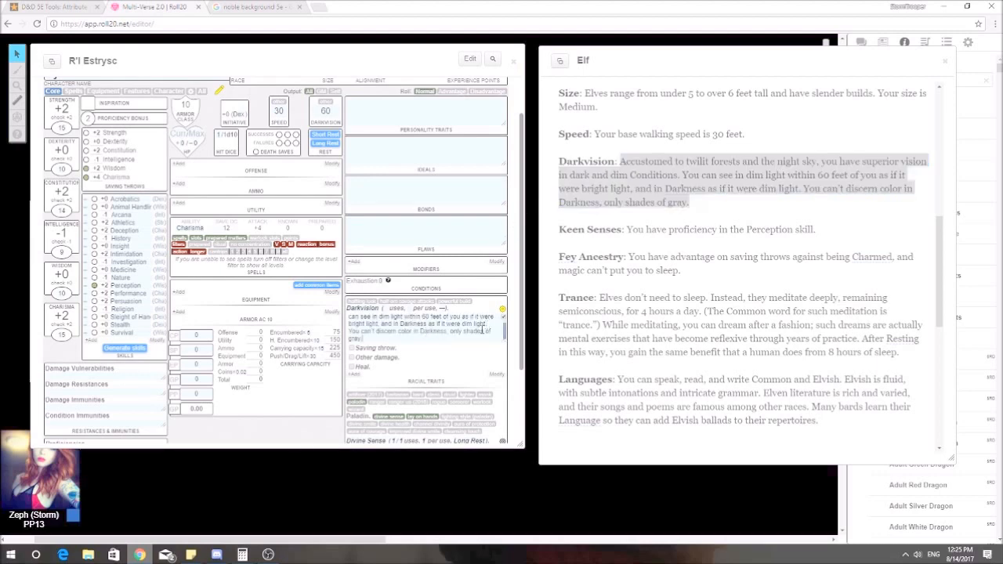
Add a second racial trait named Keen Senses, copying its name from the Elf page.
scroll(428, 332, "down", 1)
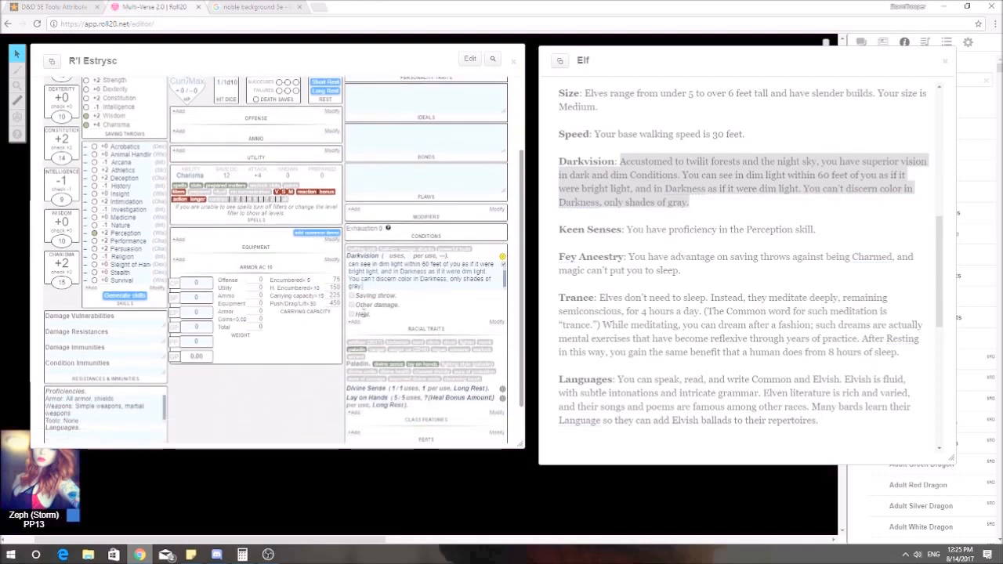
left_click(618, 232)
left_click_drag(623, 229, 557, 229)
key("ctrl+c")
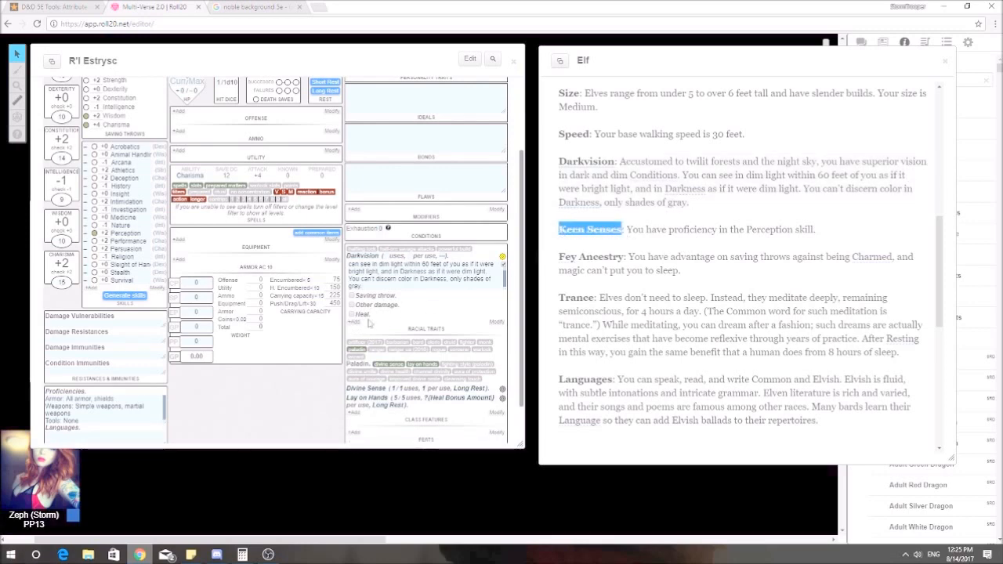
left_click(360, 321)
key("ctrl+v")
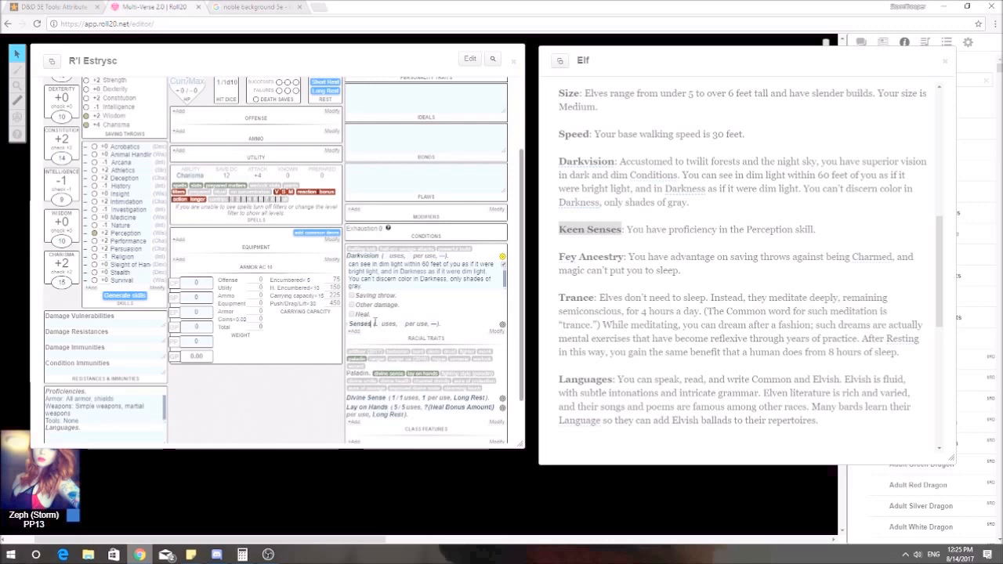
Copy the Keen Senses description about Perception proficiency from the Elf page into that trait's content.
left_click(502, 324)
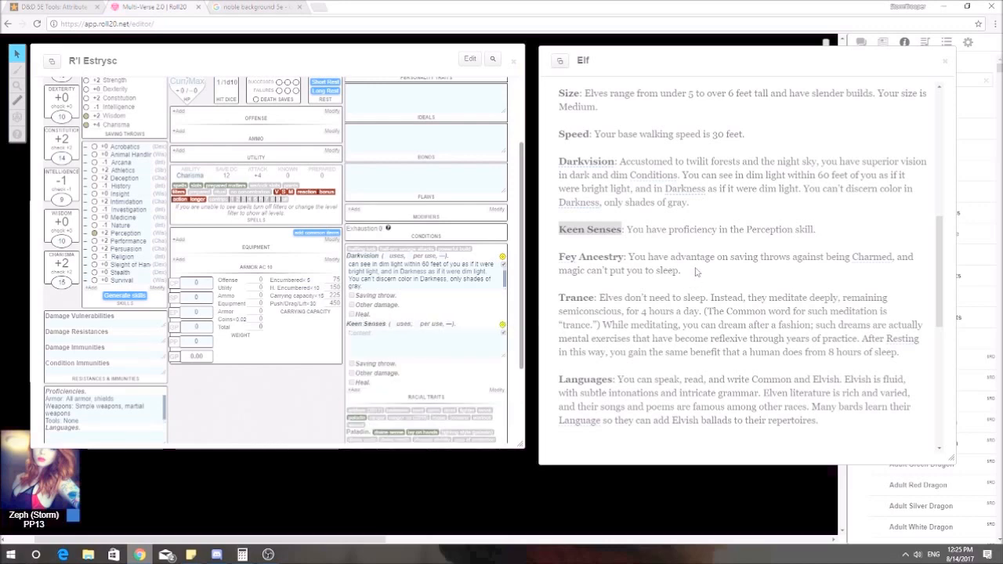
left_click_drag(844, 235, 627, 229)
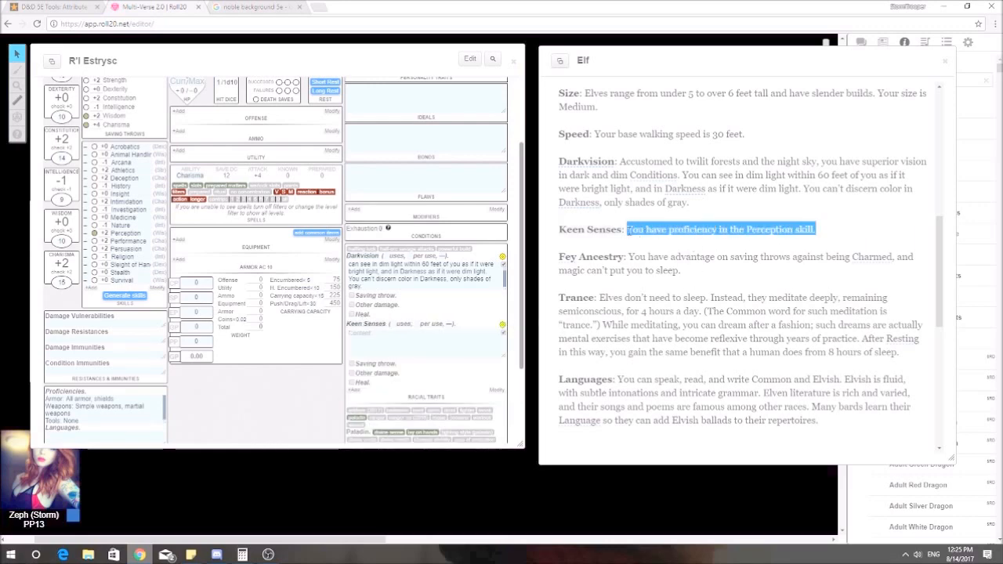
key("ctrl+c")
left_click(441, 343)
key("ctrl+v")
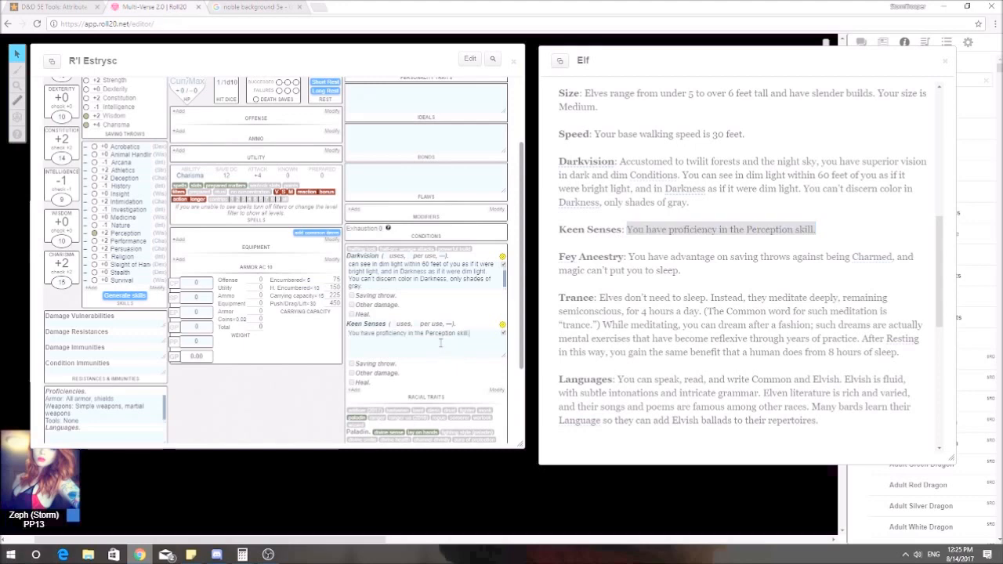
Add a third racial trait named Fey Ancestry, copying its name from the Elf page.
left_click(709, 289)
scroll(464, 349, "down", 3)
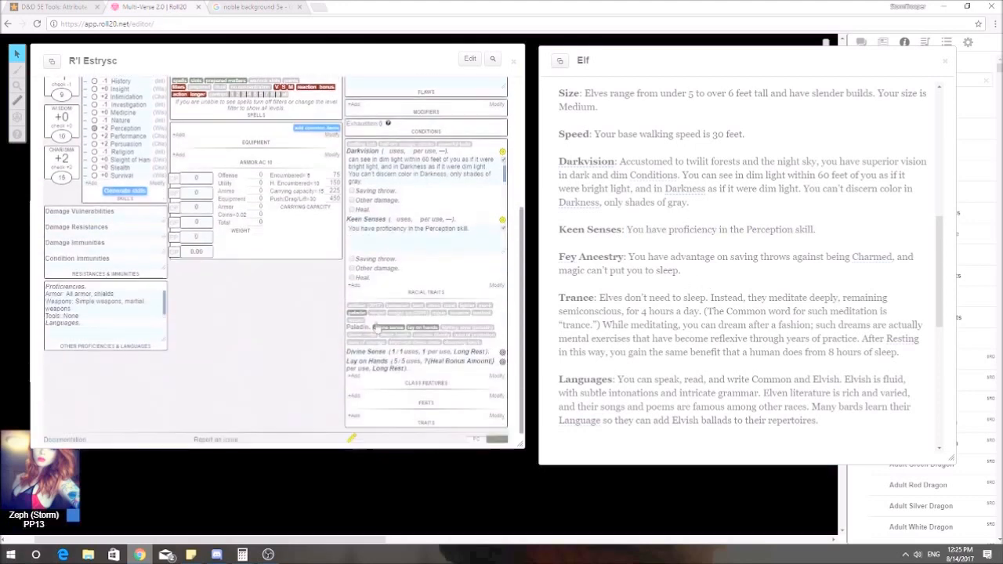
left_click(353, 289)
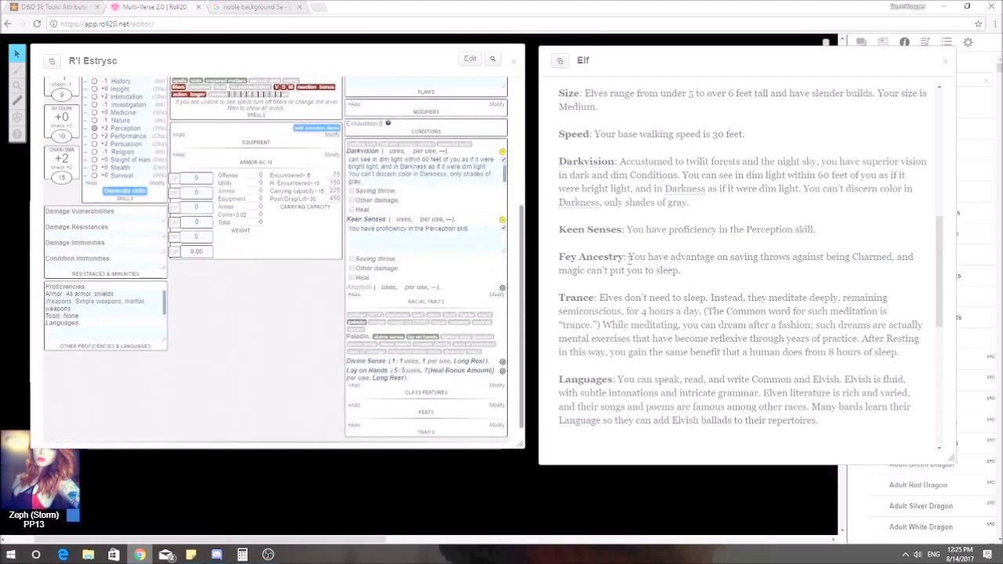
left_click_drag(625, 257, 553, 263)
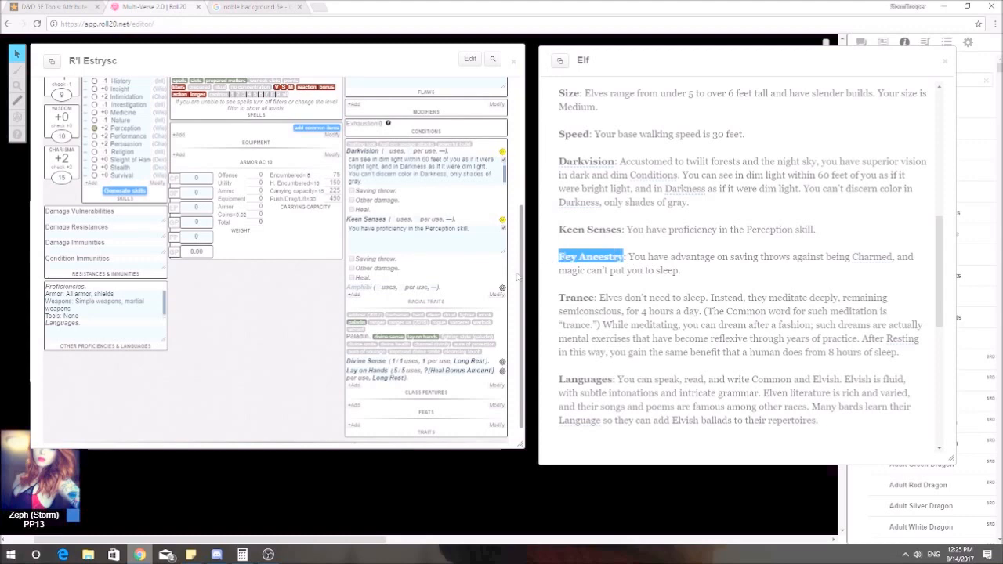
left_click(356, 288)
key("ctrl+v")
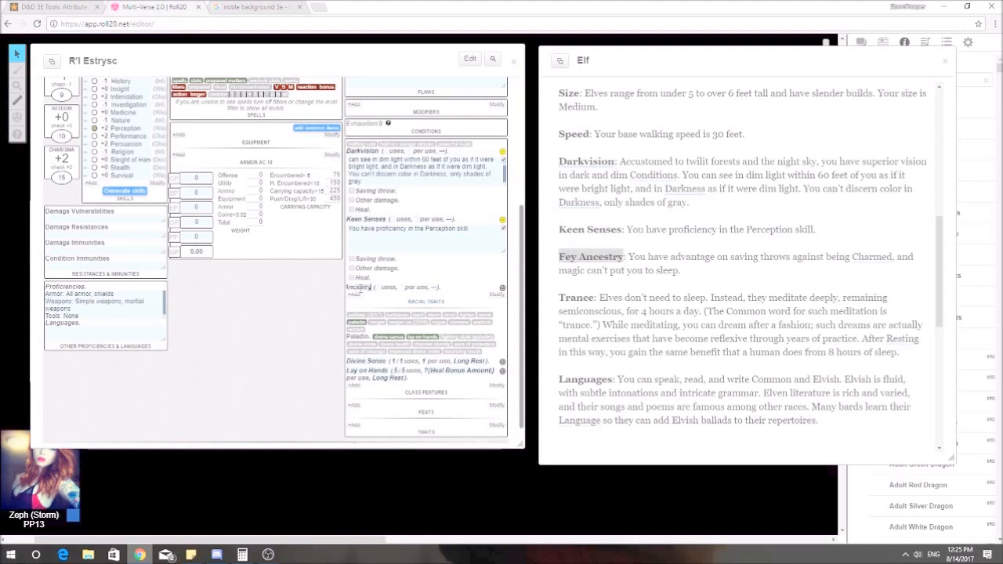
Copy the Fey Ancestry description about charm saves and magical sleep from the Elf page into that trait's content.
left_click(501, 288)
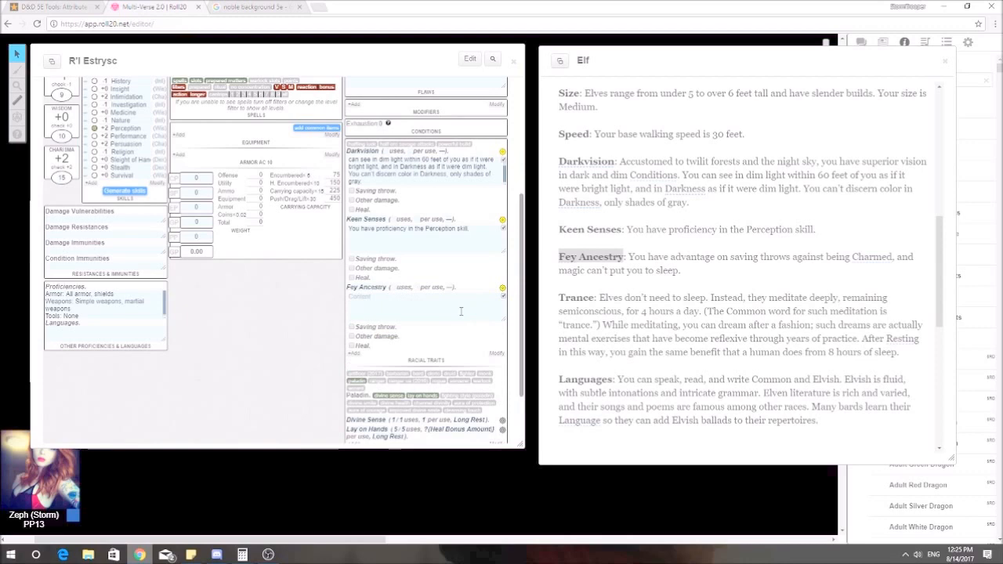
left_click_drag(694, 284, 628, 259)
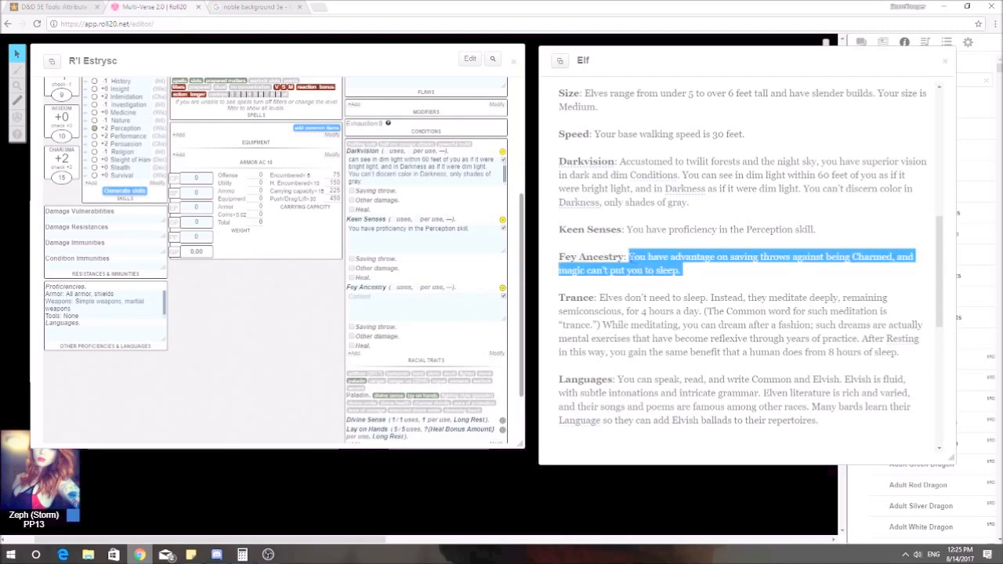
key("ctrl+c")
left_click(470, 310)
key("ctrl+v")
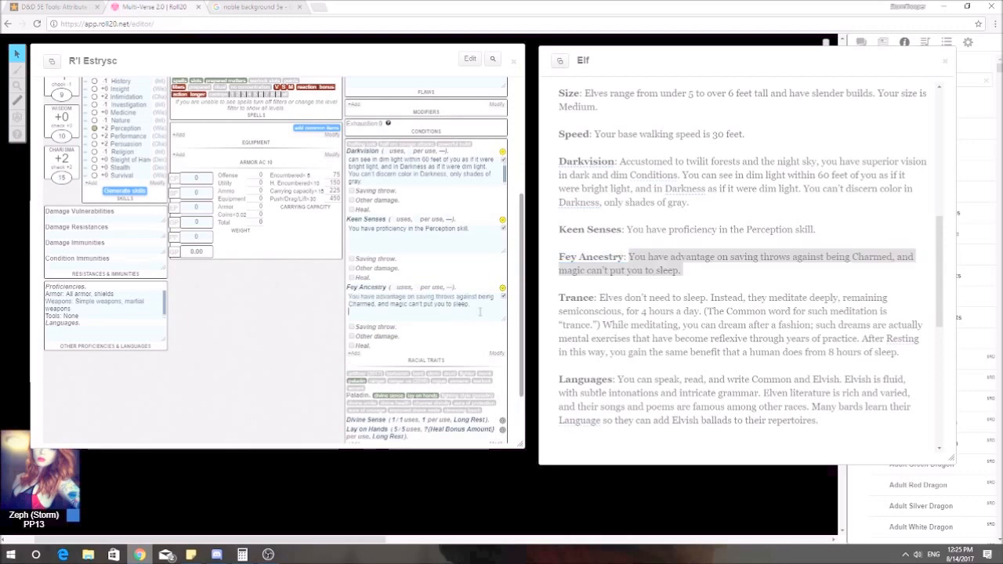
scroll(643, 302, "down", 1)
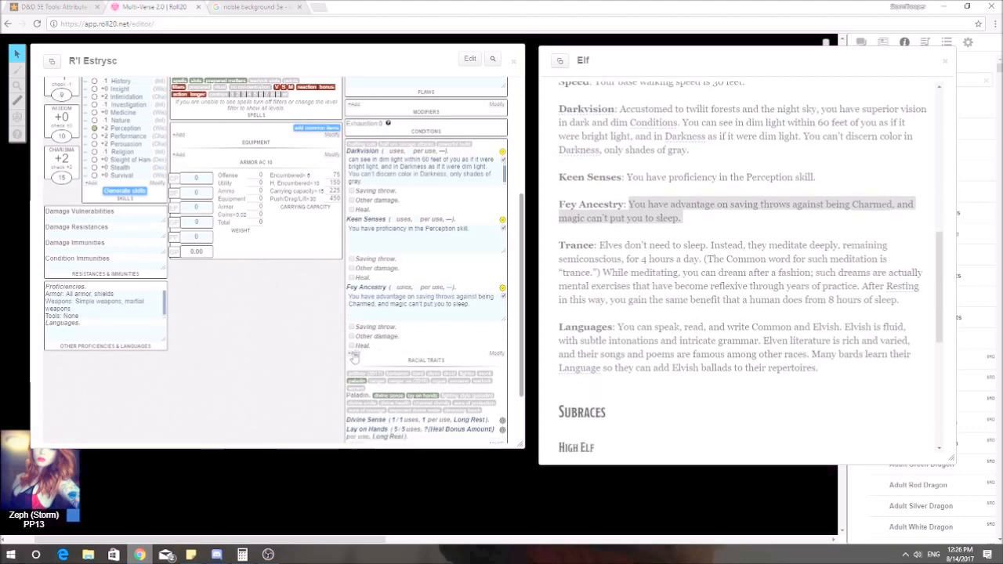
Add a fourth racial trait named Trance, copying its name from the Elf page without the colon.
left_click(355, 356)
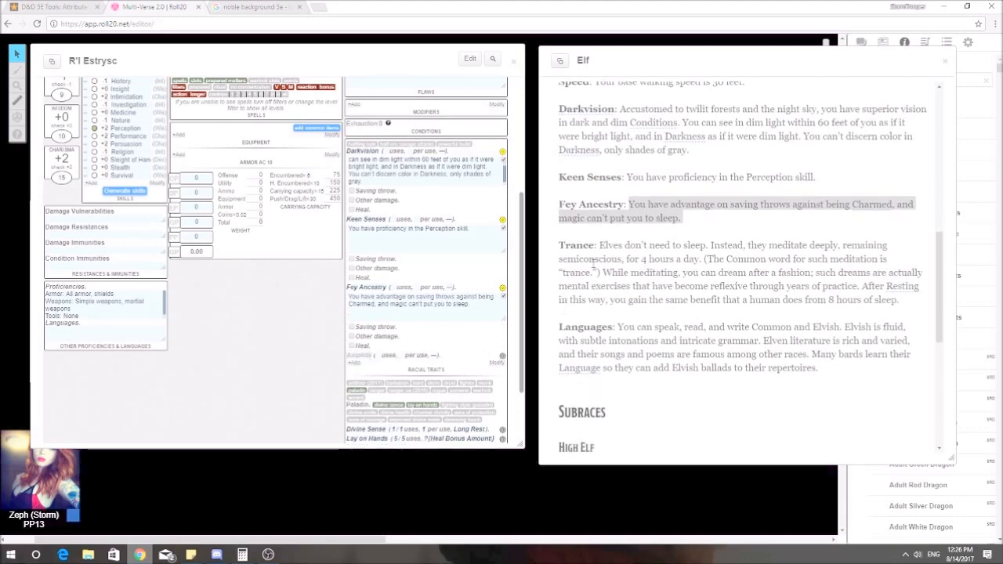
left_click_drag(597, 246, 568, 249)
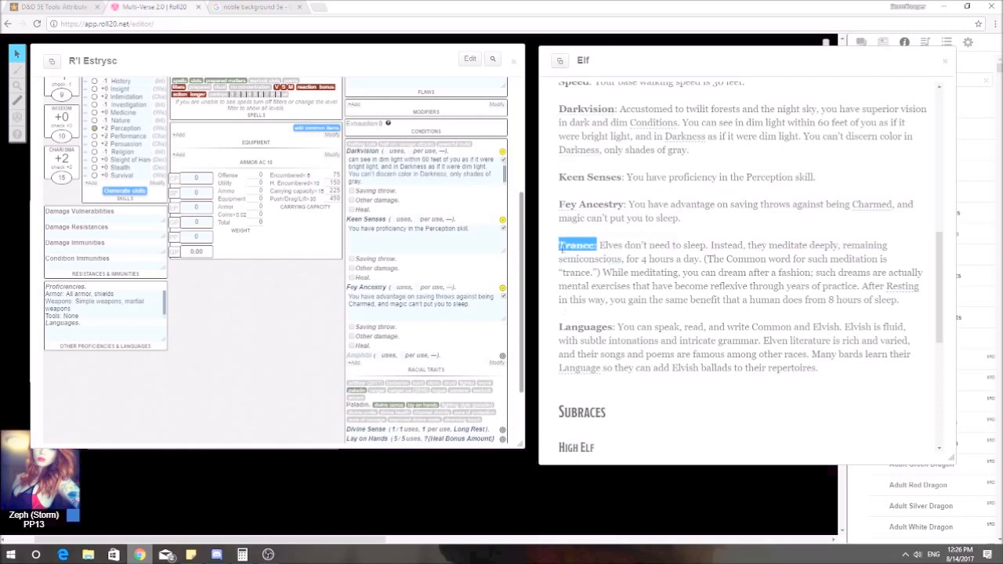
left_click(357, 354)
key("ctrl+v")
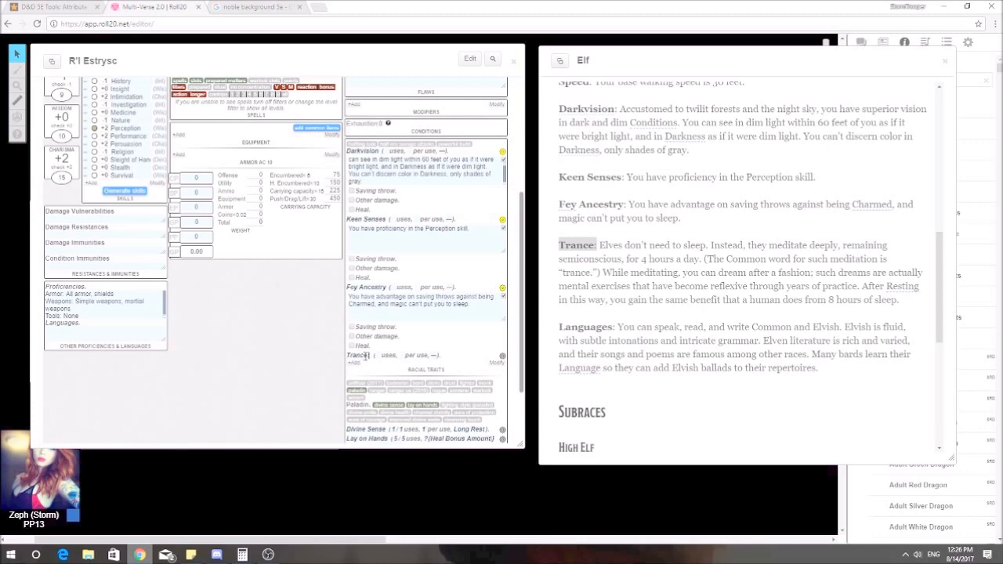
key("BackSpace")
Copy the Trance description about meditating instead of sleeping from the Elf page into that trait's content.
left_click(502, 356)
left_click_drag(900, 302, 600, 245)
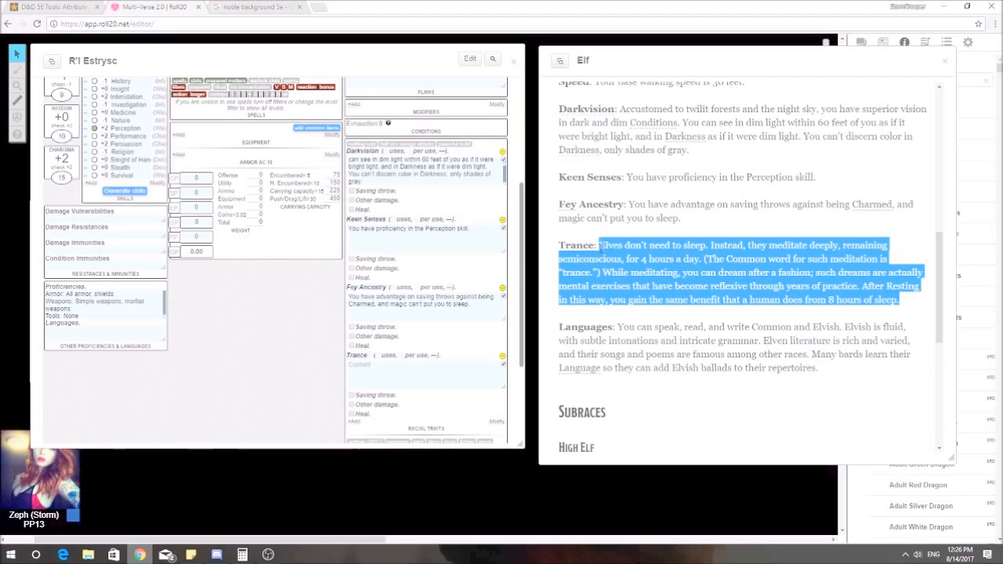
left_click(410, 381)
key("ctrl+v")
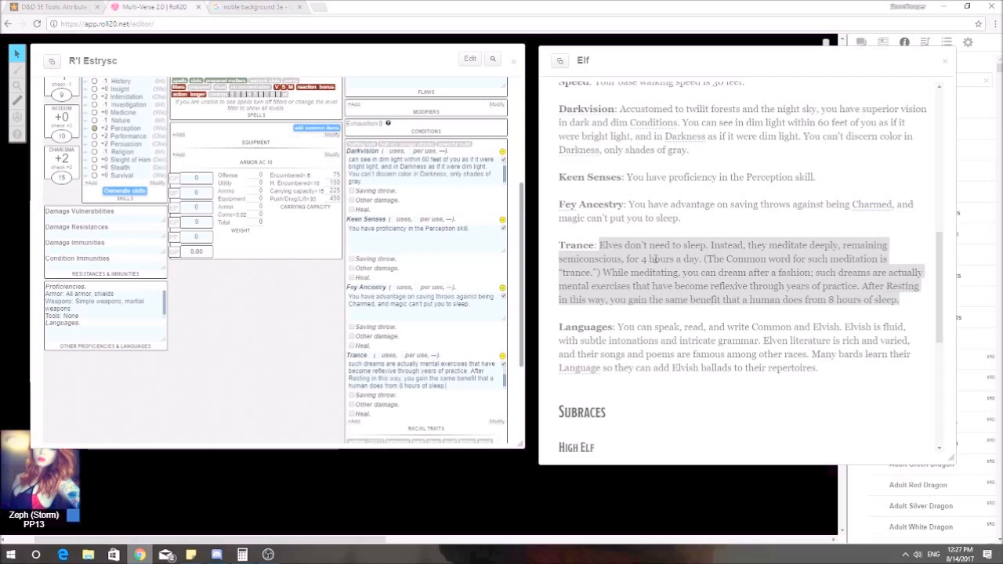
Enter "common, elvish," under Languages in the other proficiencies and languages text.
scroll(505, 264, "down", 3)
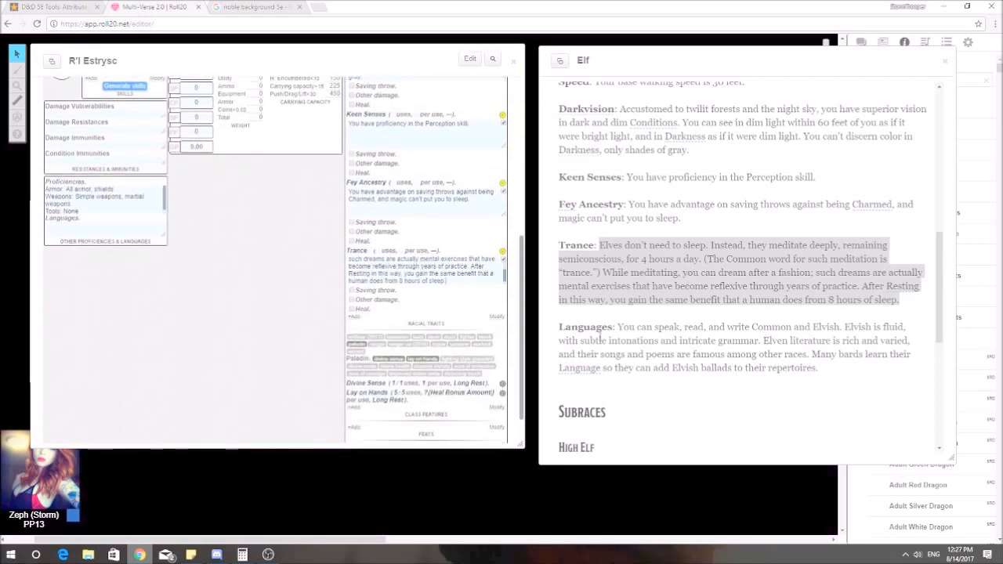
scroll(600, 338, "down", 1)
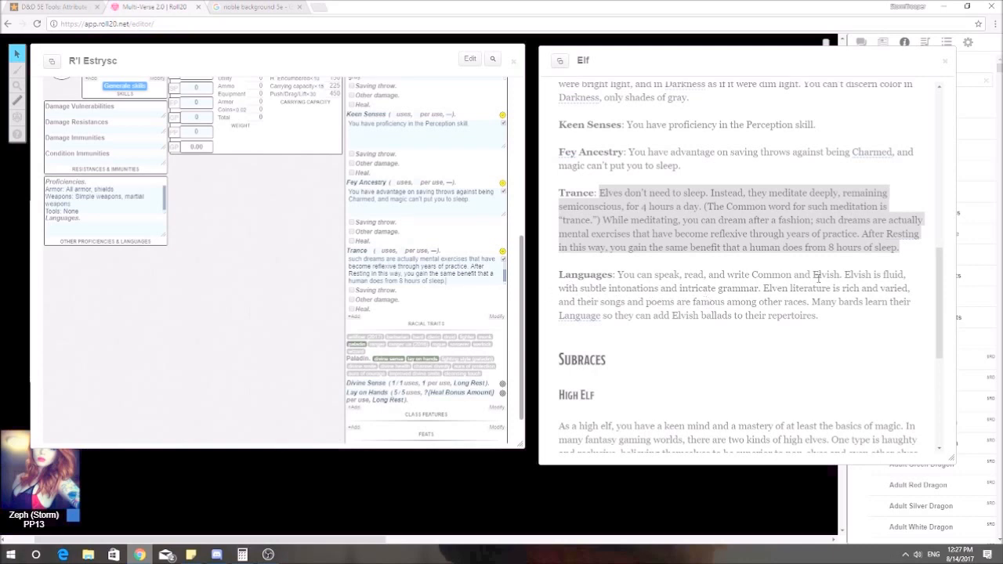
left_click(75, 230)
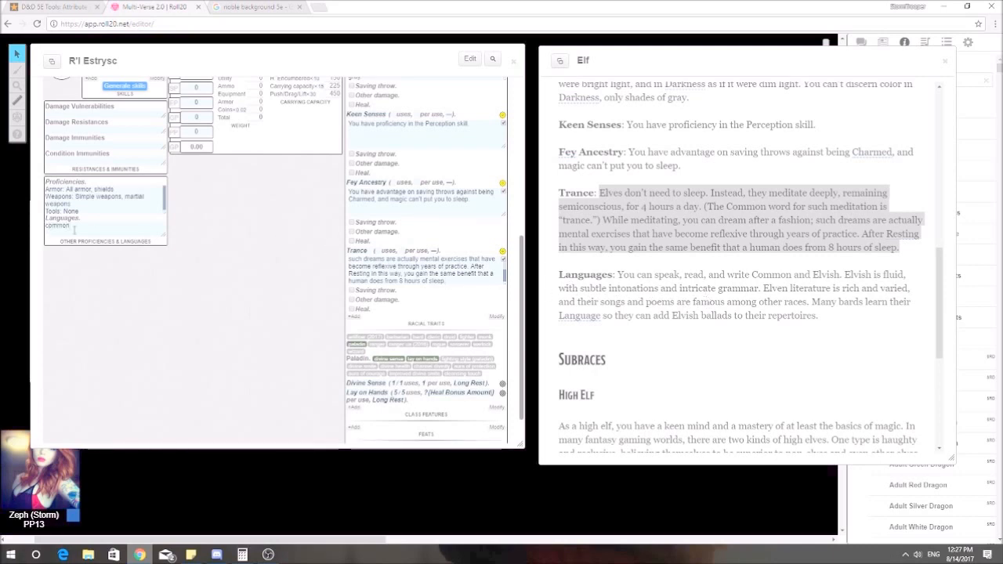
type("common, elvish,")
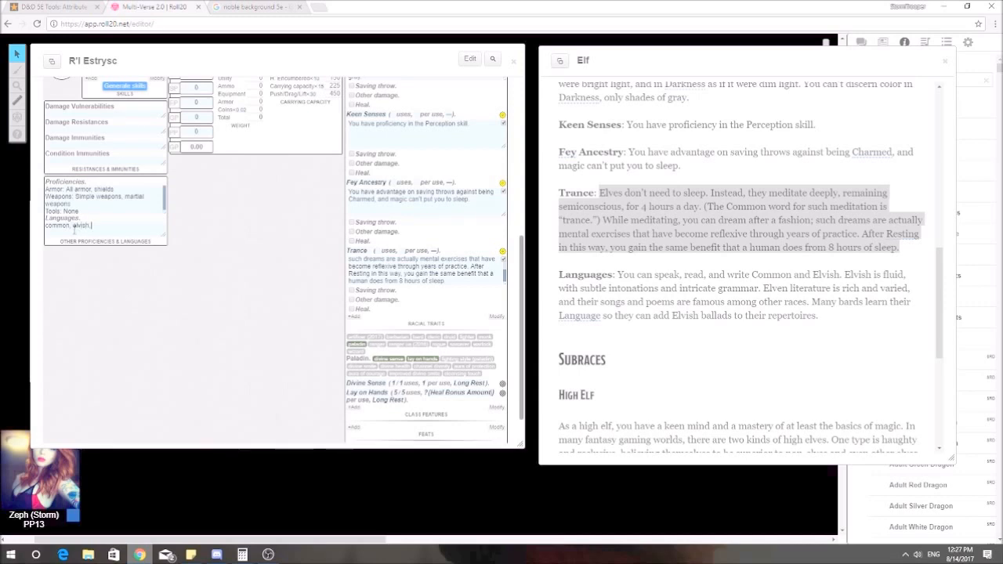
Add a fifth racial trait named Elf Weapon Training, copying its name from the High Elf subrace section.
scroll(610, 231, "down", 3)
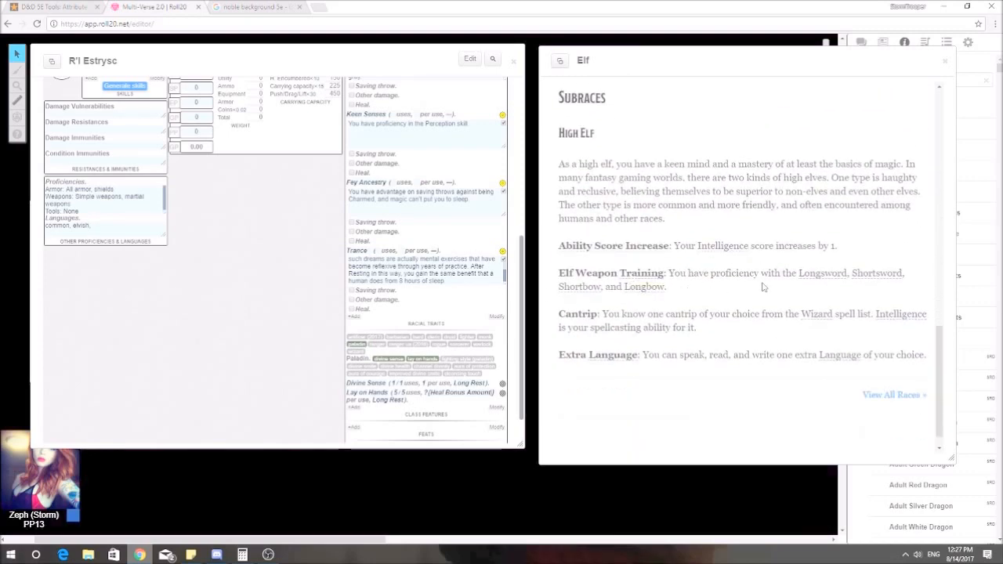
left_click(355, 318)
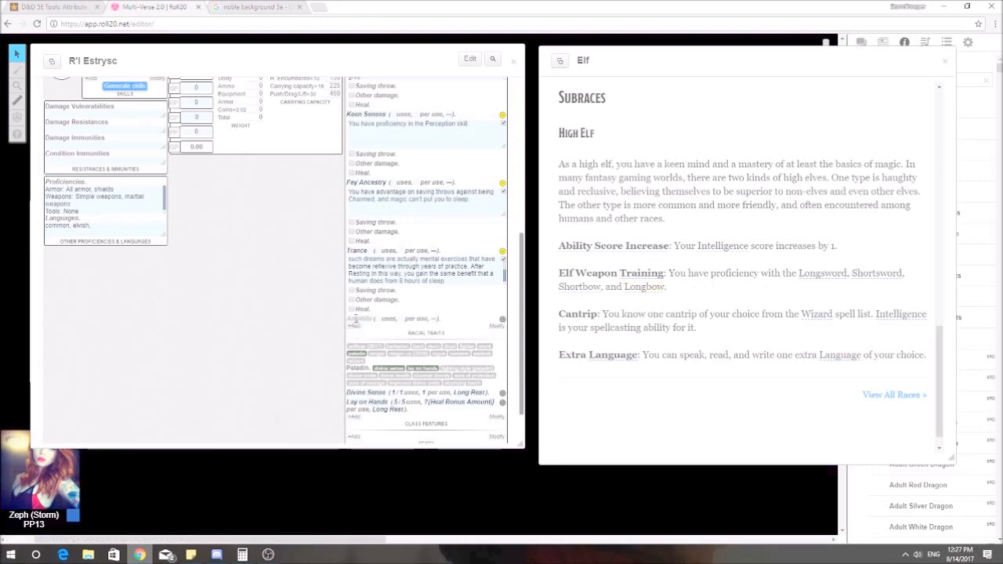
left_click(361, 319)
left_click_drag(664, 273, 559, 279)
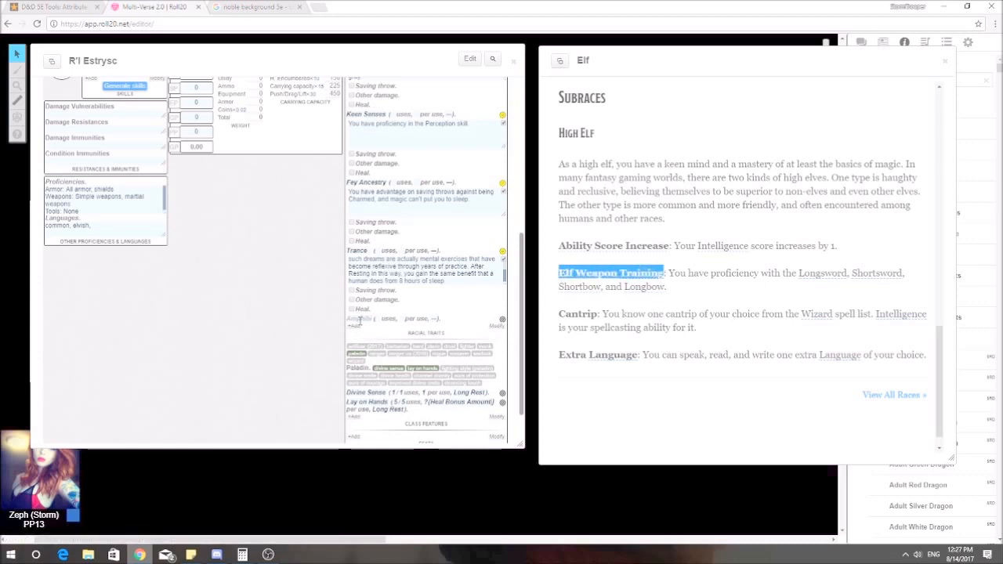
left_click(359, 319)
key("ctrl+v")
Copy the Elf Weapon Training description about longsword, shortsword, shortbow and longbow proficiency into that trait's content.
left_click(478, 336)
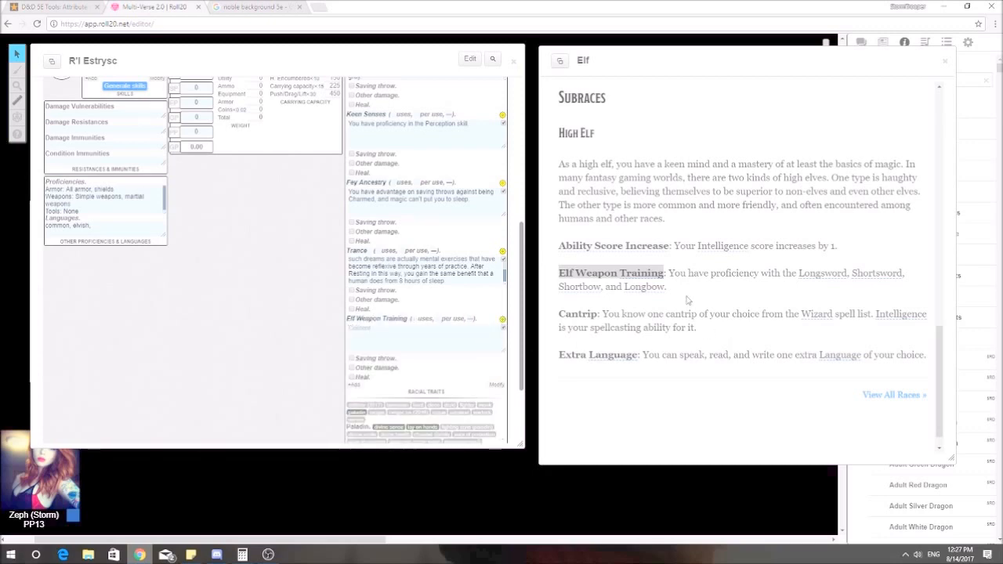
left_click_drag(688, 300, 666, 273)
key("ctrl+c")
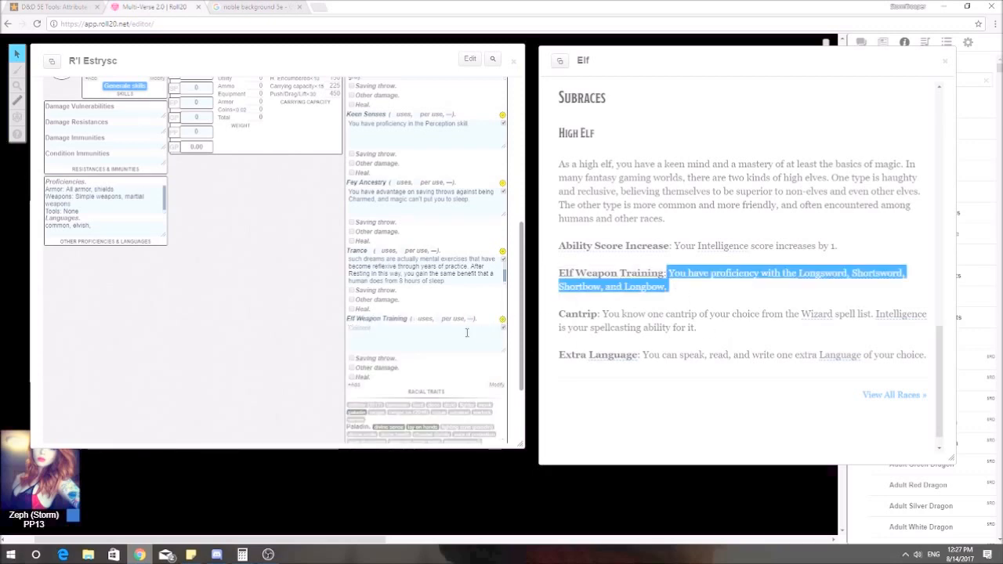
left_click(468, 331)
key("ctrl+v")
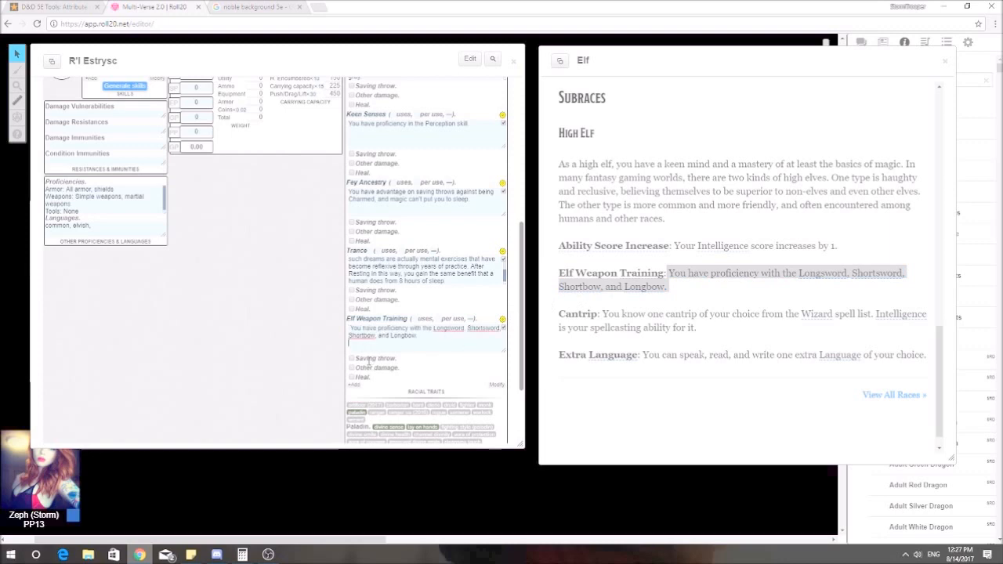
left_click(730, 342)
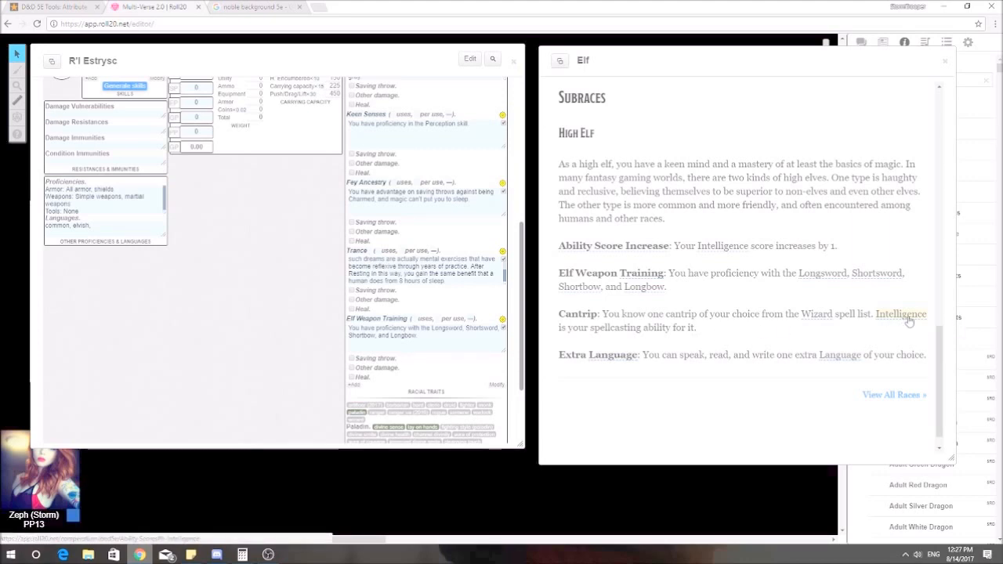
Move the Elf page clear of the compendium and replace the compendium search text with "Fire".
mouse_move(787, 60)
left_mouse_down()
mouse_move(736, 101)
mouse_move(680, 118)
mouse_move(775, 61)
left_mouse_up()
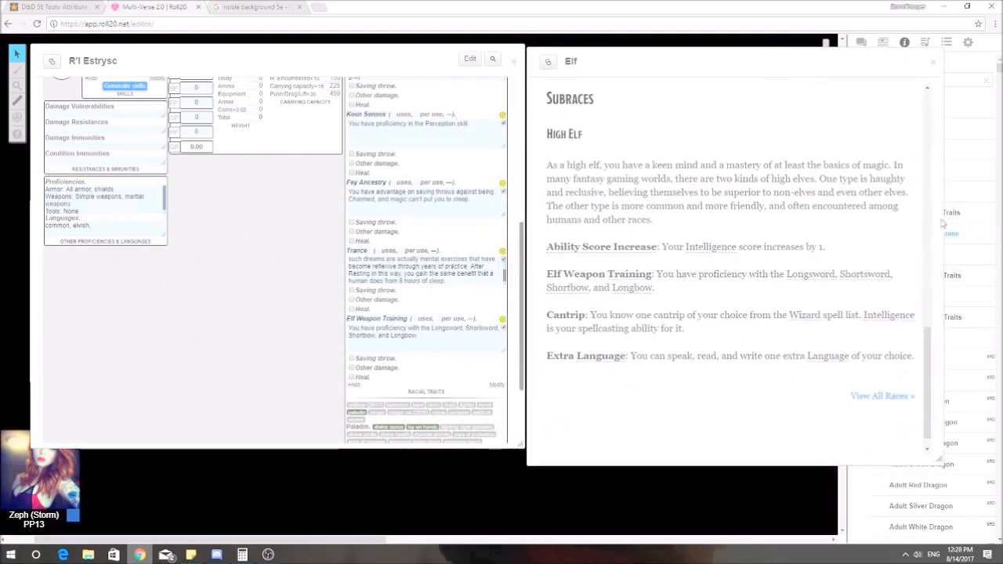
left_click_drag(822, 64, 709, 123)
left_click(392, 55)
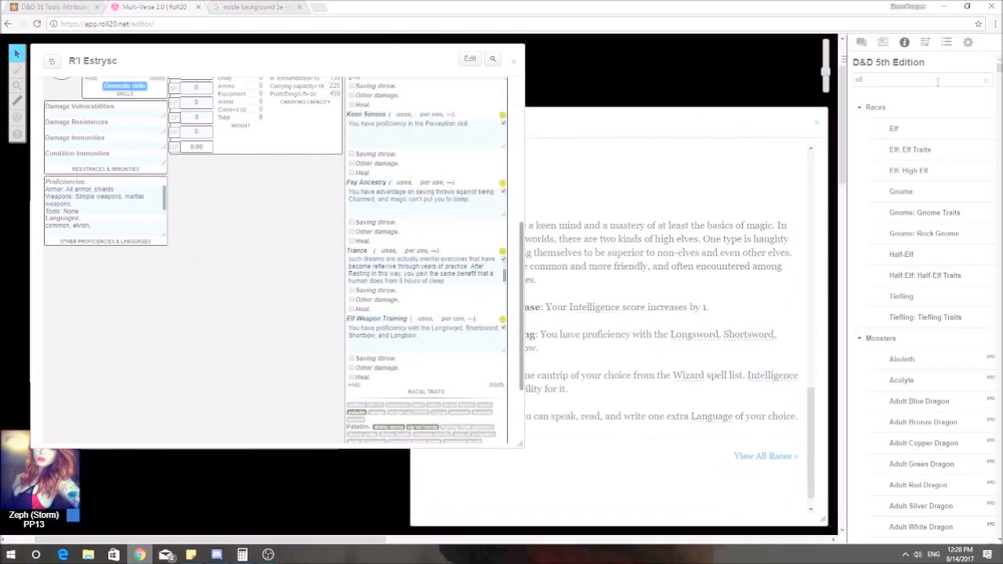
key("BackSpace")
key("BackSpace")
key("BackSpace")
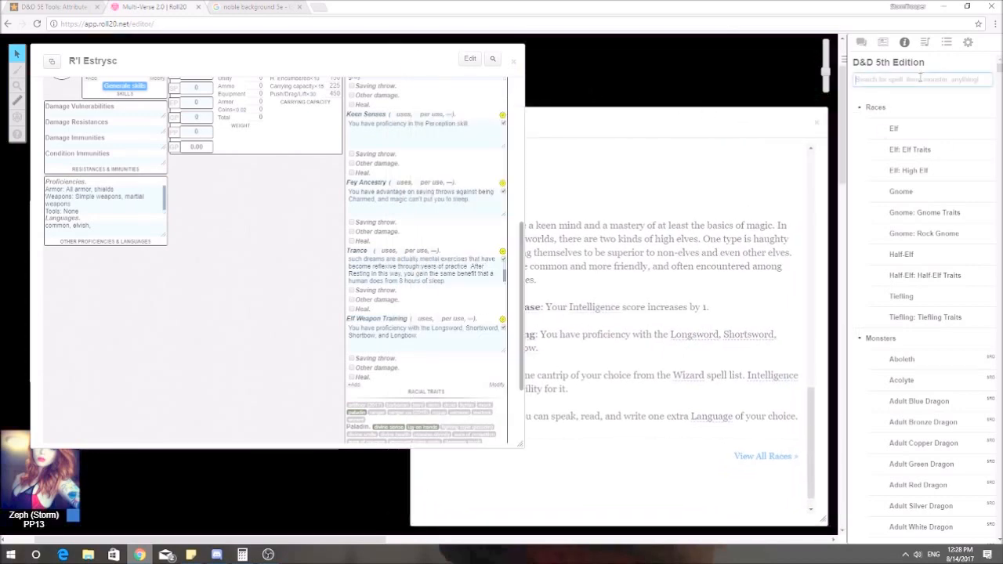
type("H")
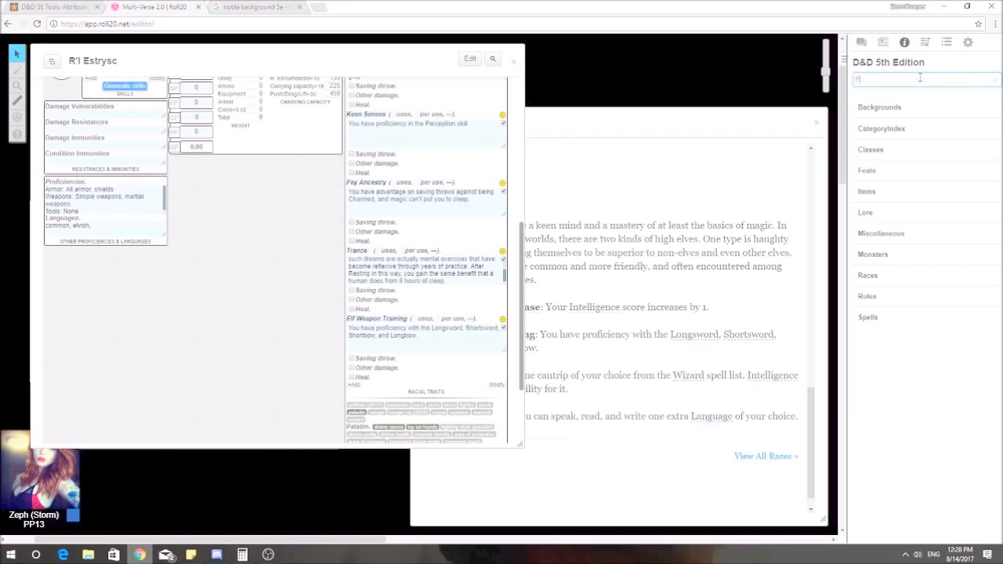
type("ire")
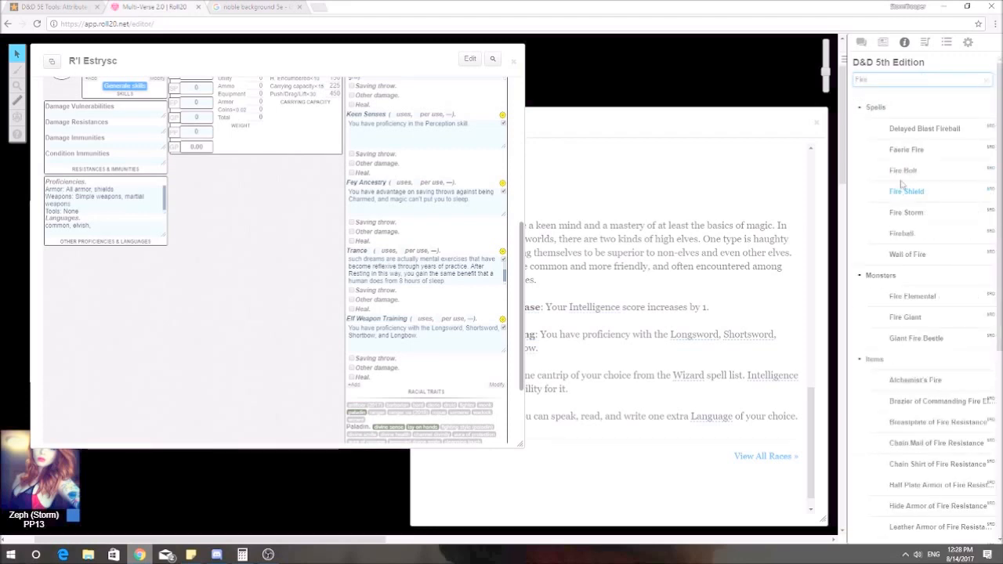
Show cantrips in the spells section, add an empty cantrip, and fill it with Fire Bolt from a compendium search for "Fire b".
scroll(263, 271, "up", 5)
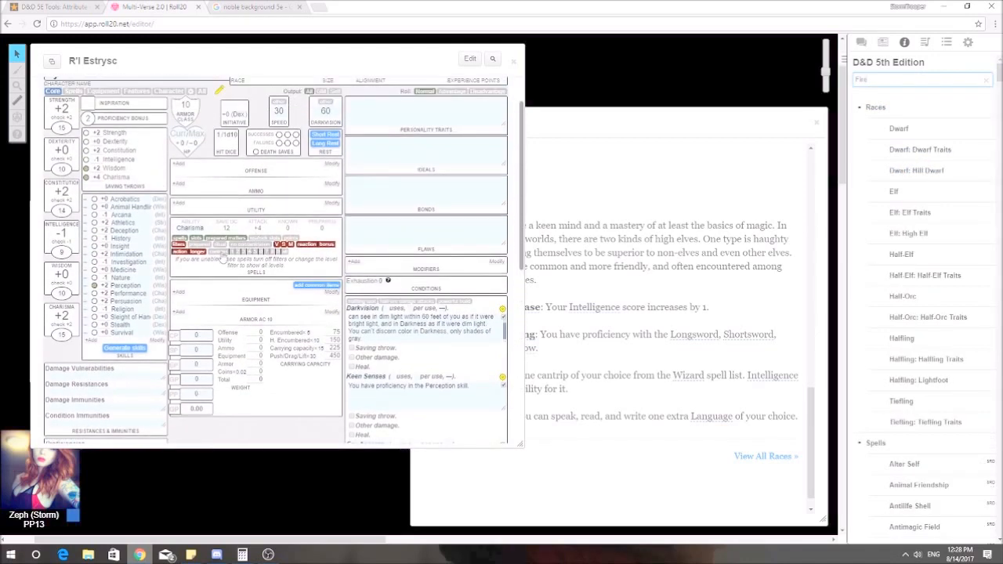
left_click(223, 253)
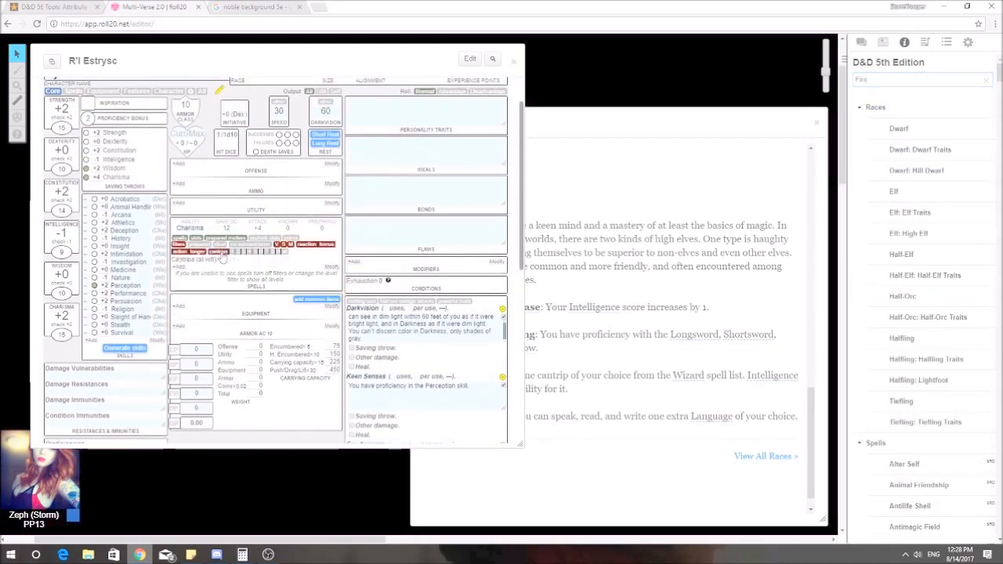
left_click(180, 270)
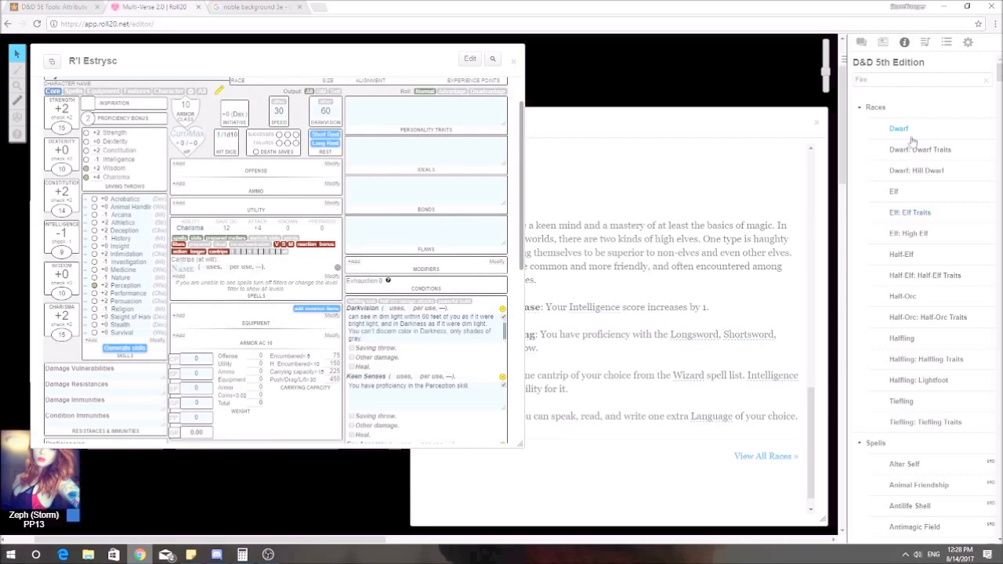
left_click(890, 84)
type("b")
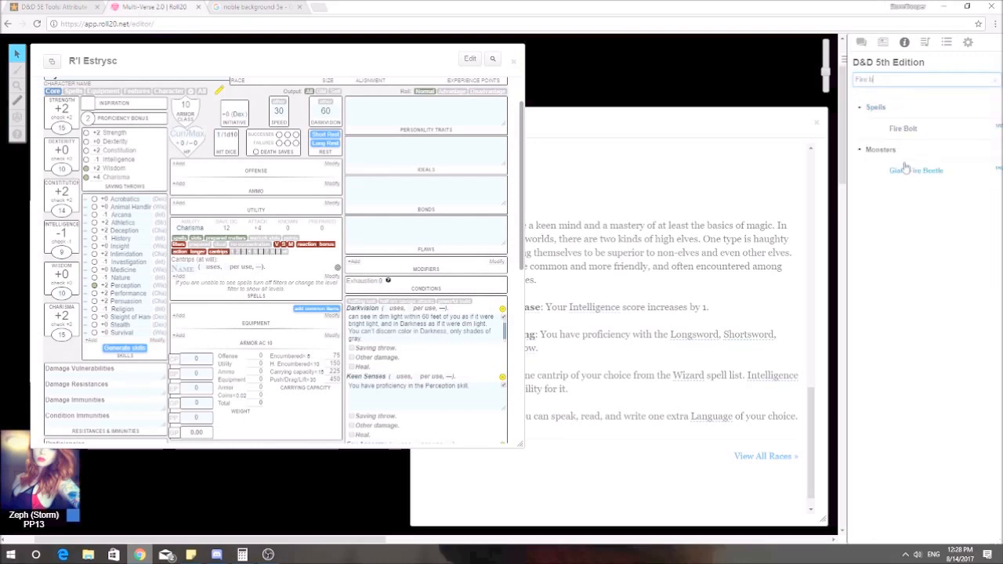
left_click_drag(904, 130, 202, 288)
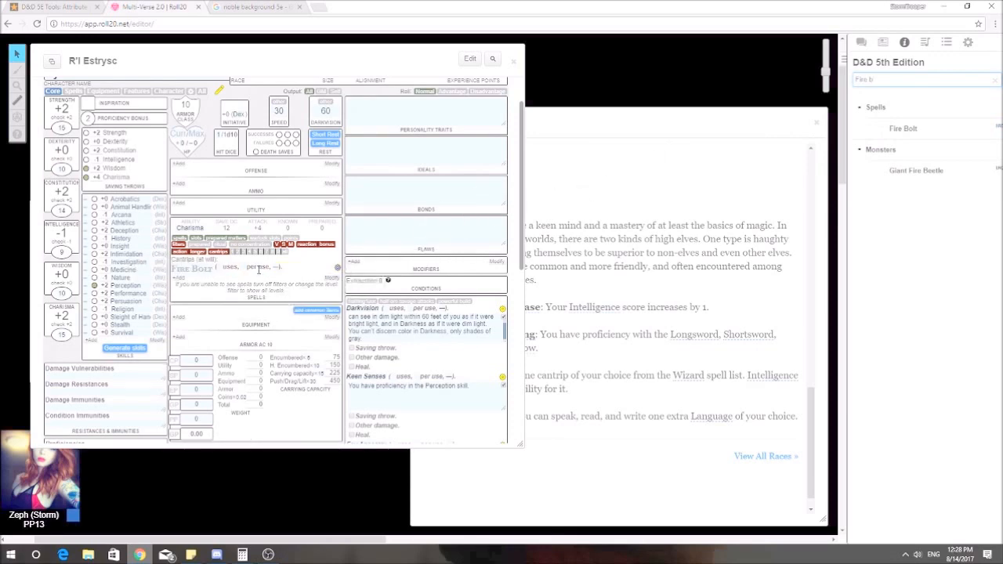
Set the ranged spell attack ability of the Fire Bolt cantrip to Int, and collapse its details.
left_click(338, 268)
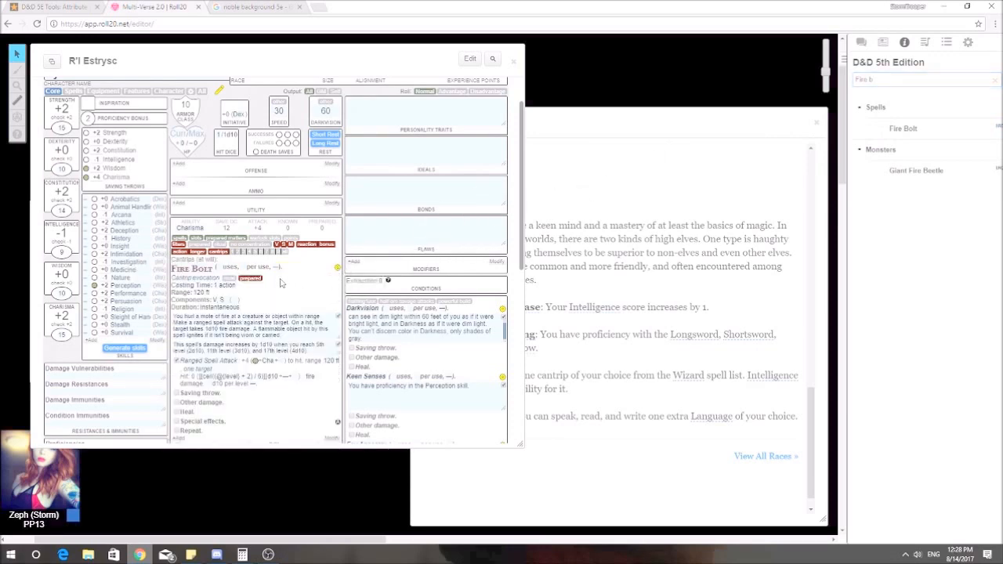
scroll(284, 286, "down", 1)
scroll(274, 321, "up", 1)
scroll(308, 331, "down", 1)
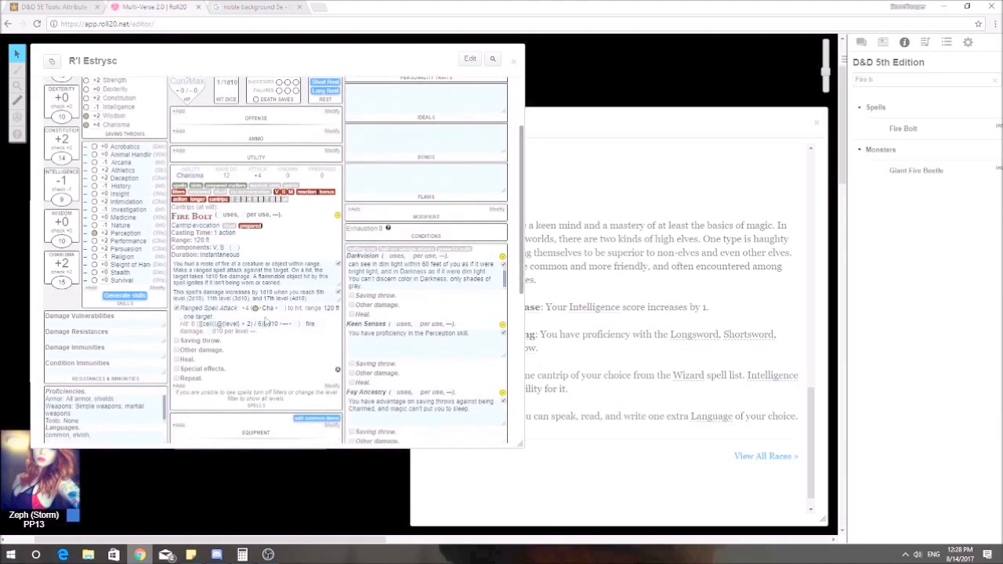
left_click(269, 309)
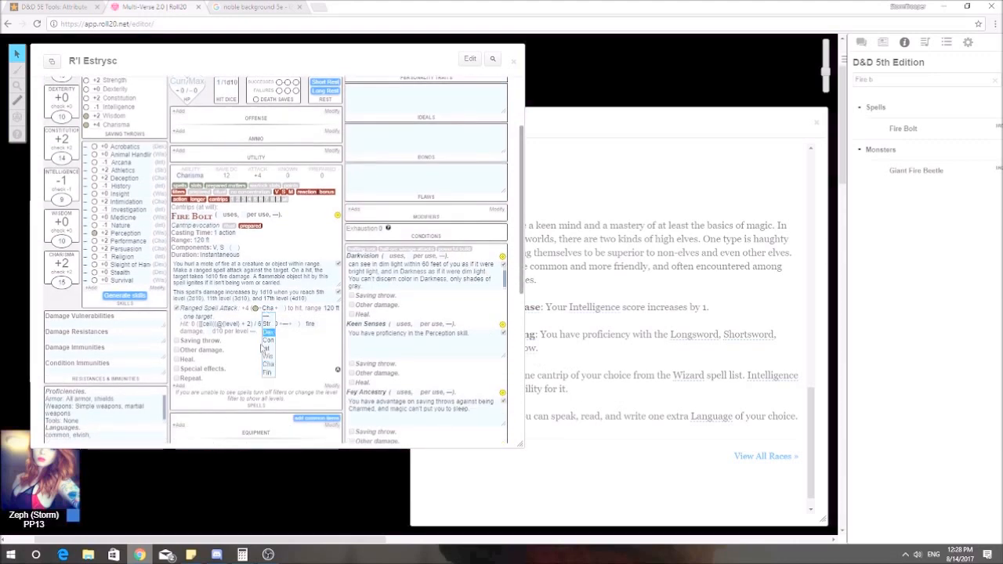
left_click(267, 348)
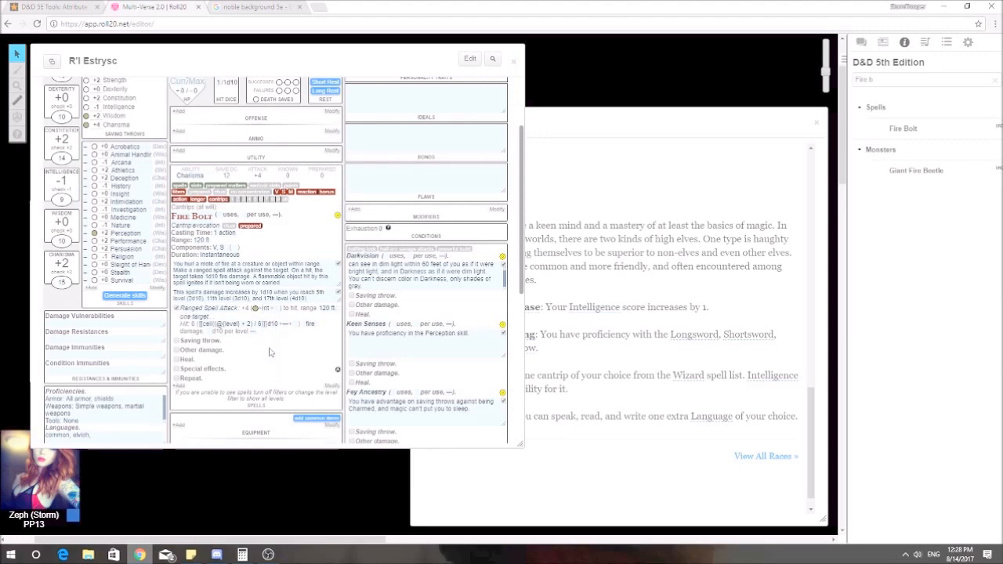
left_click(337, 217)
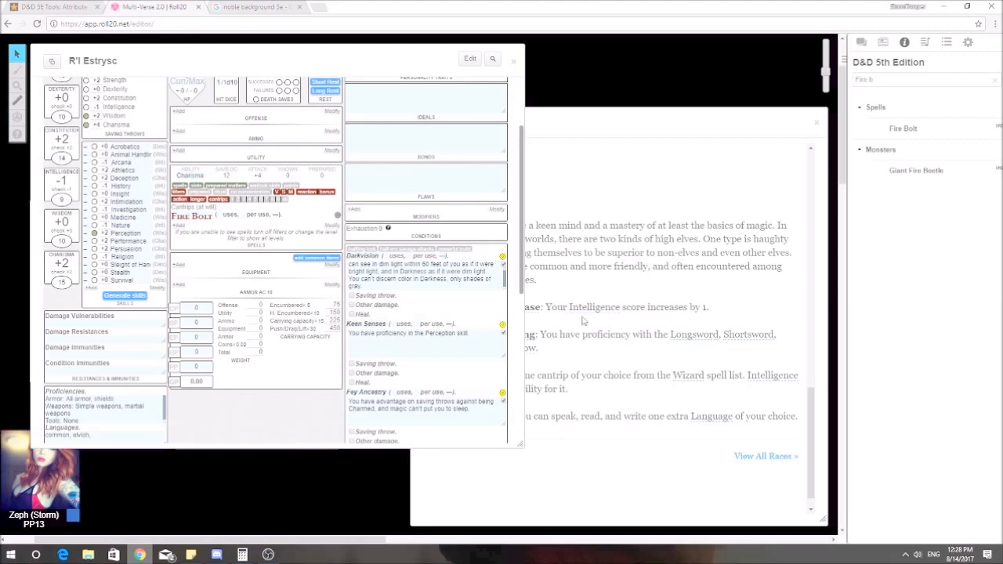
Move the Elf page beside the sheet to read the High Elf traits, and add "giant" as the extra language.
scroll(596, 325, "down", 1)
left_click_drag(595, 117, 708, 106)
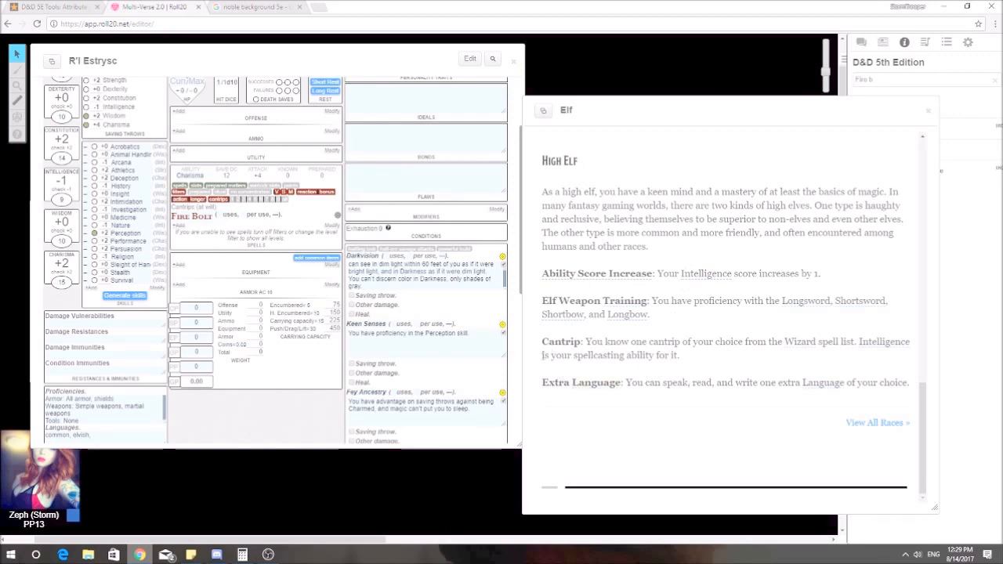
left_click(113, 431)
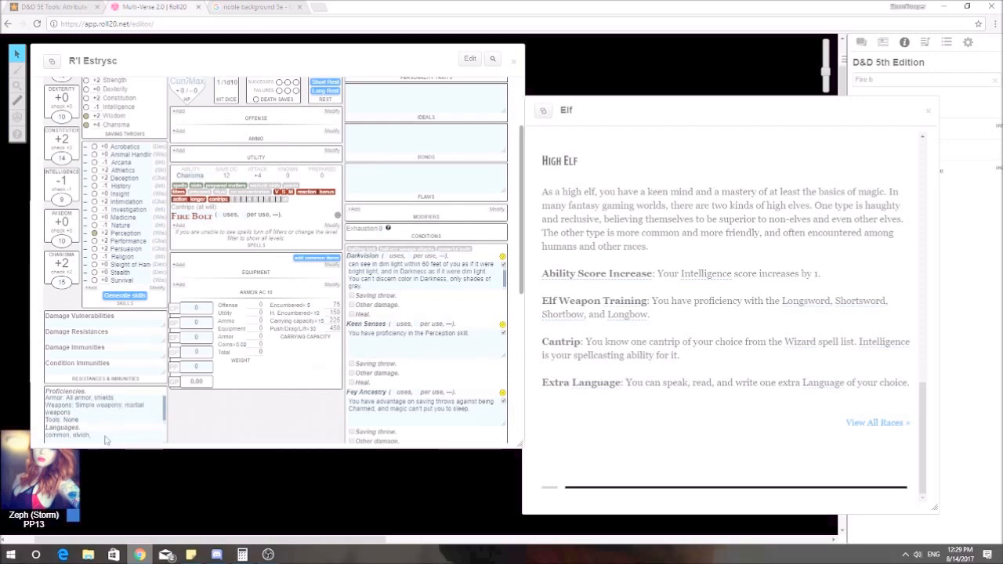
type("gl")
type("ant")
scroll(766, 332, "up", 1)
scroll(766, 332, "up", 5)
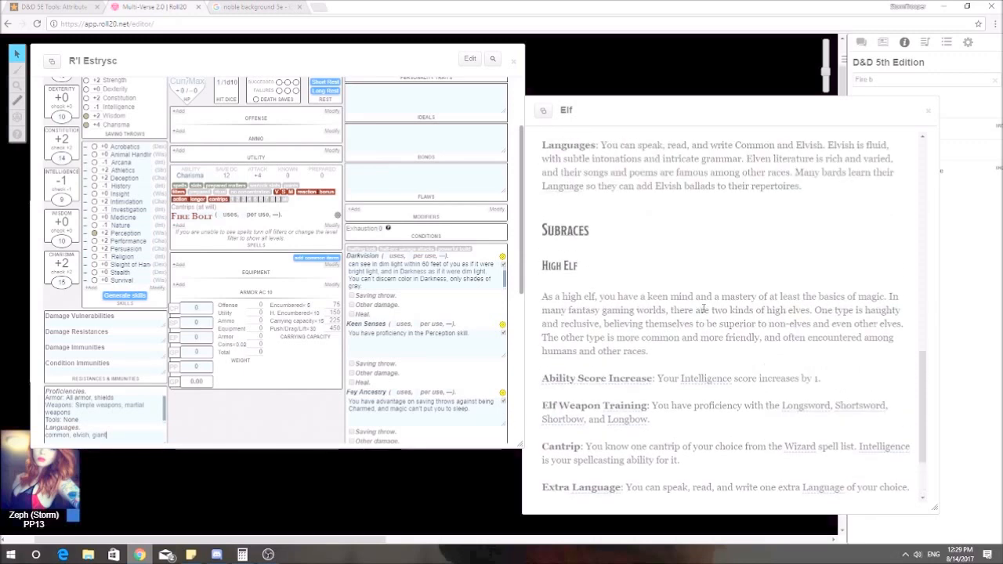
scroll(710, 311, "up", 4)
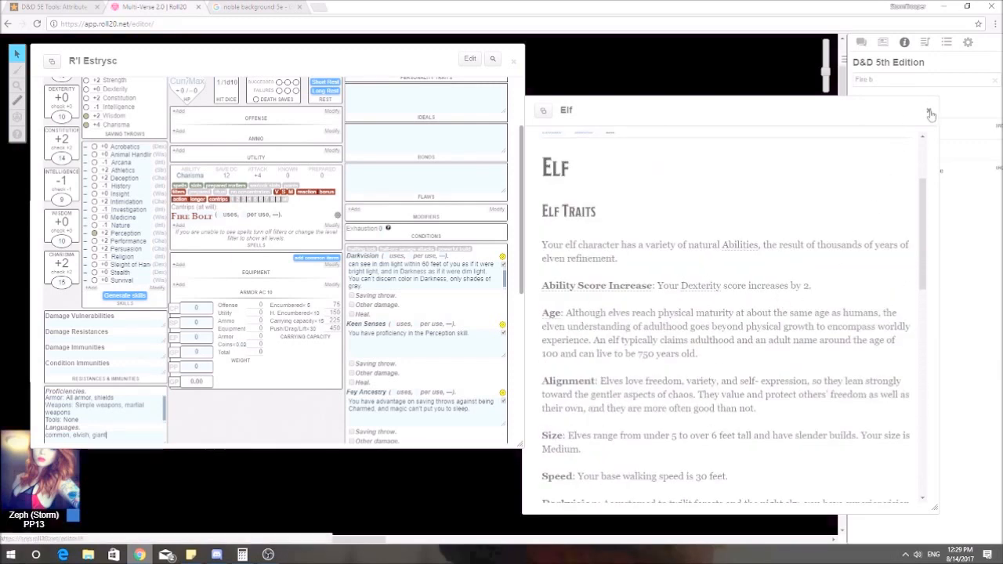
Close the Elf page and review the character sheet's proficiencies, racial traits and class features.
left_click(928, 110)
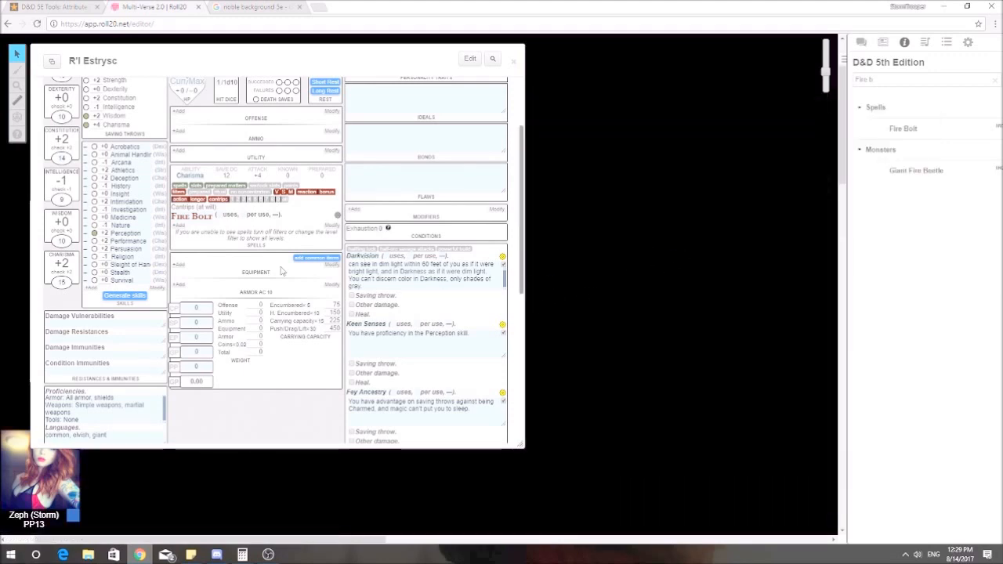
scroll(282, 270, "up", 3)
scroll(282, 271, "down", 1)
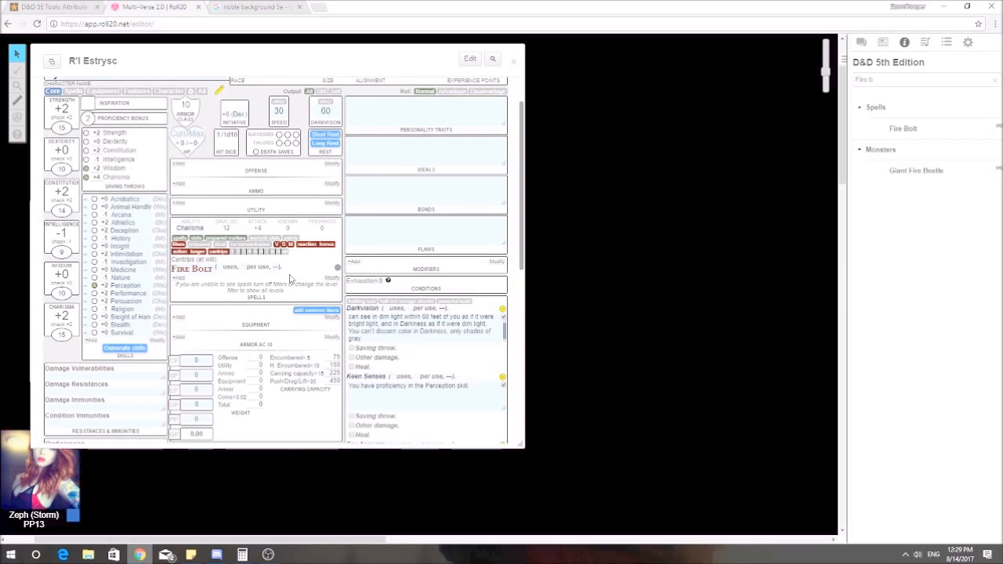
scroll(408, 379, "down", 1)
scroll(408, 379, "down", 5)
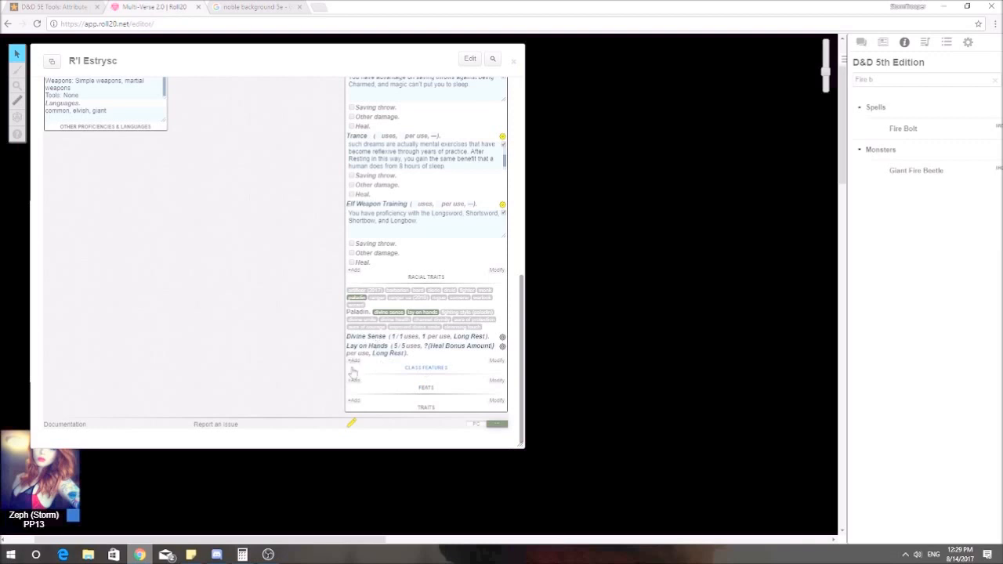
scroll(310, 362, "up", 5)
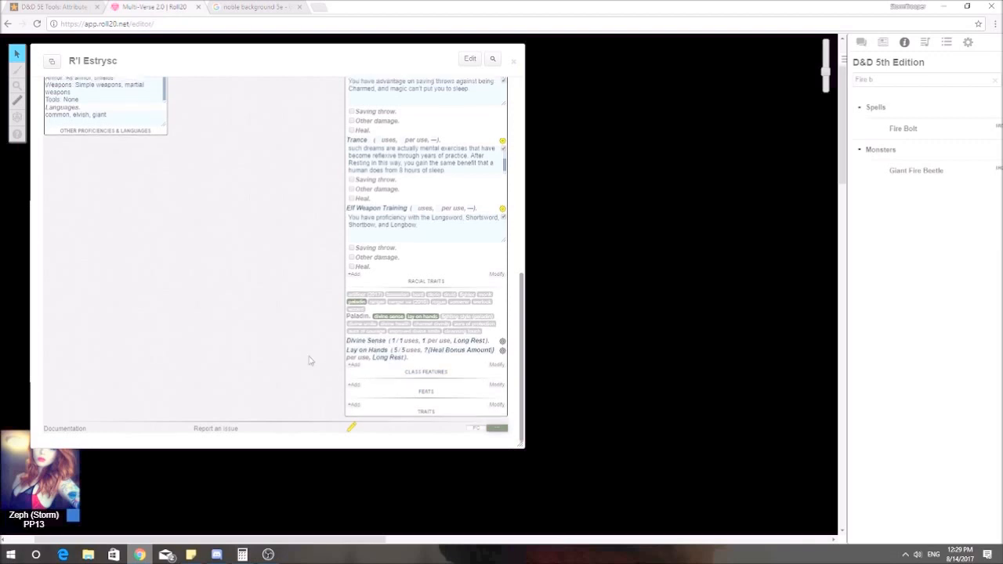
scroll(309, 360, "up", 1)
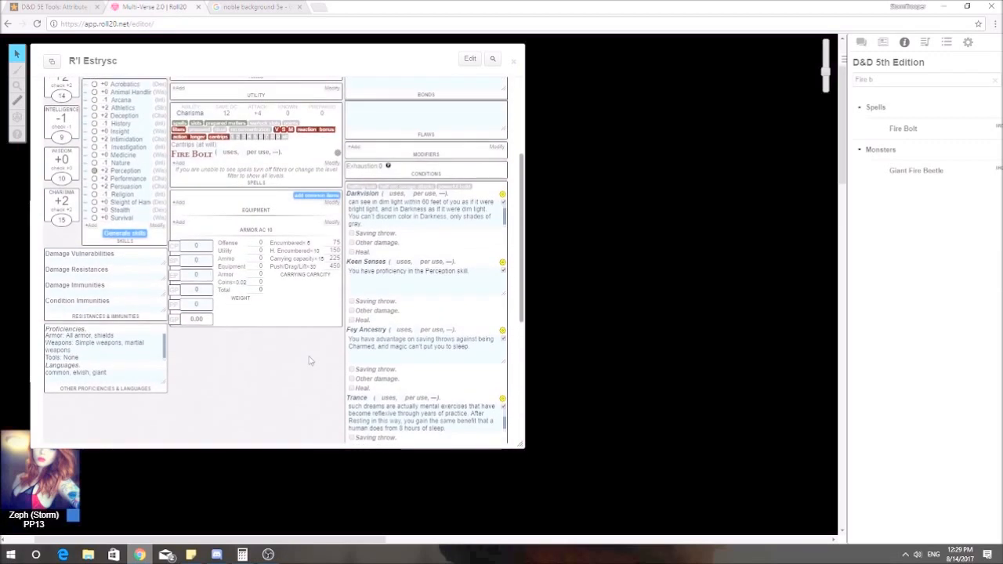
scroll(308, 360, "up", 1)
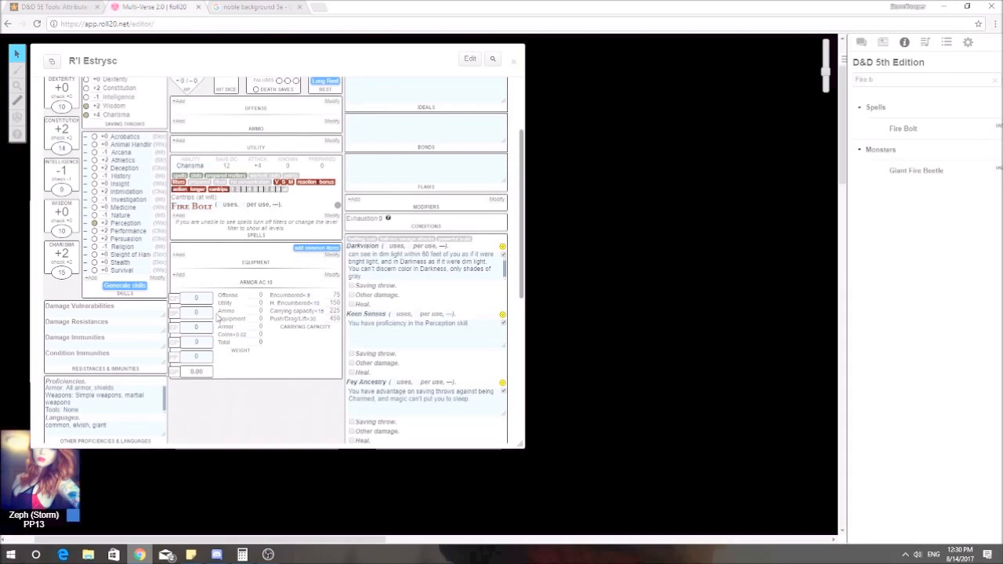
scroll(219, 315, "down", 1)
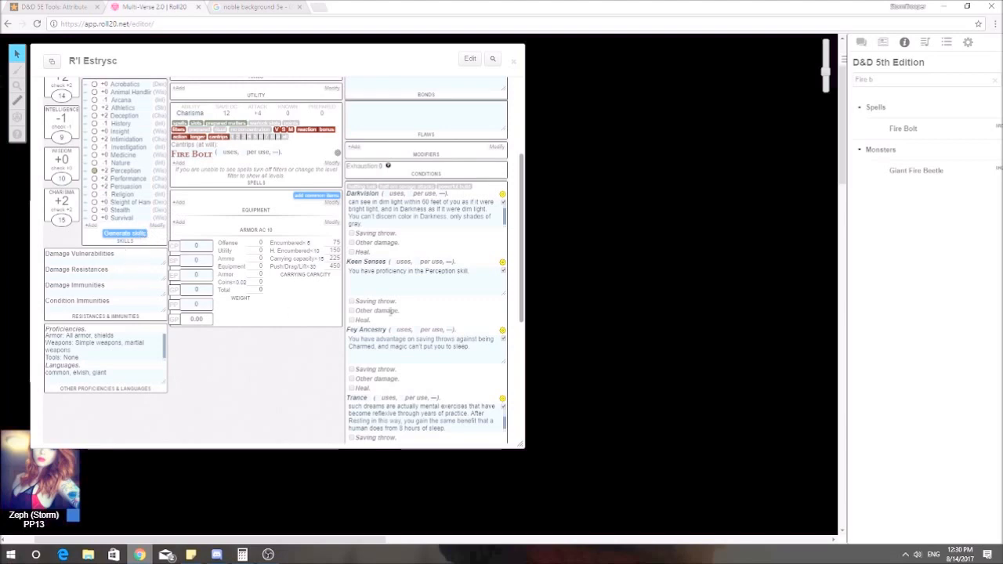
scroll(507, 247, "up", 2)
scroll(470, 258, "up", 3)
scroll(452, 262, "down", 2)
Search the compendium for "battleax" and fill a new offense entry with the Battleaxe.
left_click(873, 80)
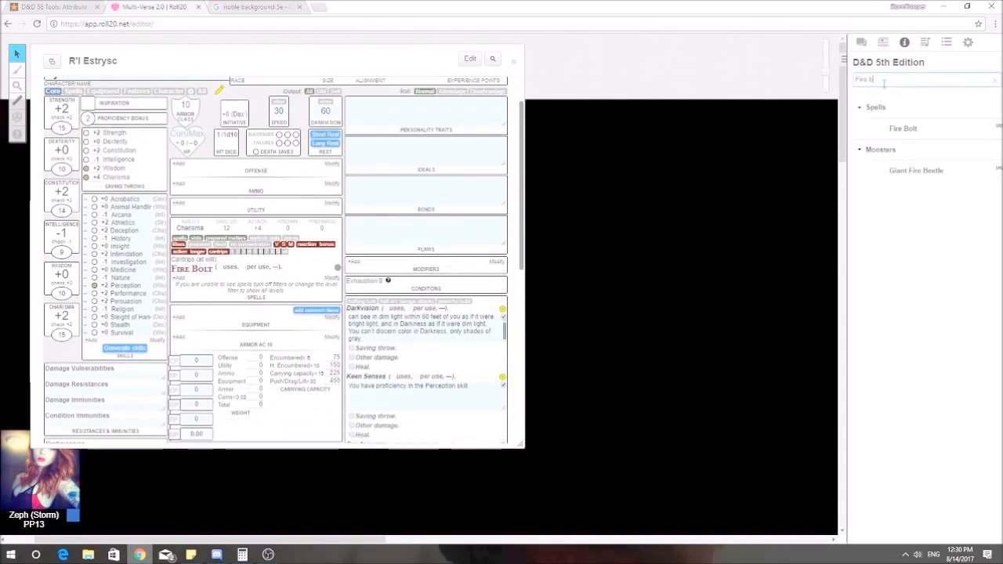
key("BackSpace")
key("BackSpace")
key("BackSpace")
key("BackSpace")
key("BackSpace")
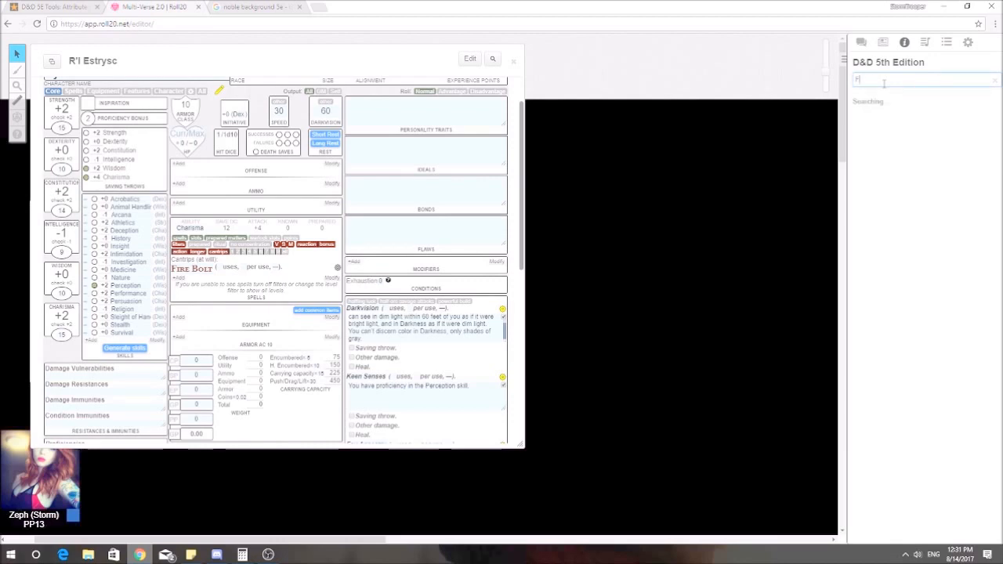
key("BackSpace")
type("ballle")
type("attlea")
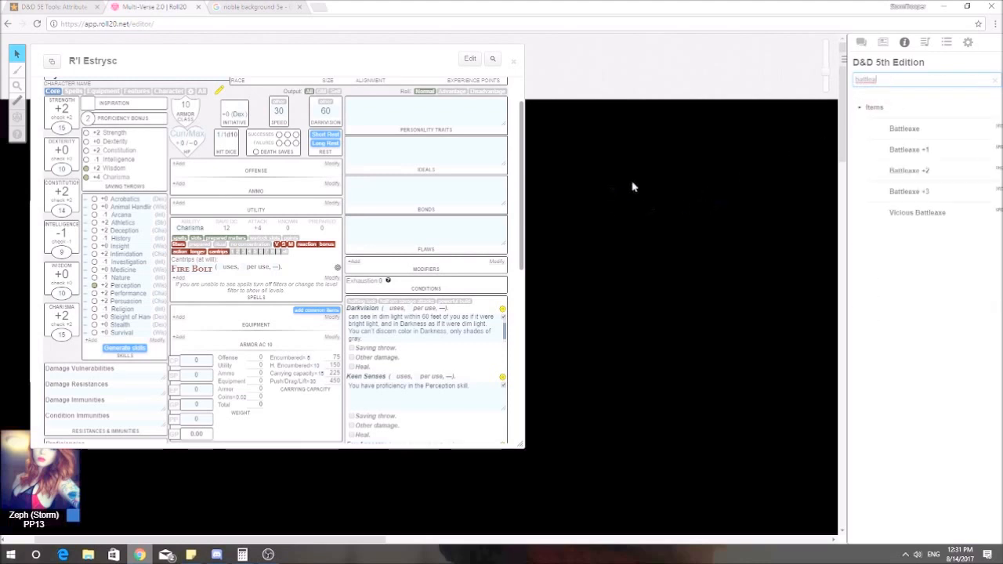
left_click_drag(906, 137, 182, 173)
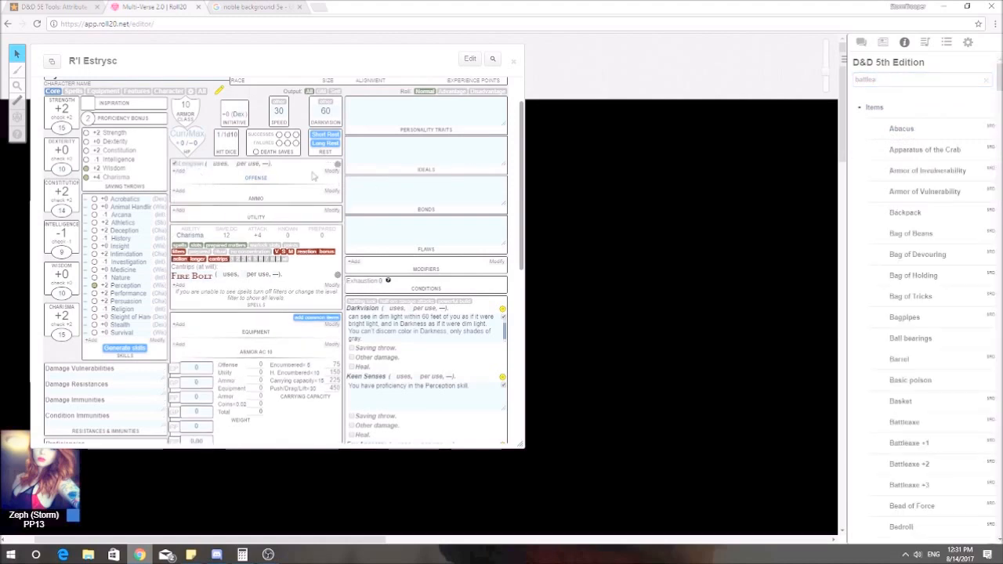
left_click(900, 83)
type("x")
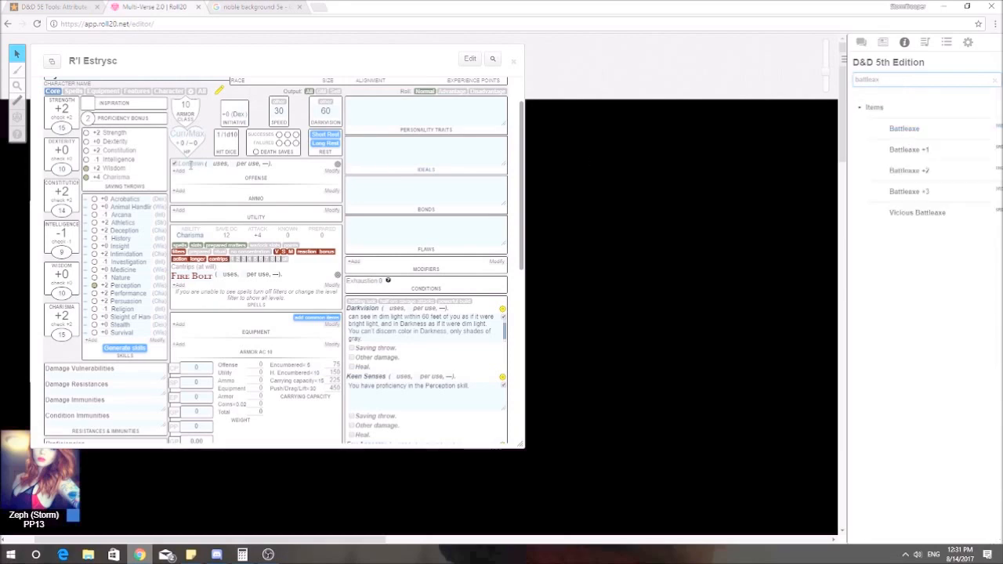
left_click_drag(912, 133, 201, 163)
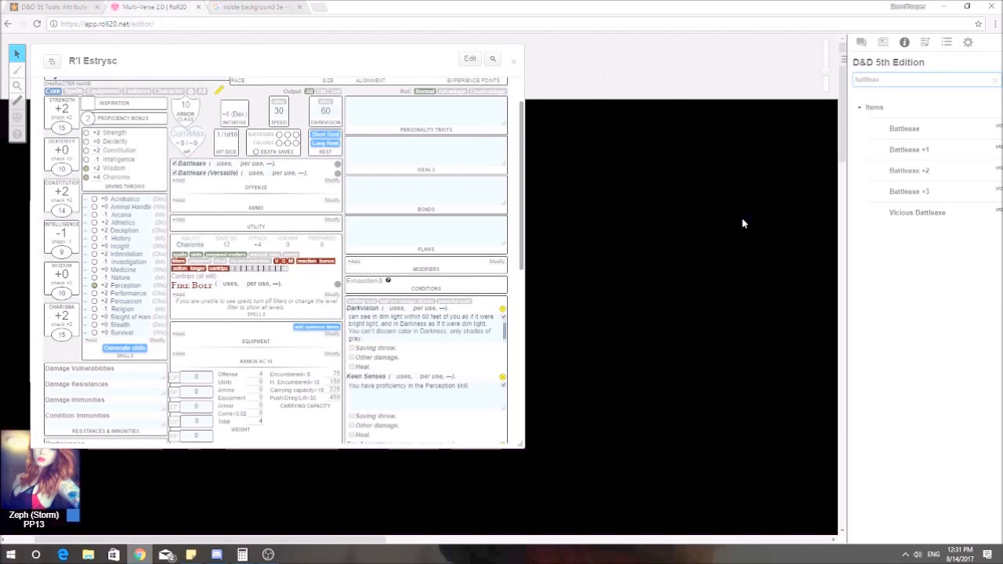
Add an empty armor entry and fill it with the Shield item from a compendium search for "shield".
left_click_drag(885, 80, 852, 86)
key("BackSpace")
type("sh")
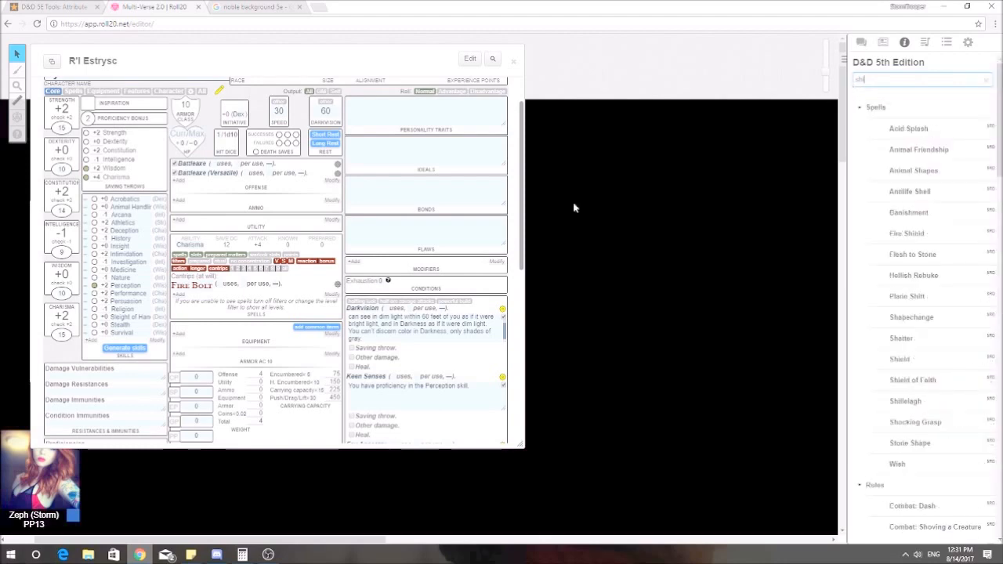
scroll(322, 269, "down", 2)
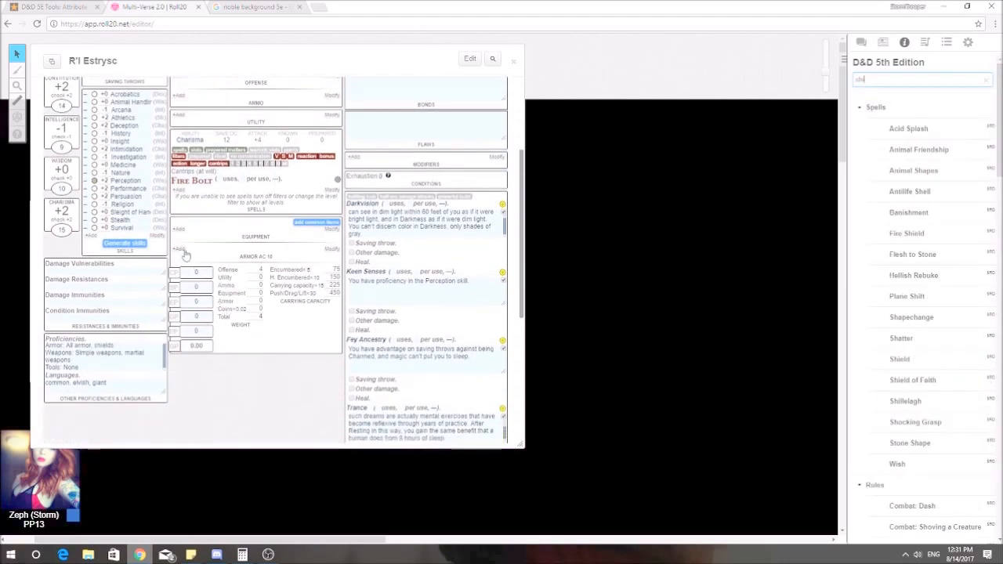
left_click(180, 249)
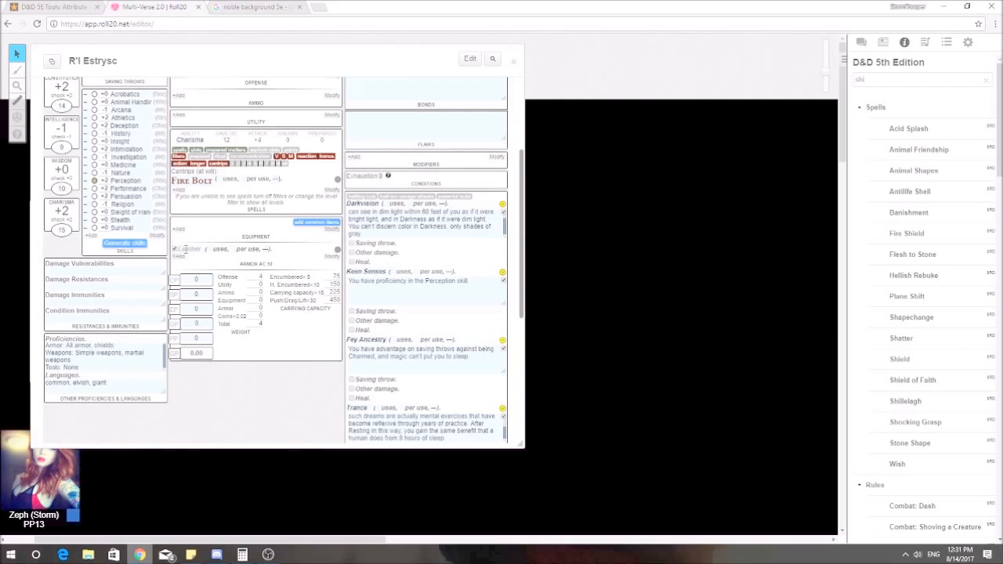
left_click(885, 82)
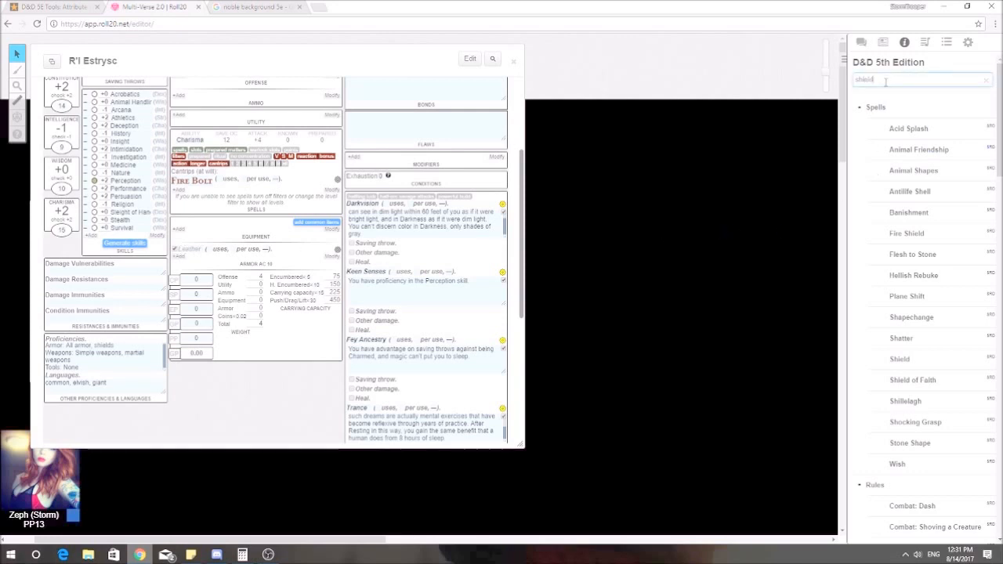
type("eld")
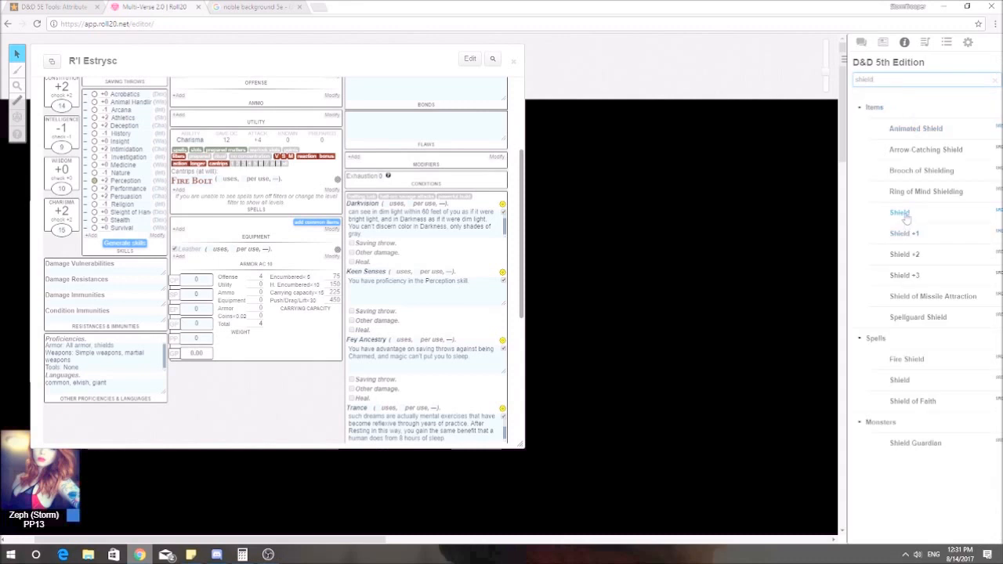
left_click_drag(901, 212, 189, 250)
Add another offense entry and try to fill it with the Mace from a compendium search for "mace".
left_click_drag(874, 80, 843, 82)
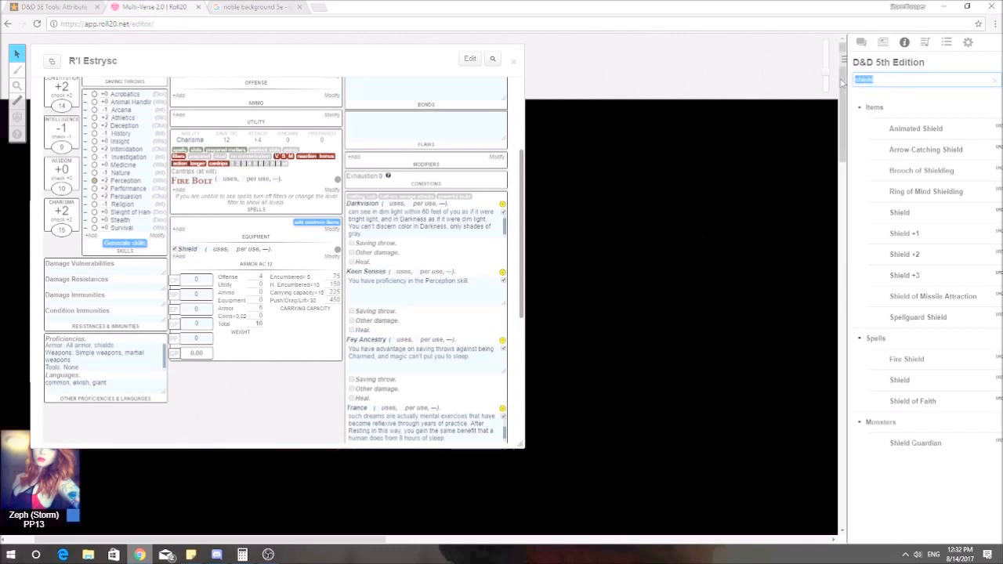
key("BackSpace")
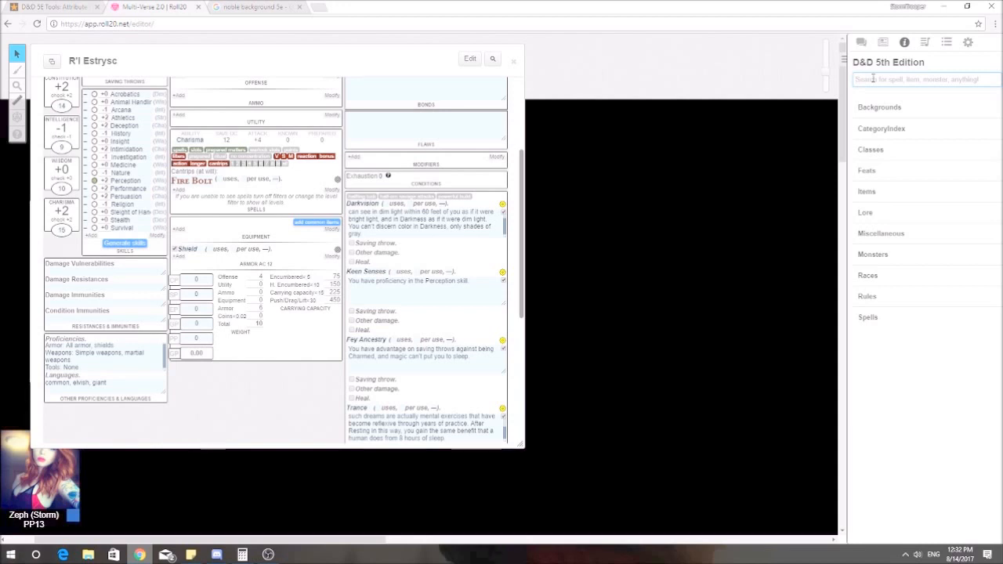
type("ma")
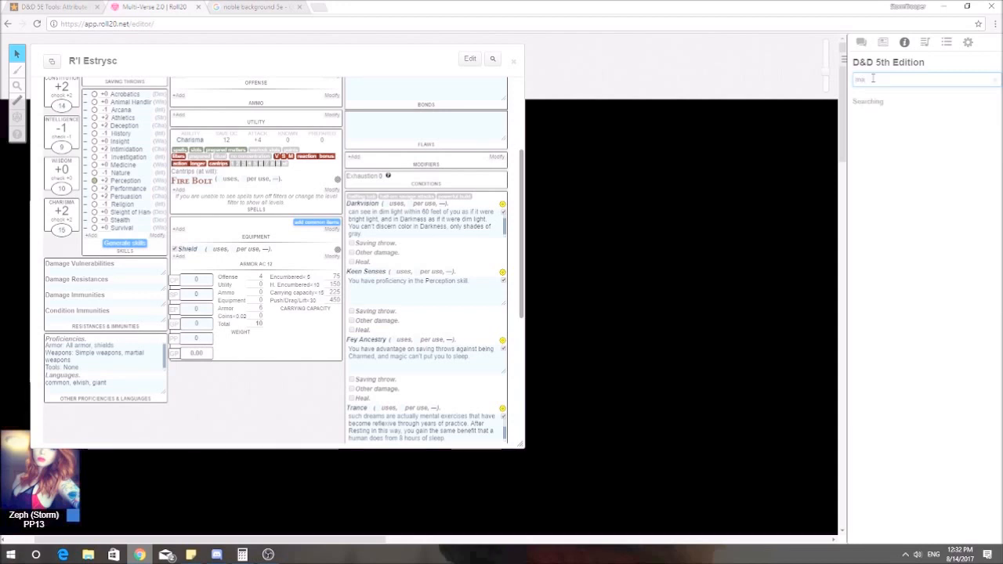
scroll(259, 174, "up", 3)
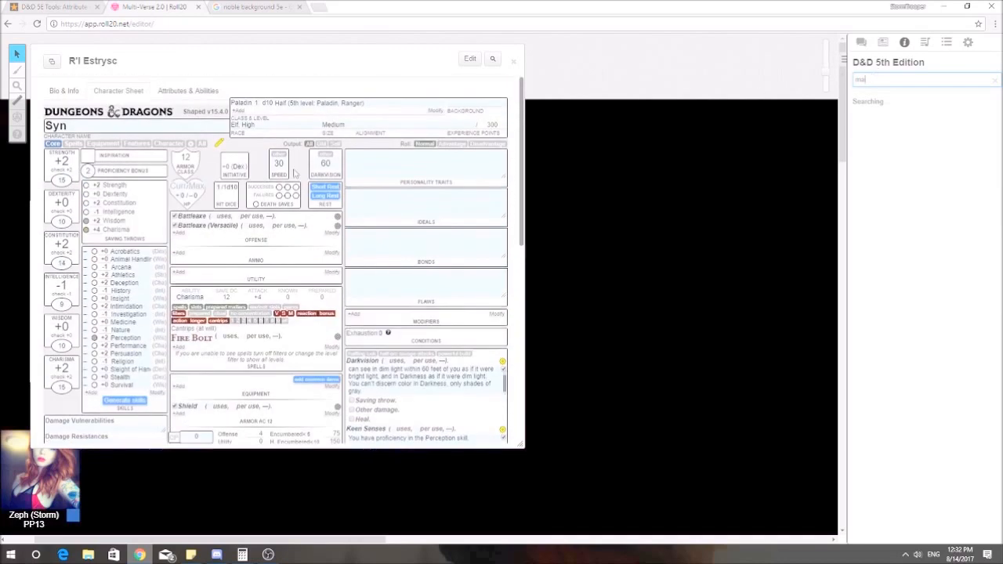
left_click(179, 233)
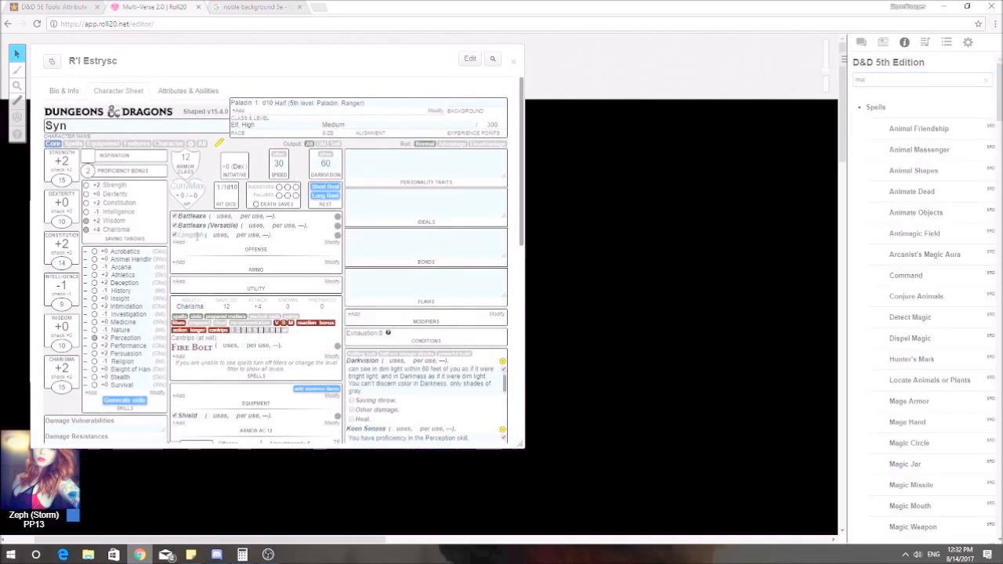
left_click(891, 81)
type("ce")
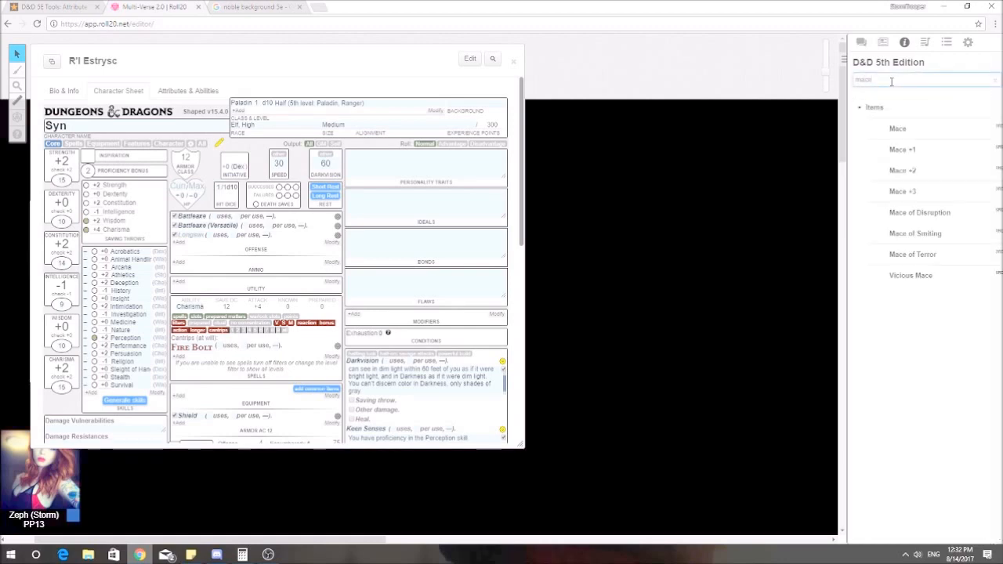
left_click_drag(895, 135, 499, 183)
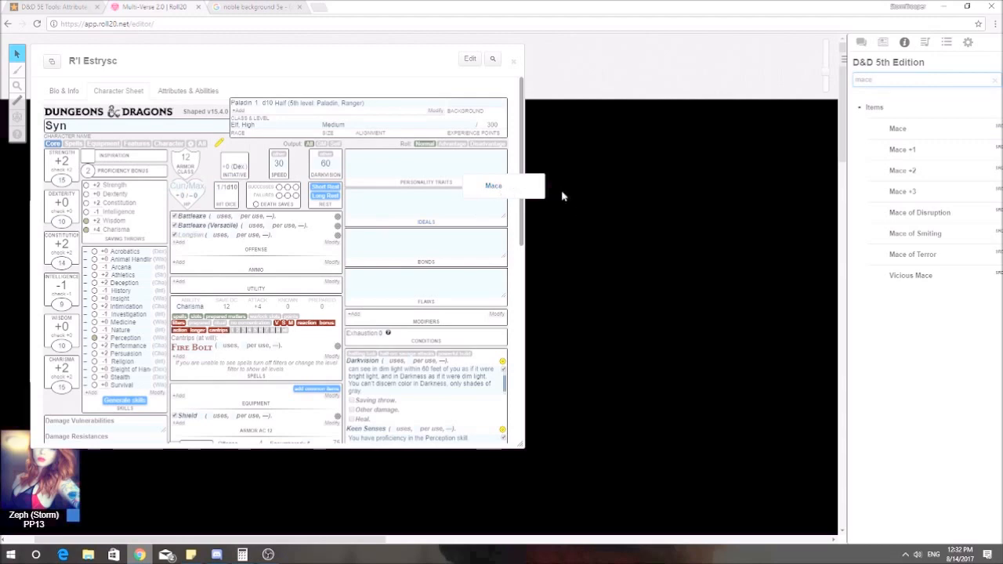
left_click(219, 143)
left_click(36, 23)
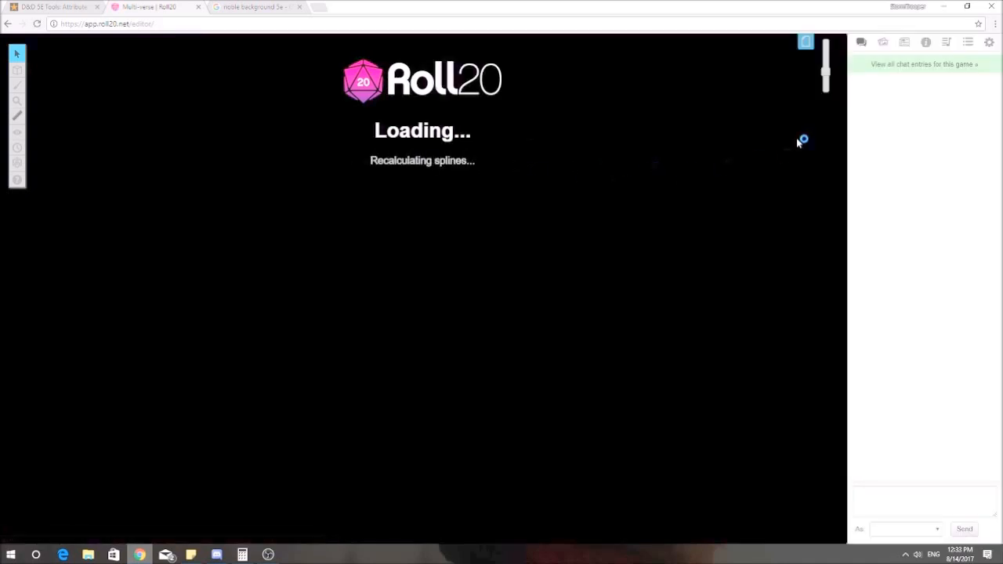
left_click(906, 45)
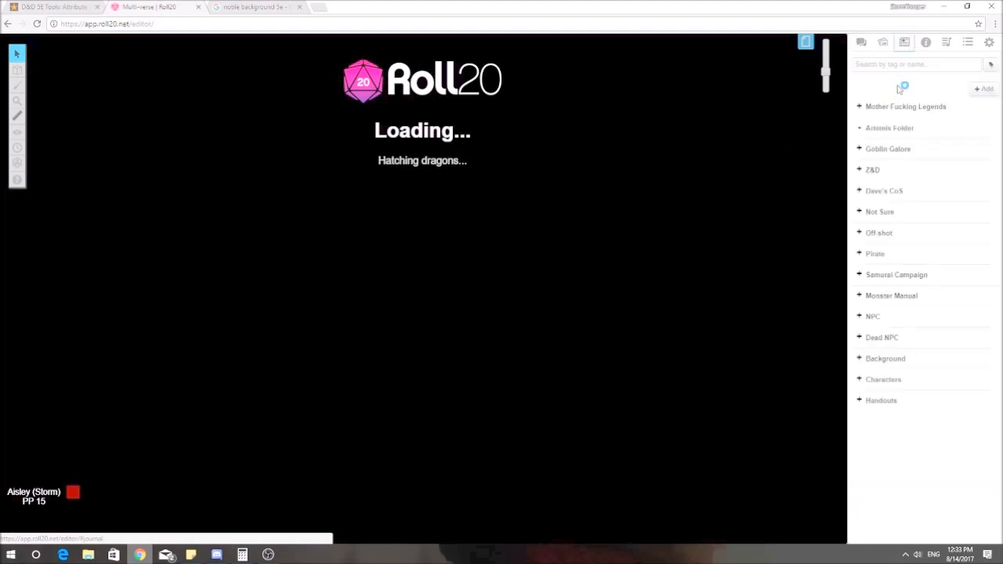
left_click(989, 44)
left_click(959, 66)
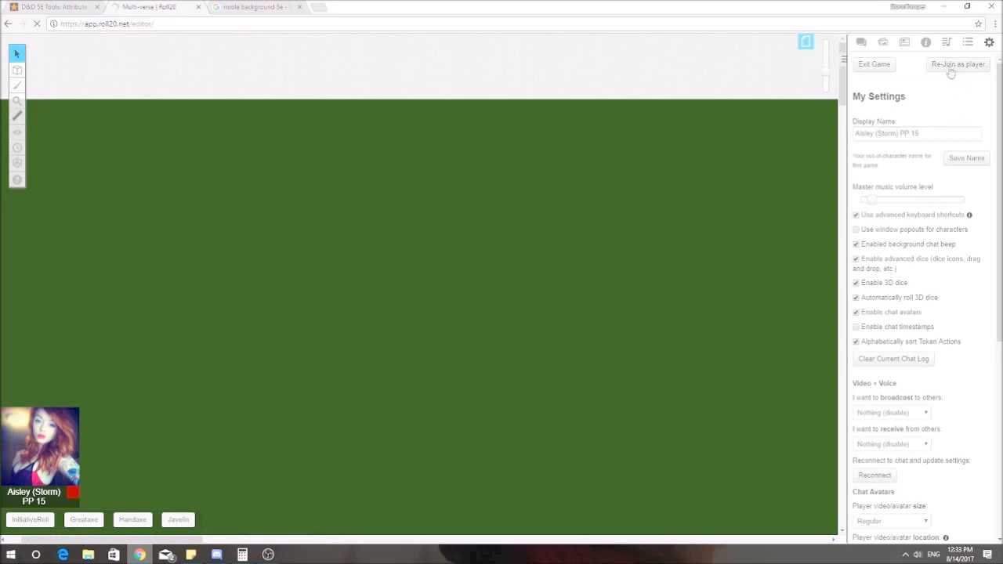
left_click(904, 45)
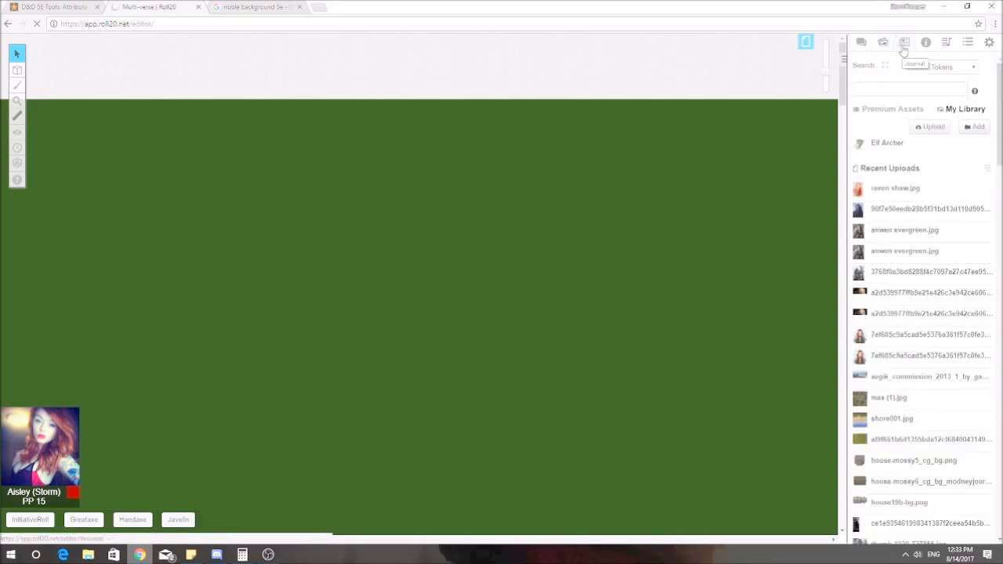
left_click(902, 48)
left_click(862, 44)
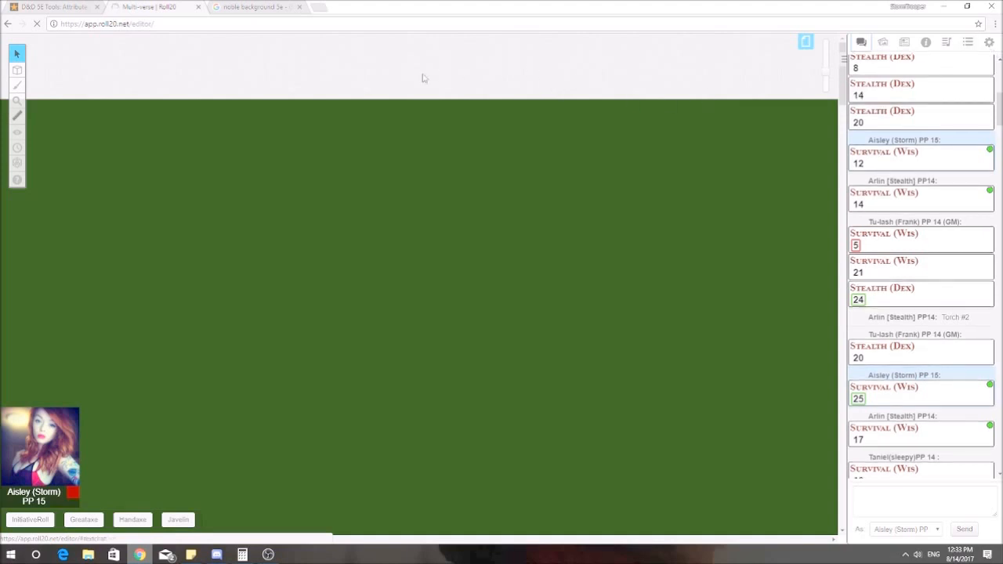
left_click(988, 42)
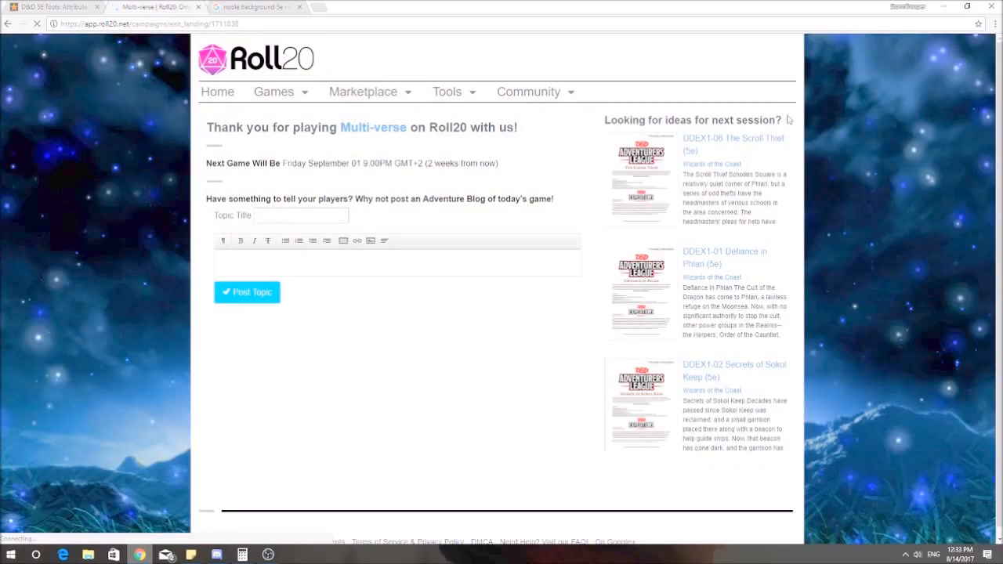
Launch the Multi-Verse 2.0 game from the list of games and rejoin it as a player.
mouse_move(296, 100)
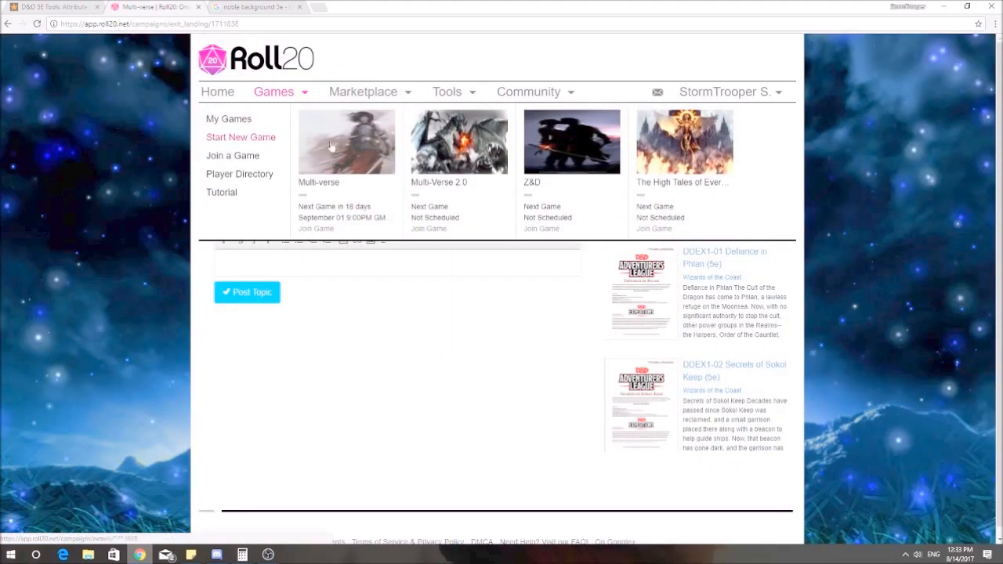
left_click(443, 182)
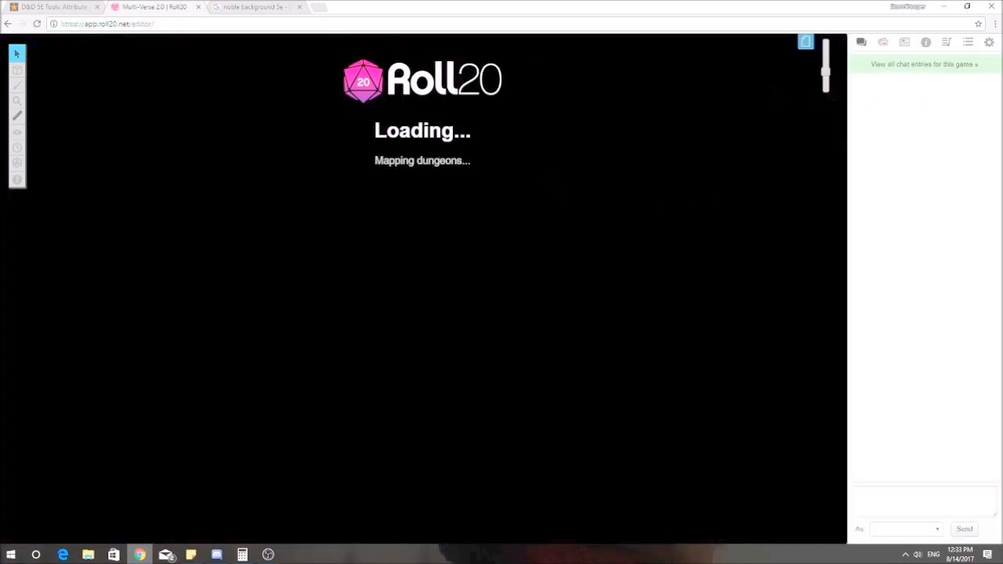
left_click(904, 42)
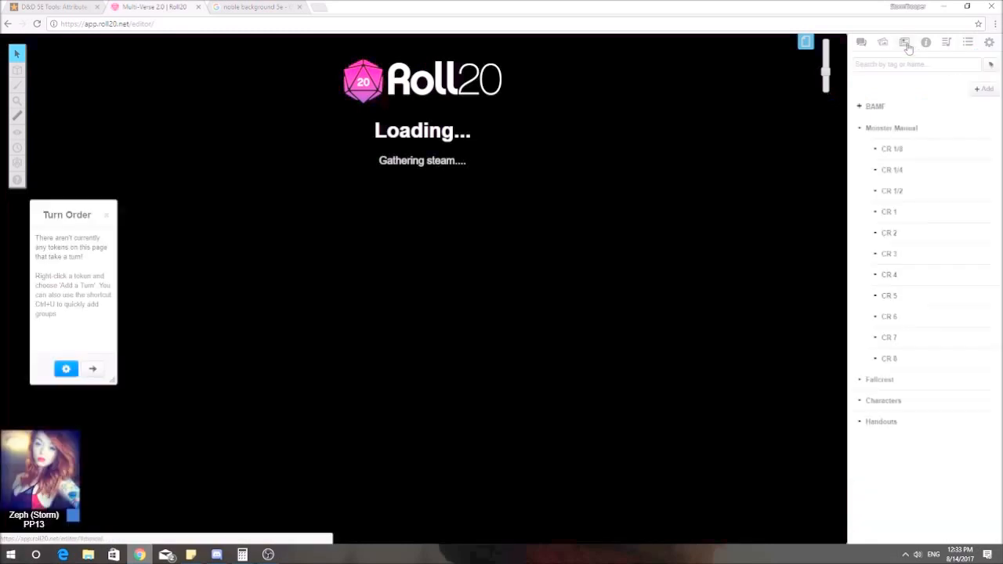
left_click(989, 42)
left_click(960, 67)
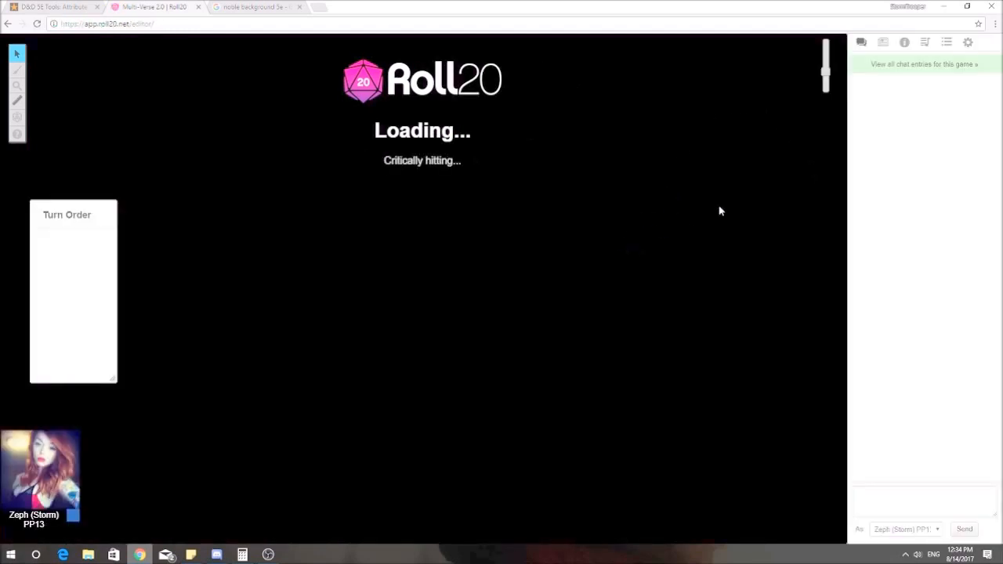
Open Syn's character sheet beside the D&D 5th Edition compendium and enlarge and reposition its window.
left_click(880, 45)
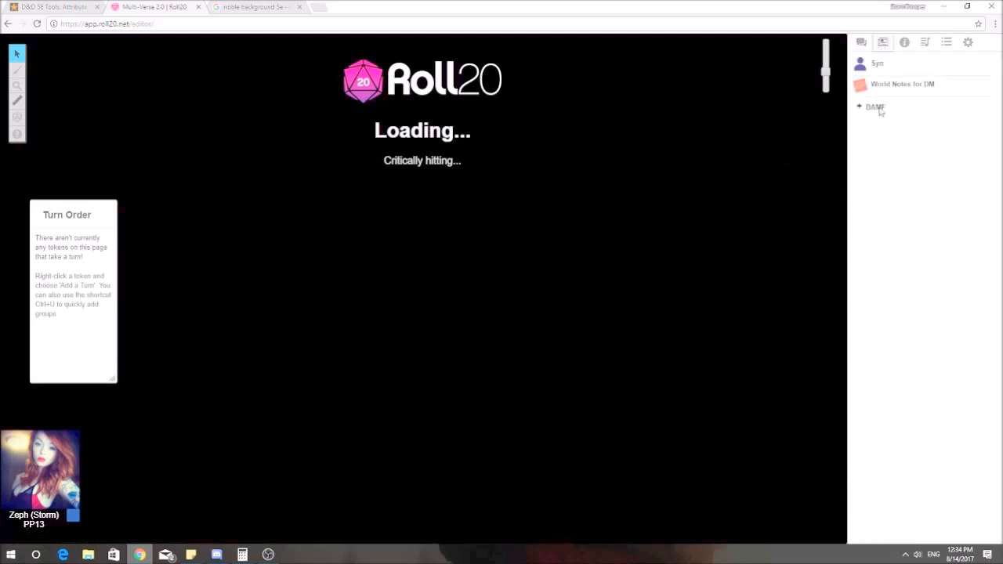
left_click(878, 65)
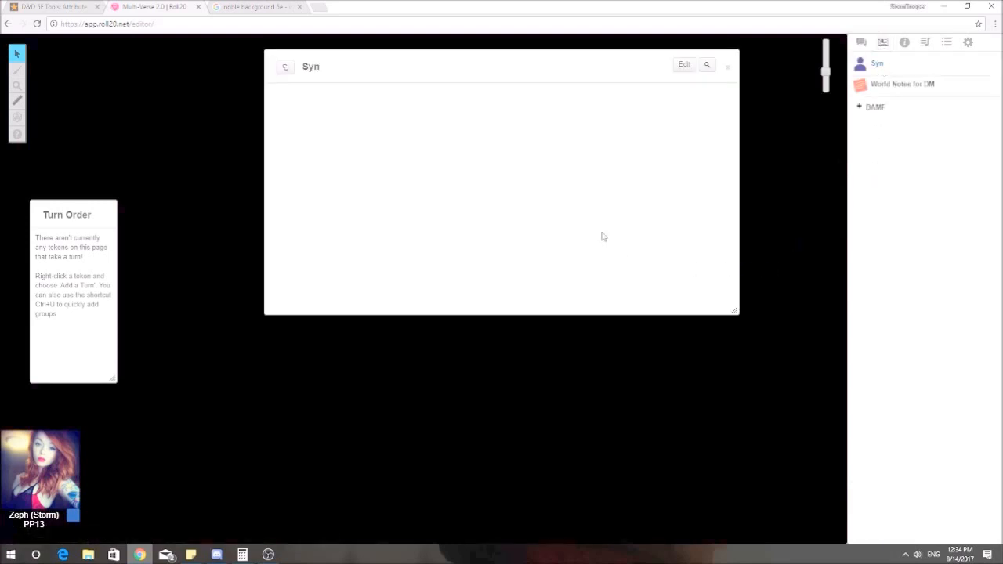
left_click_drag(419, 72, 250, 107)
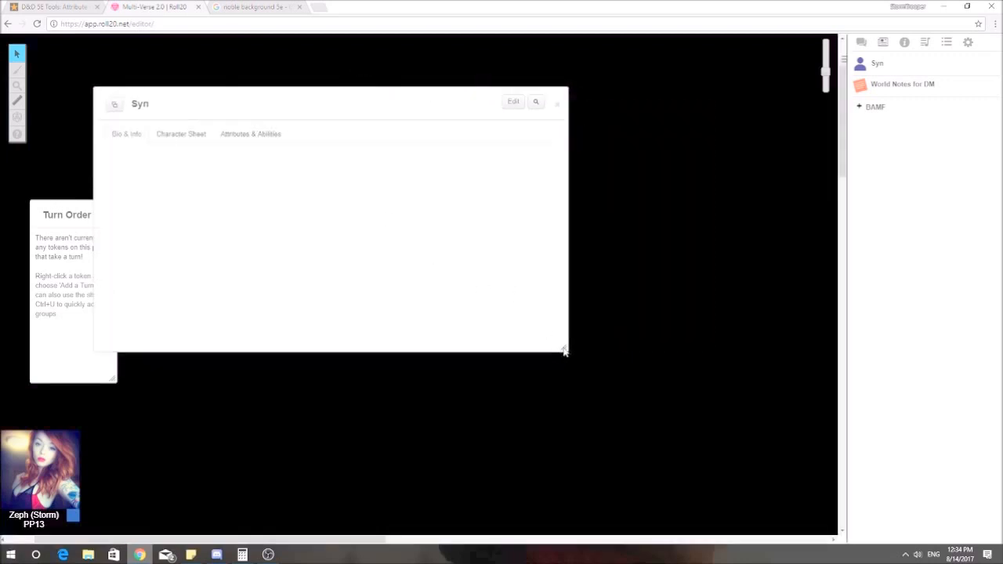
left_click(182, 134)
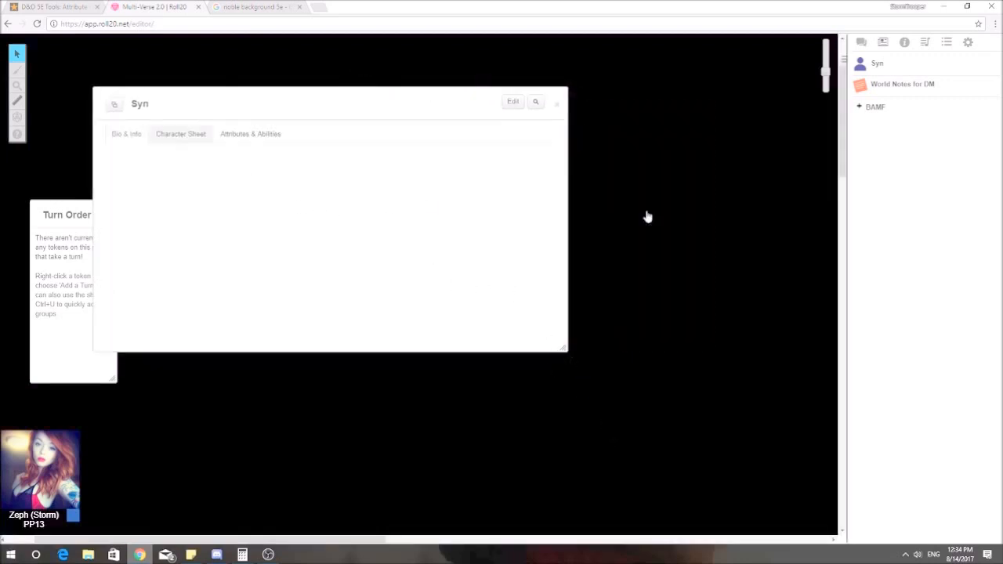
left_click(903, 44)
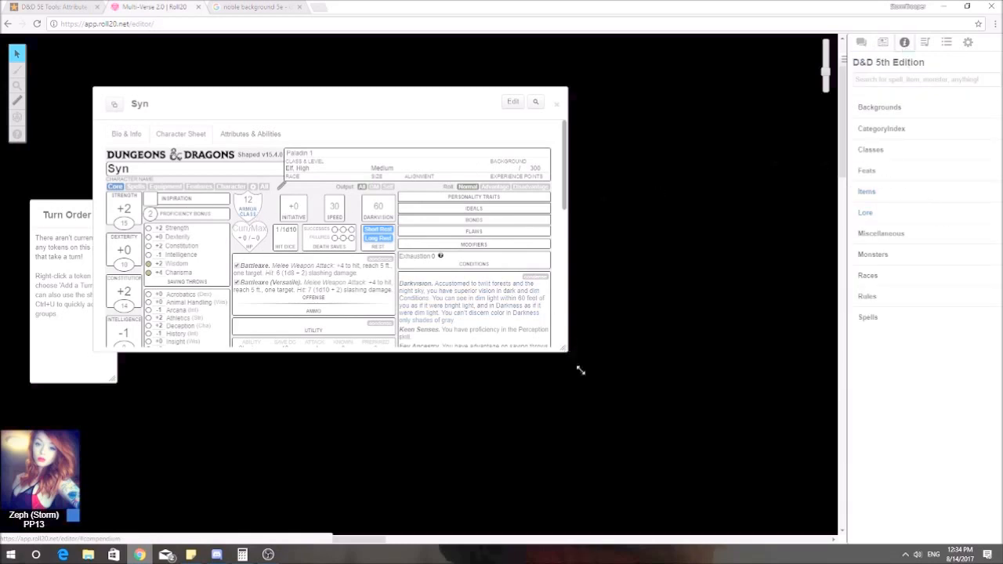
left_click_drag(580, 370, 657, 517)
left_click_drag(435, 109, 441, 57)
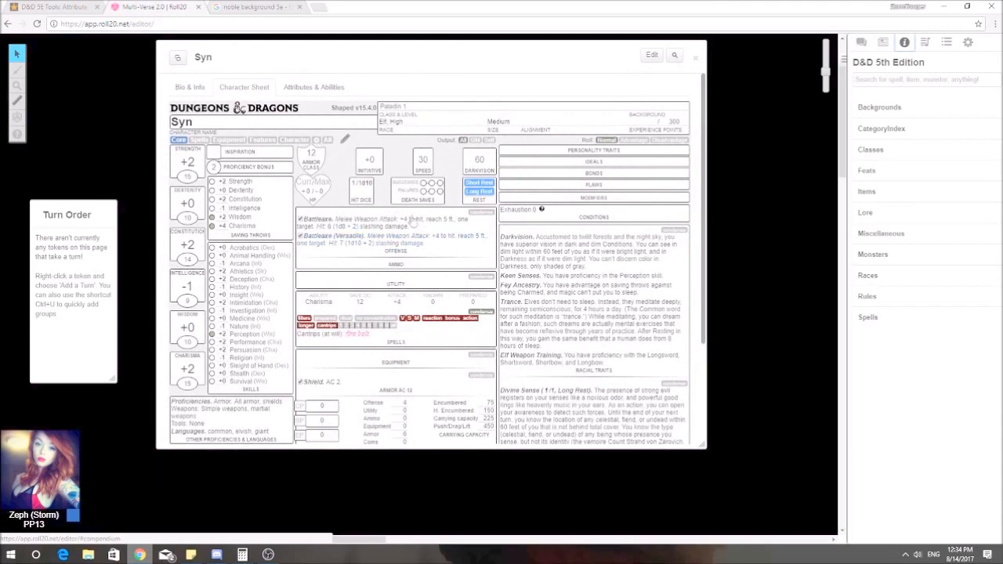
Search the compendium for "mace" and fill a new offense entry on the editable sheet with the Mace.
left_click(902, 80)
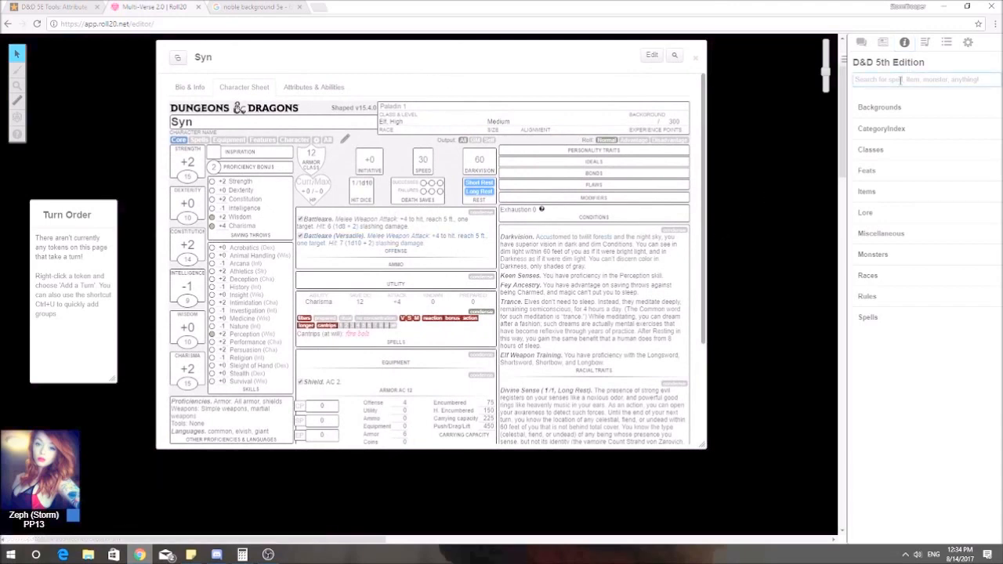
type("mace")
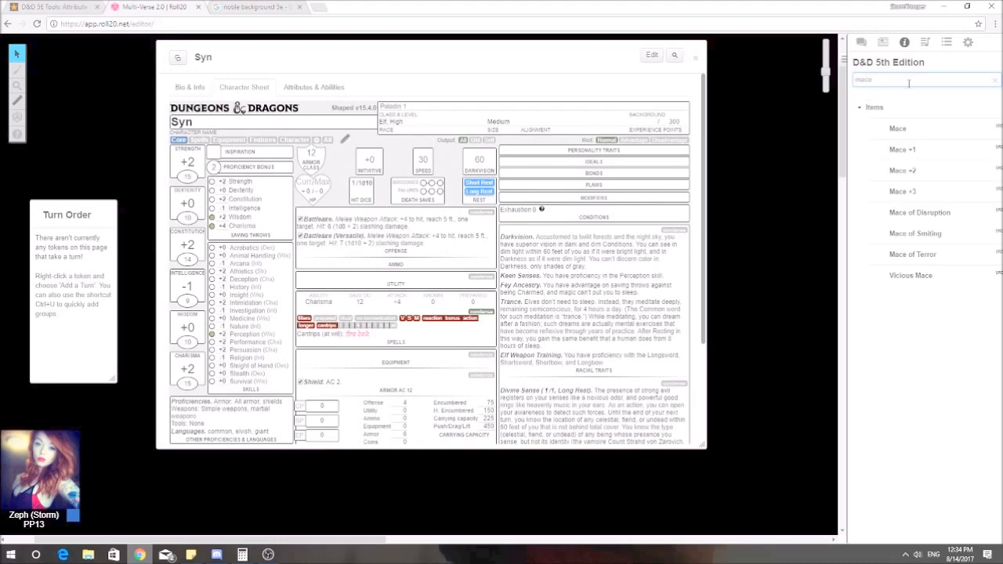
left_click(344, 141)
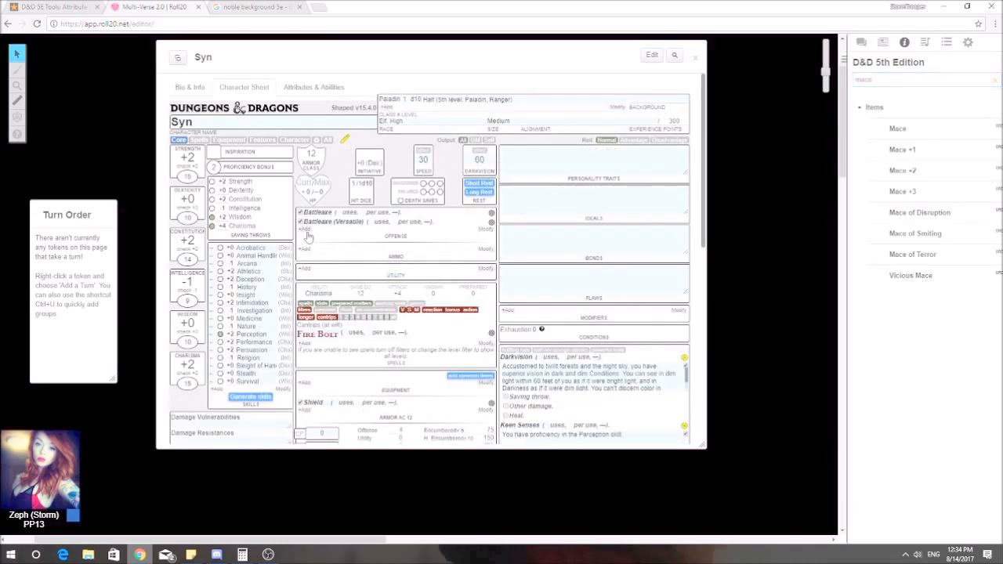
left_click_drag(905, 130, 333, 246)
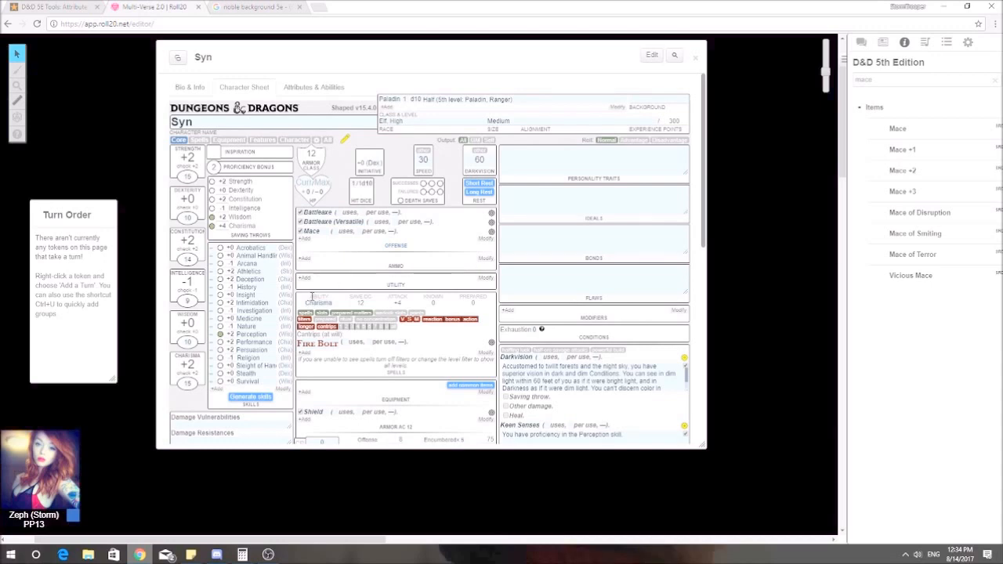
Add an empty equipment entry and fill it with the Explorer's Pack from a compendium search for "expl".
scroll(321, 251, "down", 3)
left_click(304, 235)
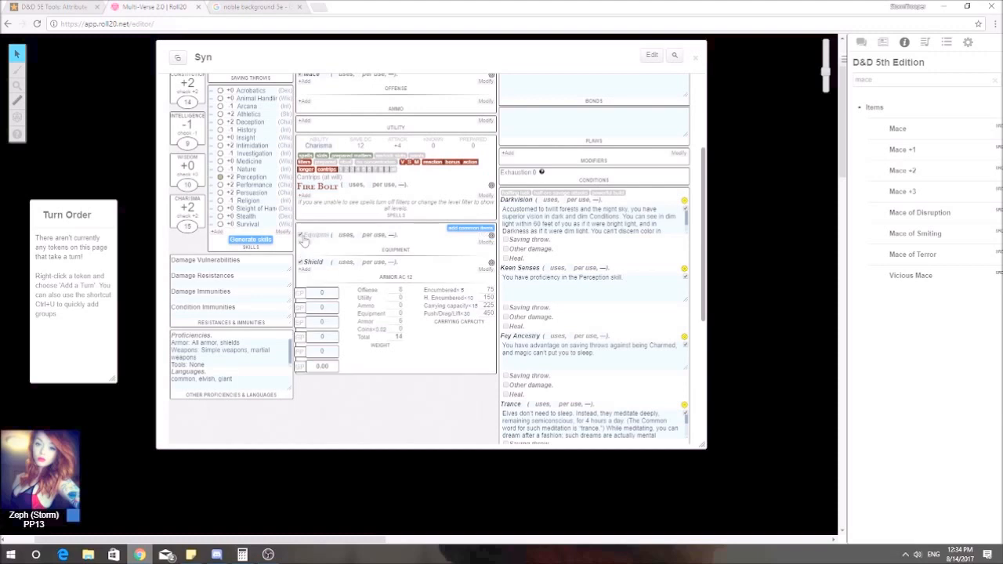
left_click_drag(878, 84, 844, 83)
key("BackSpace")
type("shp")
type("l")
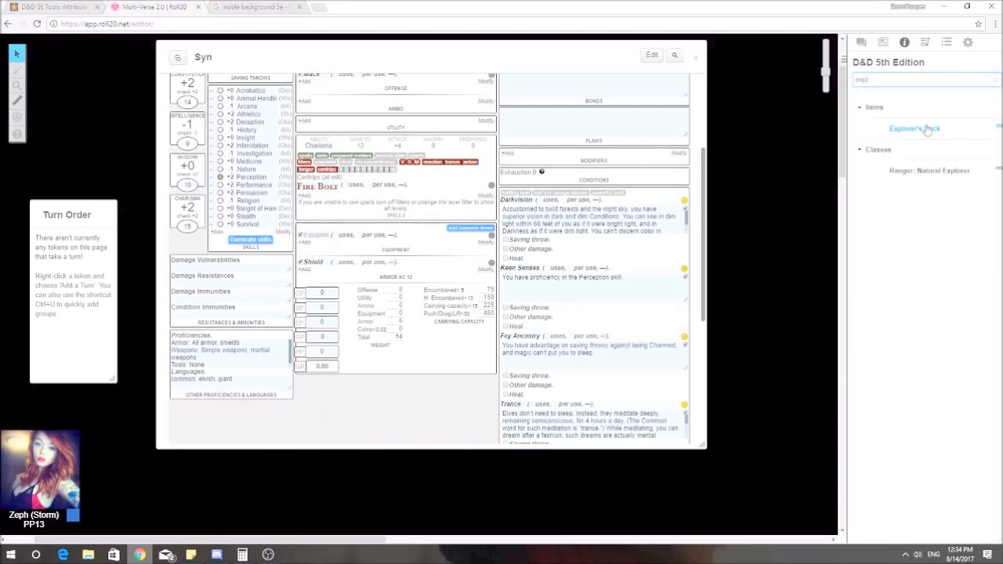
left_click_drag(914, 138, 336, 233)
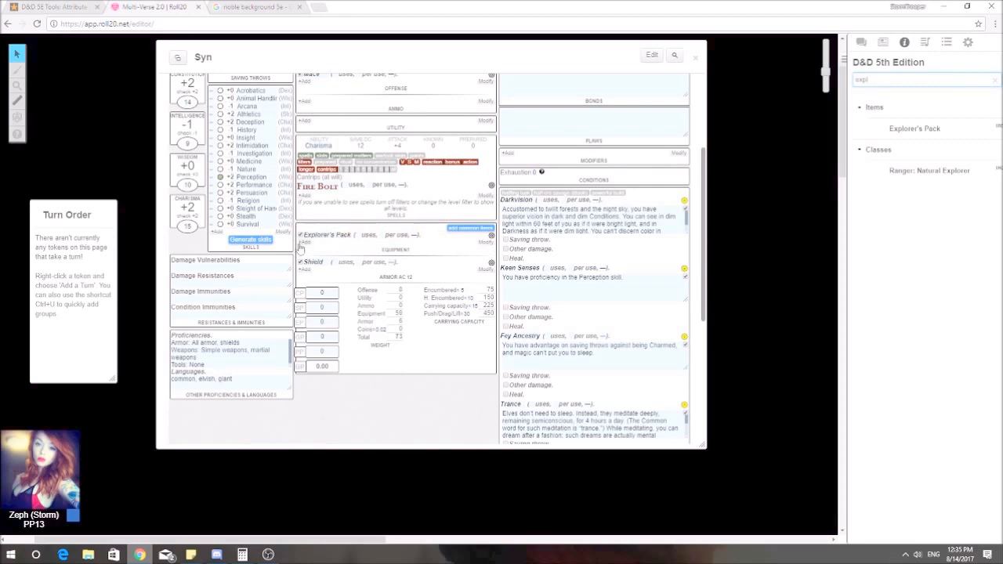
Expand the Explorer's Pack entry, review the list of items it includes, and collapse it again.
left_click(491, 236)
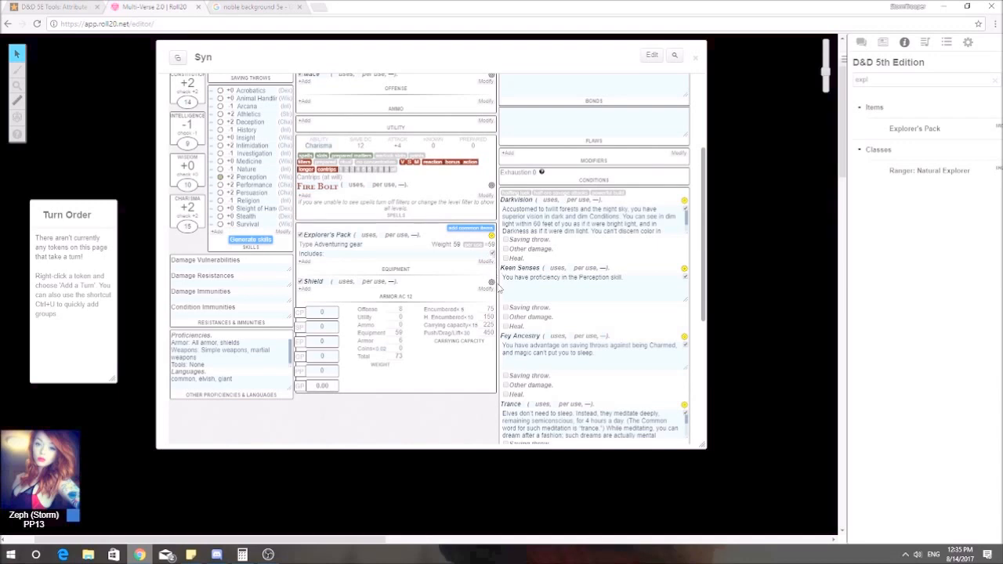
left_click(493, 255)
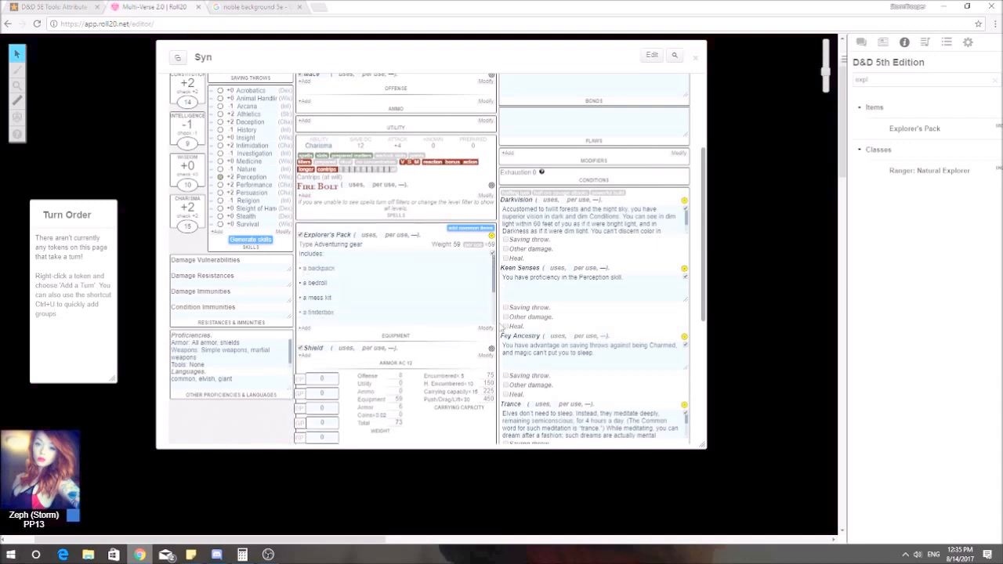
scroll(336, 294, "down", 2)
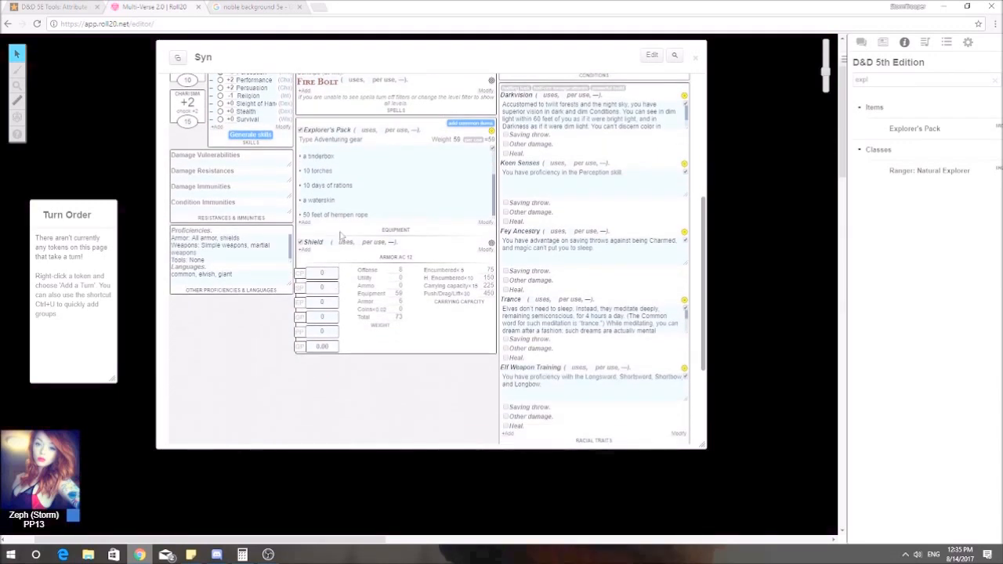
scroll(329, 212, "up", 2)
scroll(337, 245, "down", 1)
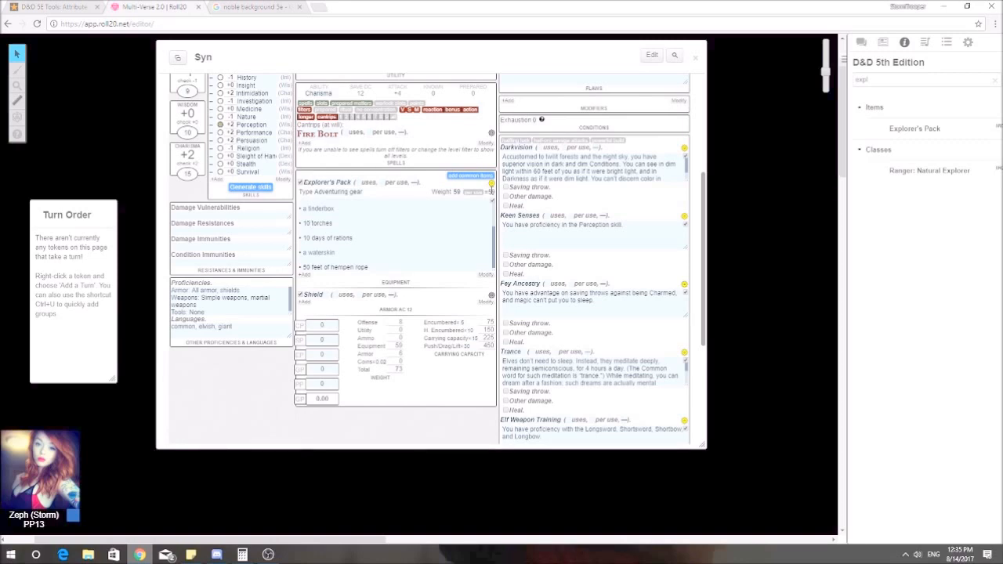
left_click(491, 193)
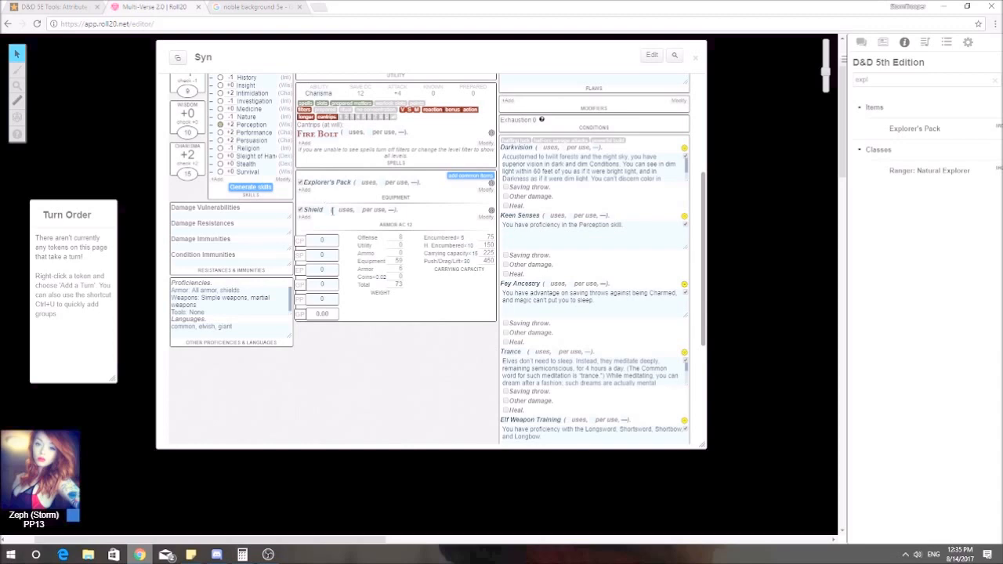
Add another equipment entry, search the compendium for "holy", and name the entry "Holy Symbol" by hand.
scroll(331, 210, "down", 1)
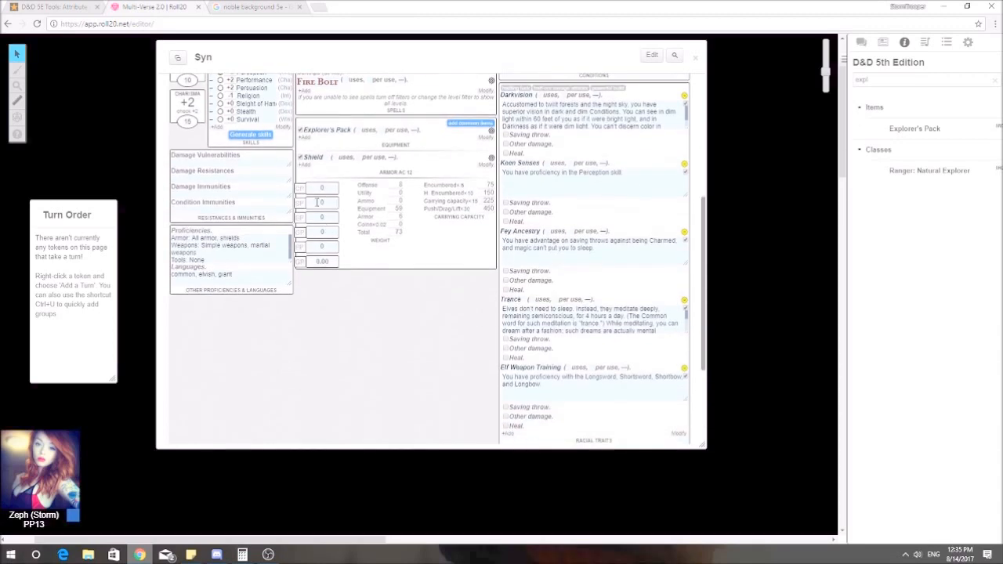
scroll(315, 205, "up", 1)
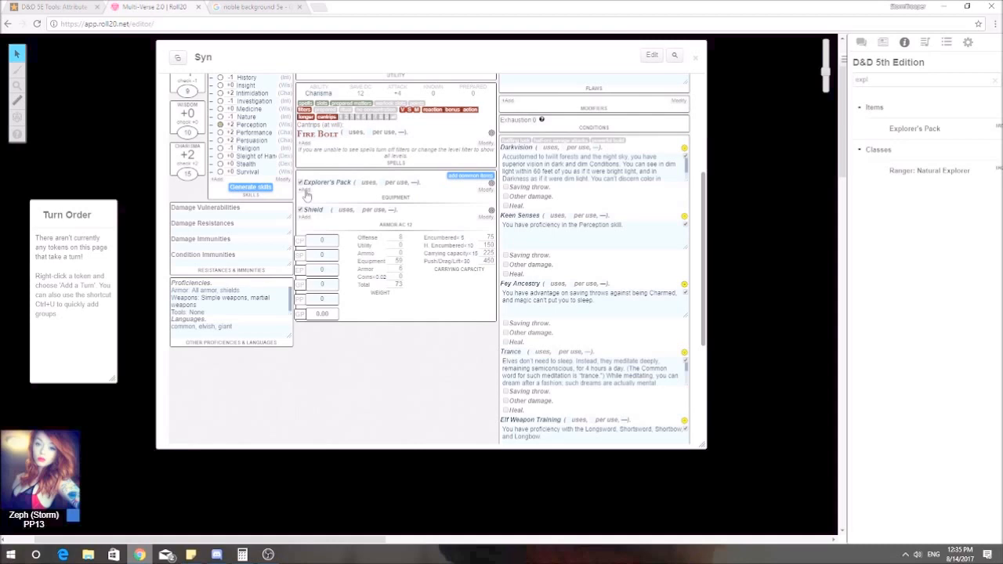
left_click(304, 190)
left_click(920, 81)
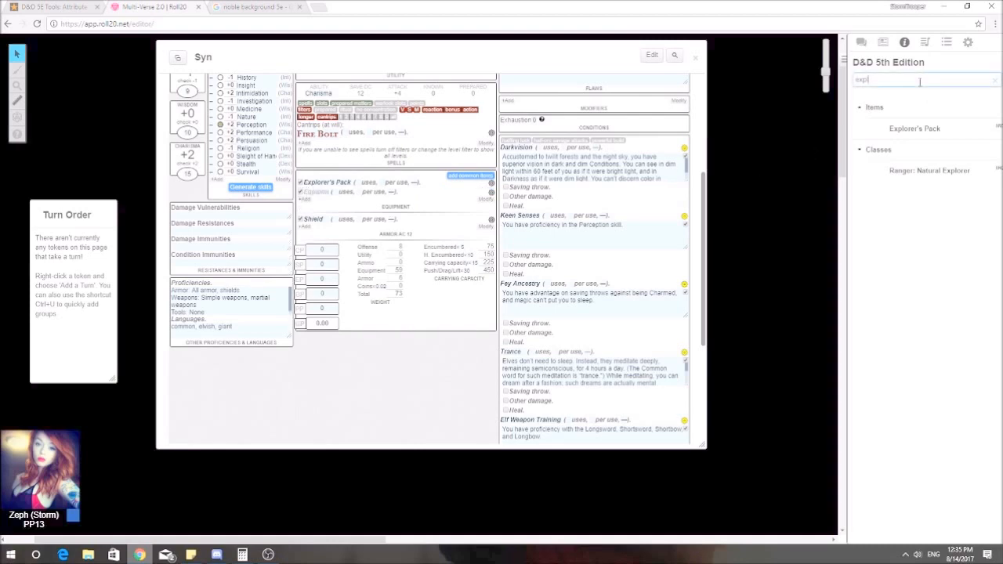
key("BackSpace")
key("BackSpace")
key("BackSpace")
key("BackSpace")
type("holy")
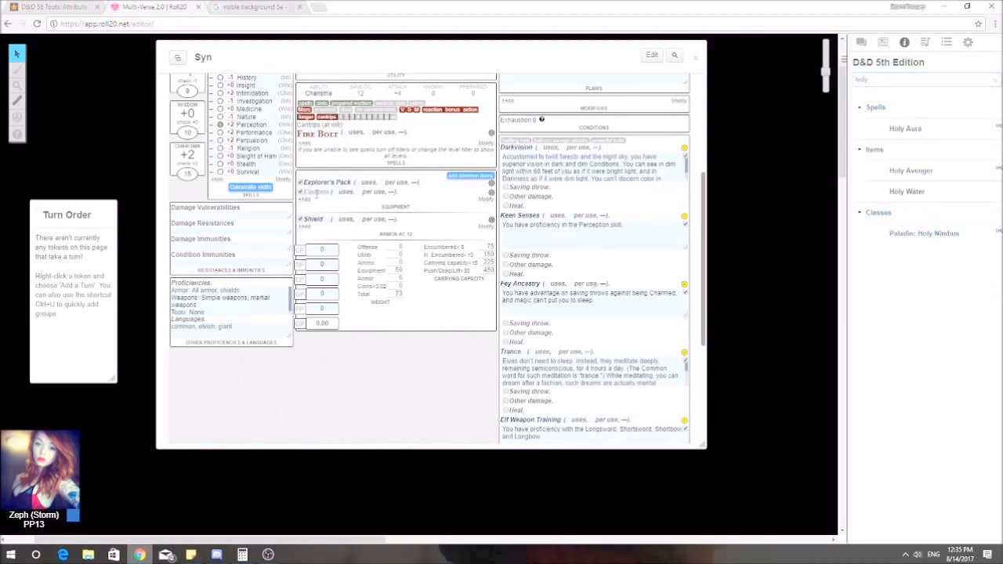
left_click(317, 192)
type("Holy Symbol")
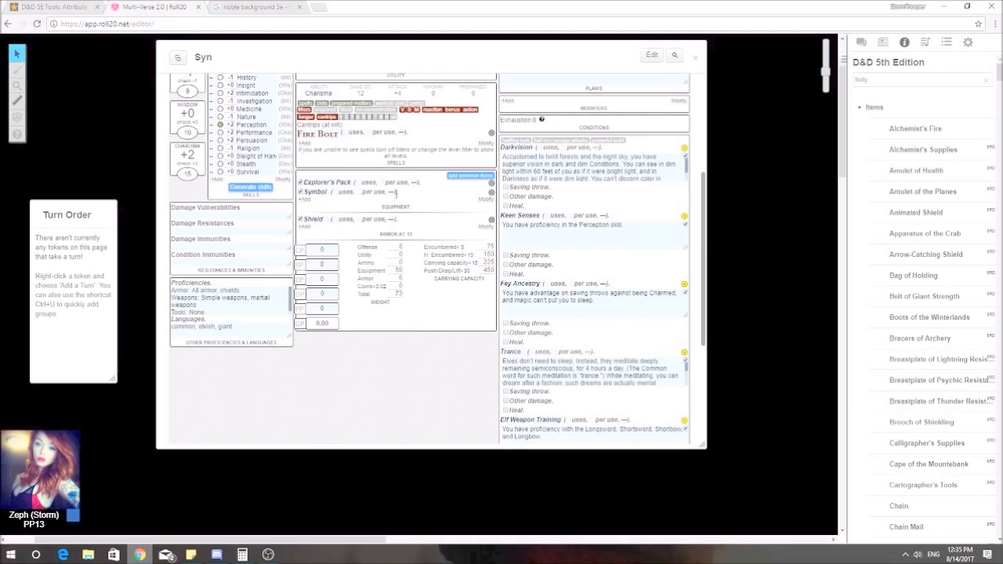
Describe the Holy Symbol as "Paladin's shield" in its content details and collapse the entry.
left_click(491, 192)
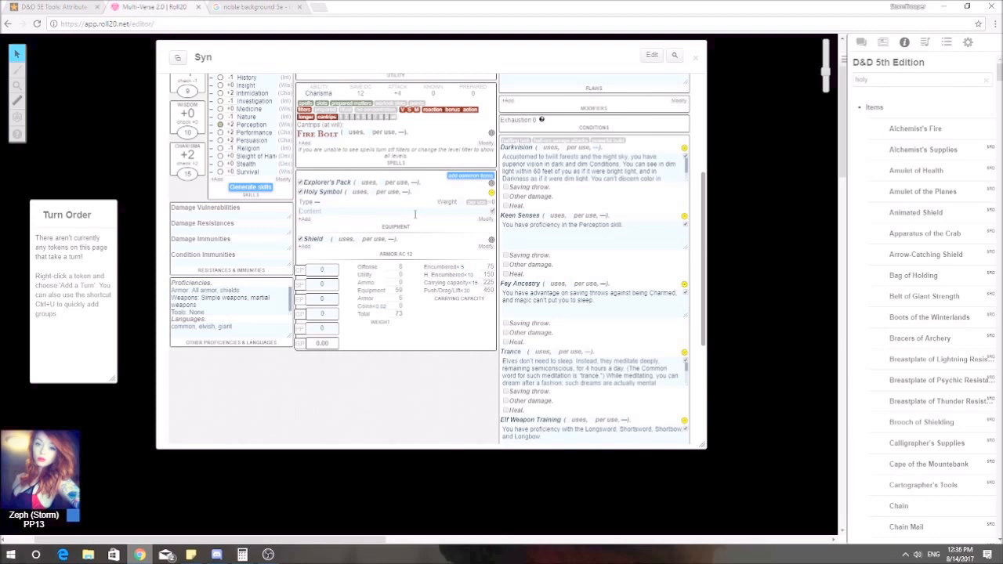
type("Paladin's shield")
left_click(491, 193)
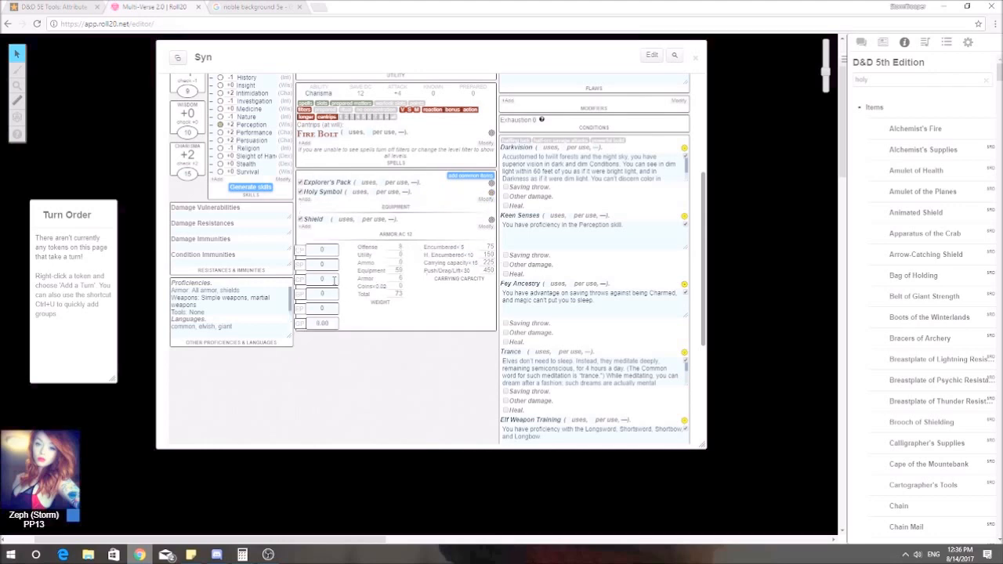
Add an armor entry and fill it with Chain Mail from a compendium search for "chain".
left_click(306, 226)
double_click(907, 80)
key("BackSpace")
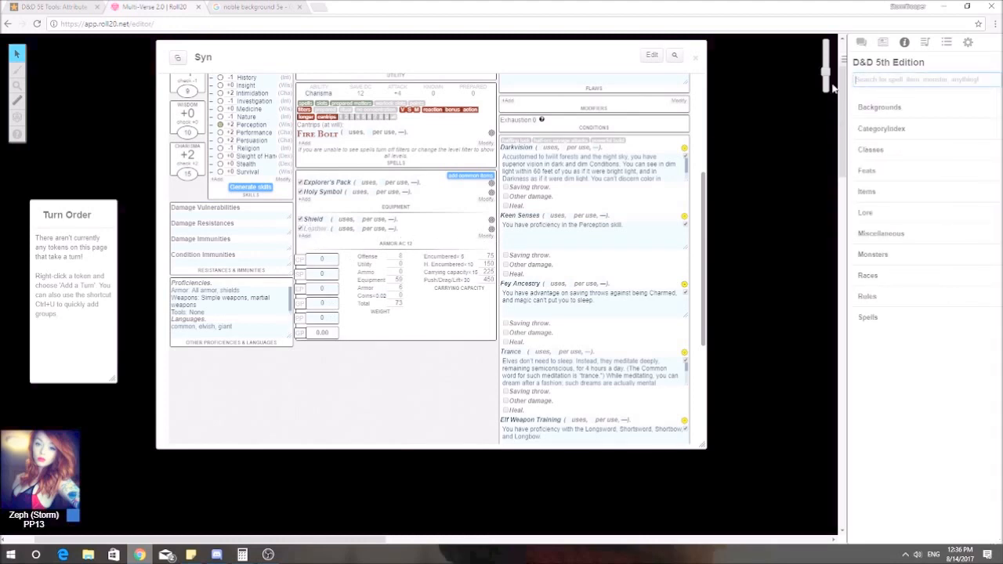
type("chain")
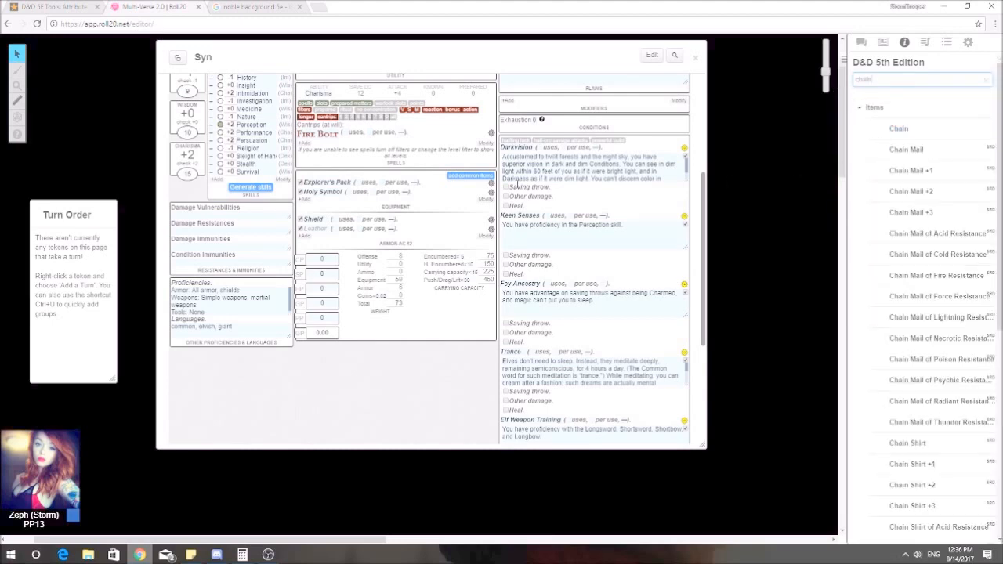
left_click_drag(912, 151, 326, 228)
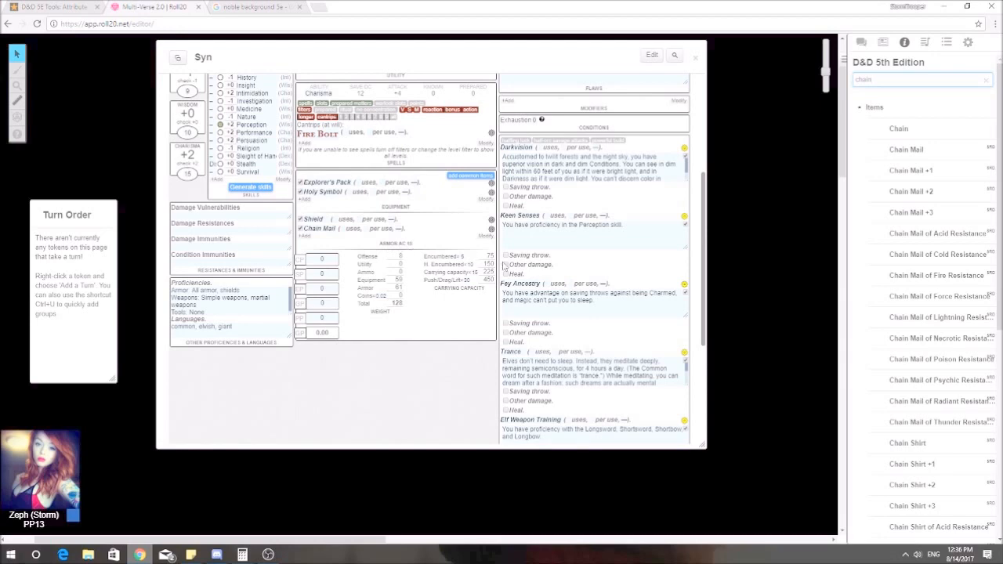
Set the character's current and maximum hit points to 12.
scroll(452, 342, "up", 3)
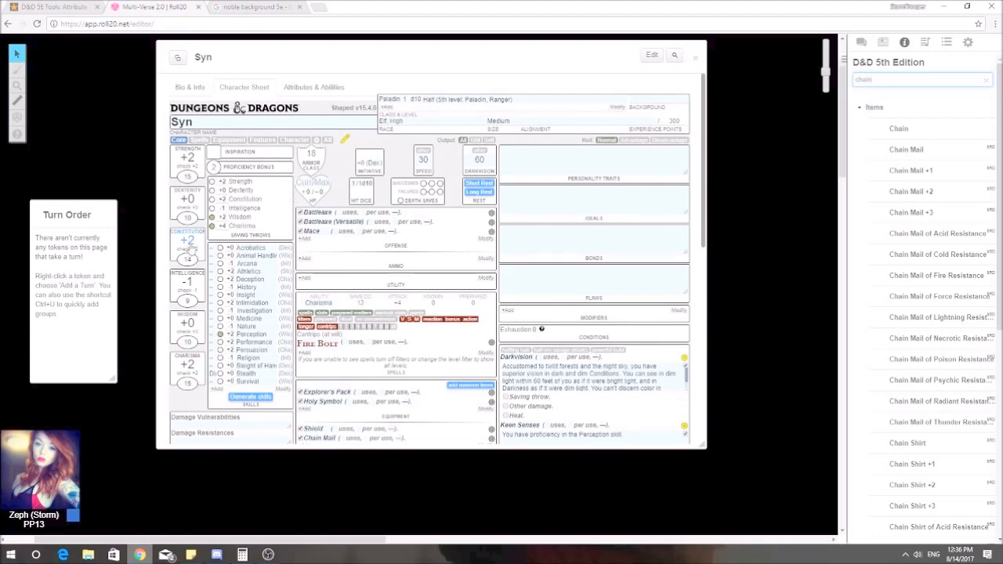
left_click(305, 182)
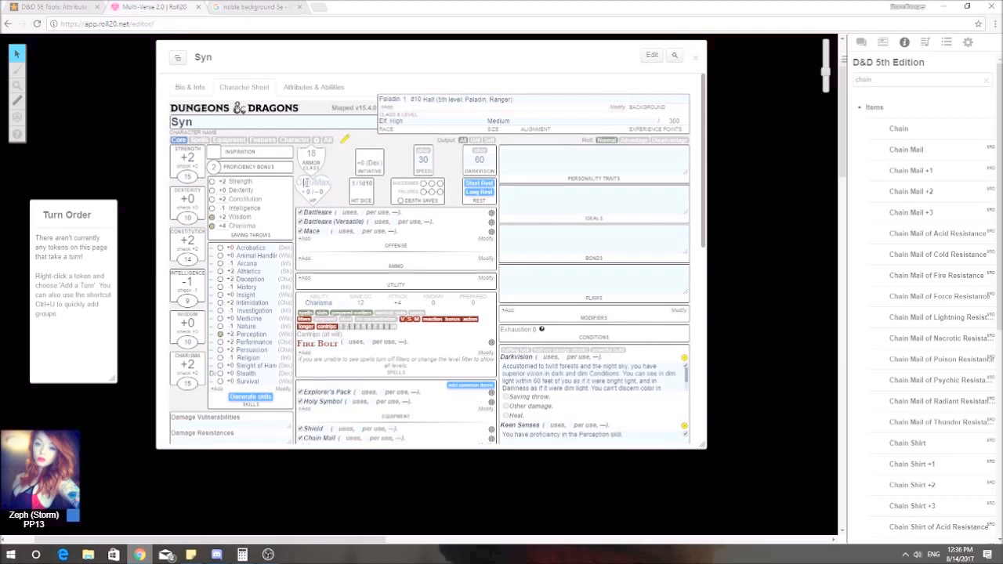
type("12")
Enter Noble as the character's background.
scroll(595, 226, "down", 5)
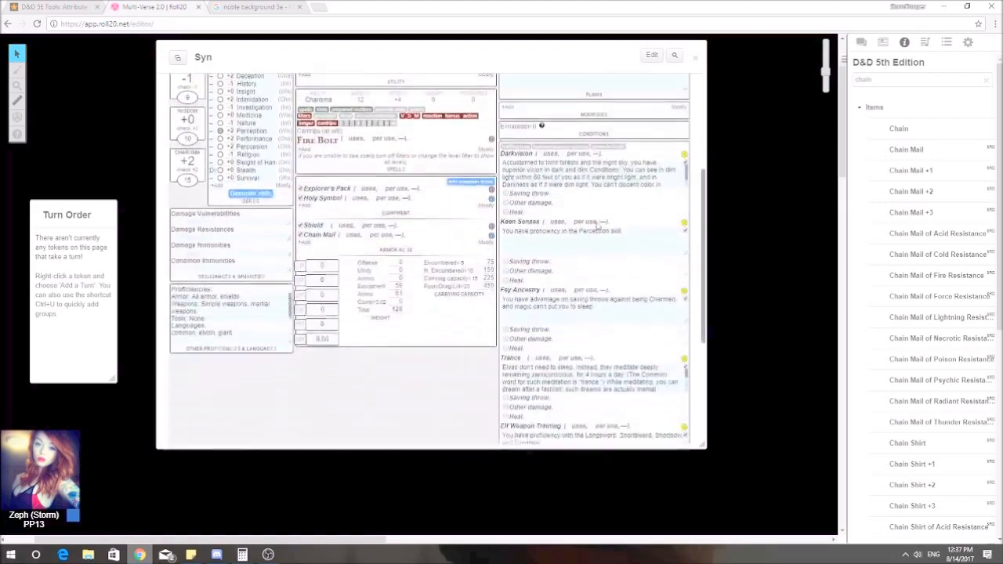
scroll(636, 157, "up", 5)
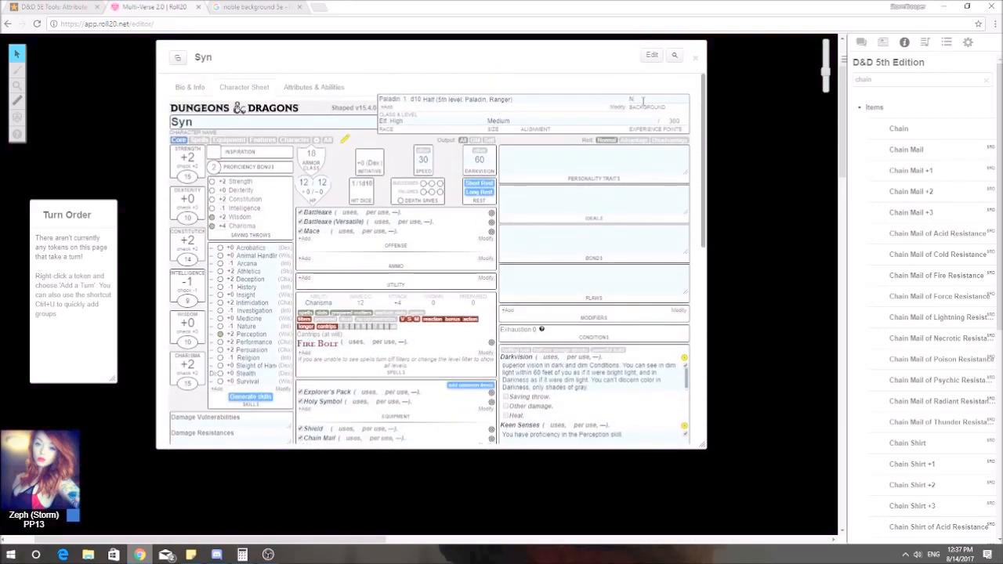
type("ble")
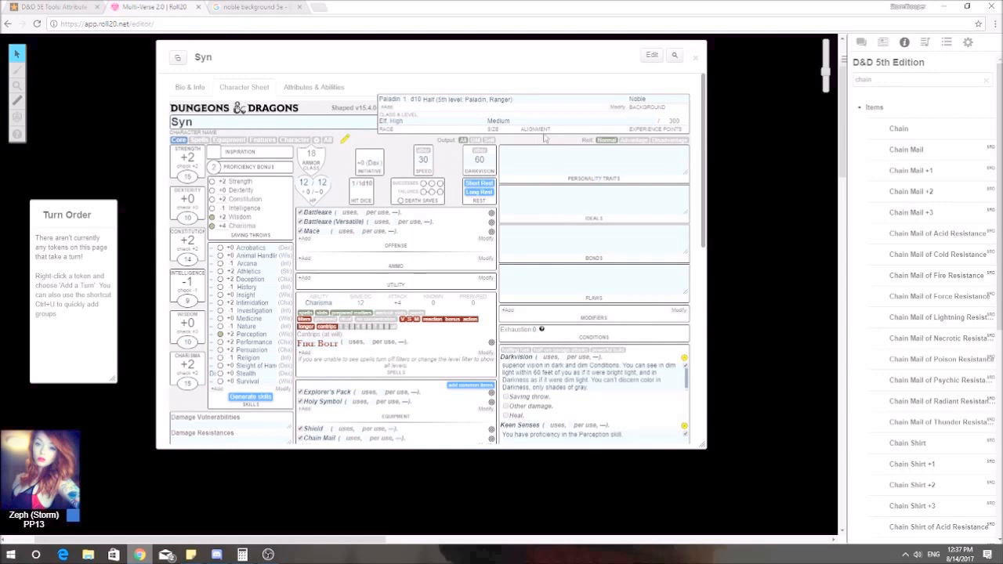
Open the D&D 5th Edition Wiki page on the Noble background from the Google results for "noble background 5e".
left_click(259, 10)
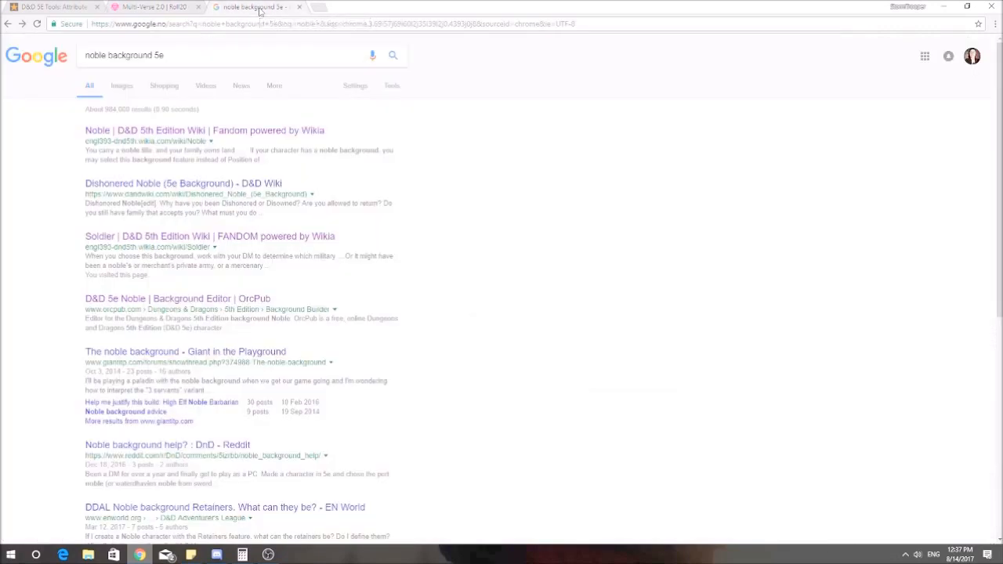
left_click(179, 131)
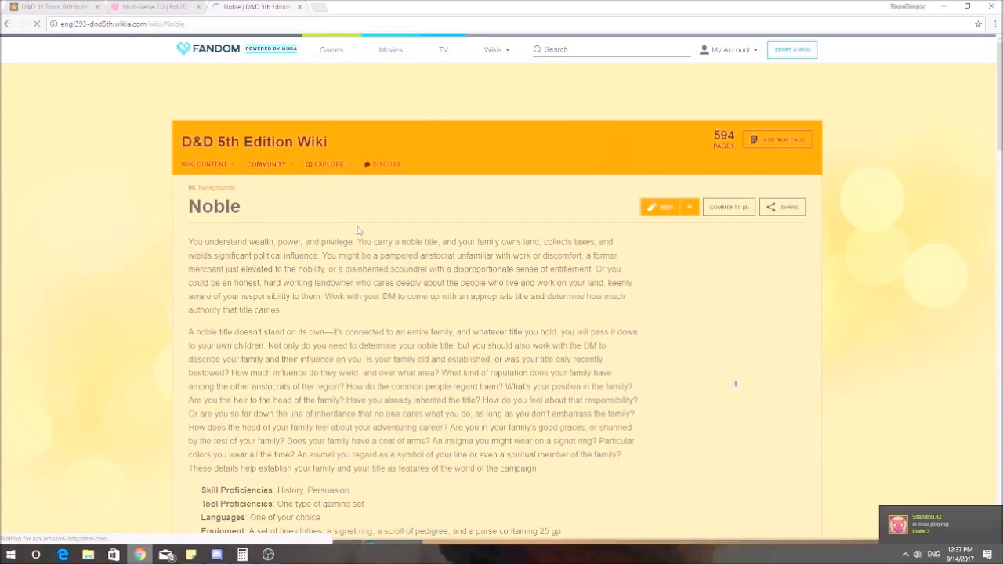
Check the Noble background's skill proficiencies on the wiki page and mark History and Persuasion as proficient on the Roll20 sheet.
scroll(359, 230, "down", 3)
scroll(360, 230, "down", 10)
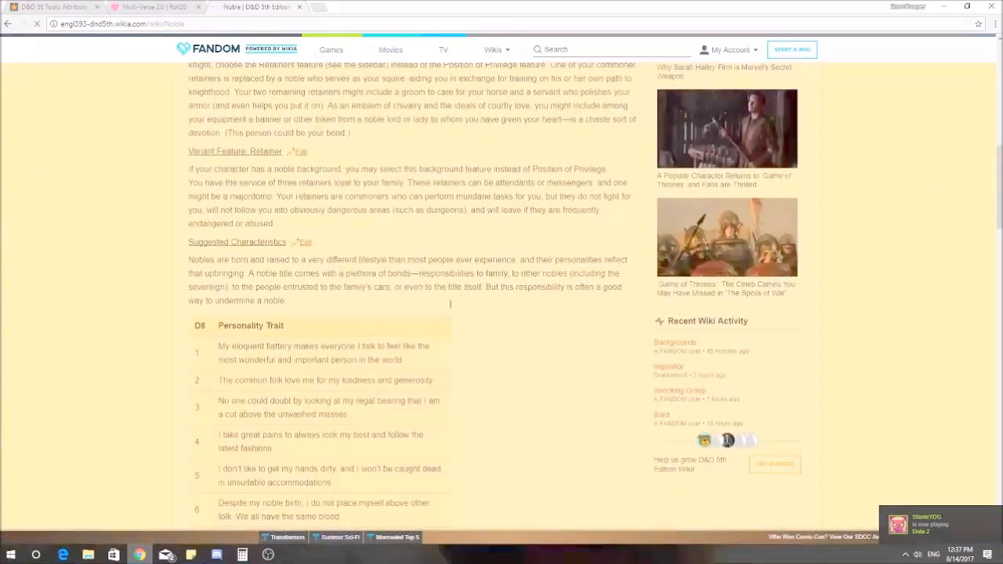
scroll(382, 314, "up", 7)
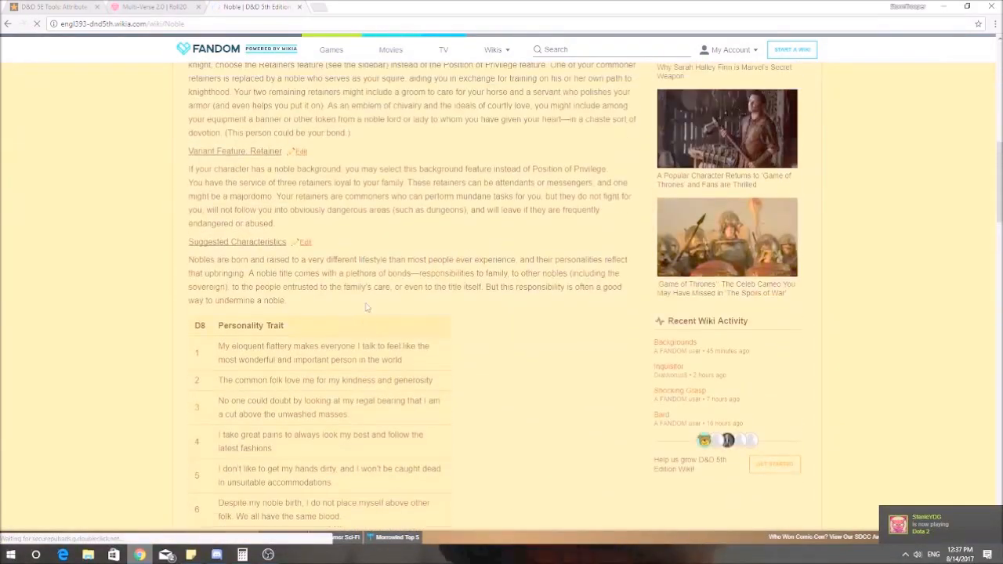
scroll(366, 307, "up", 4)
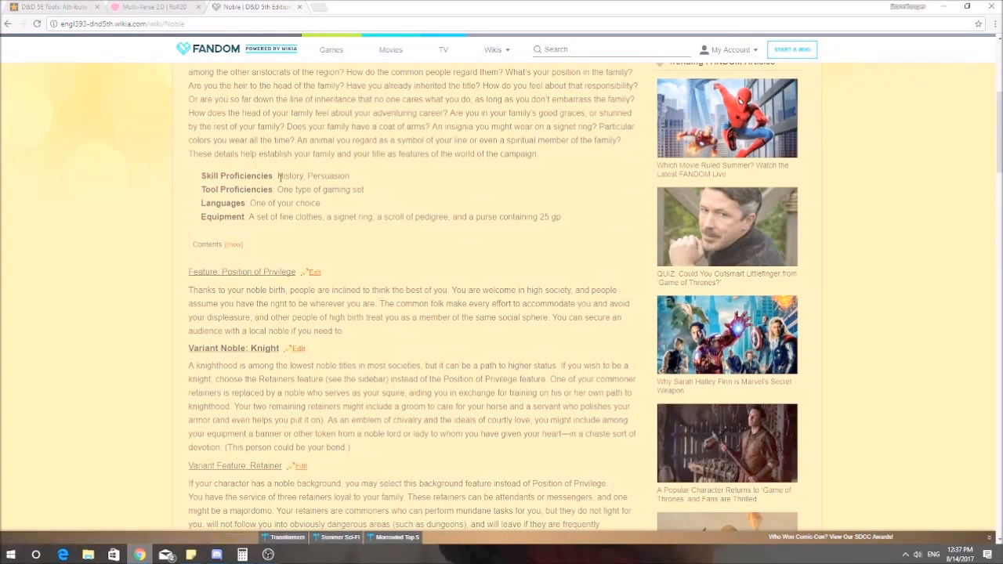
scroll(252, 176, "up", 2)
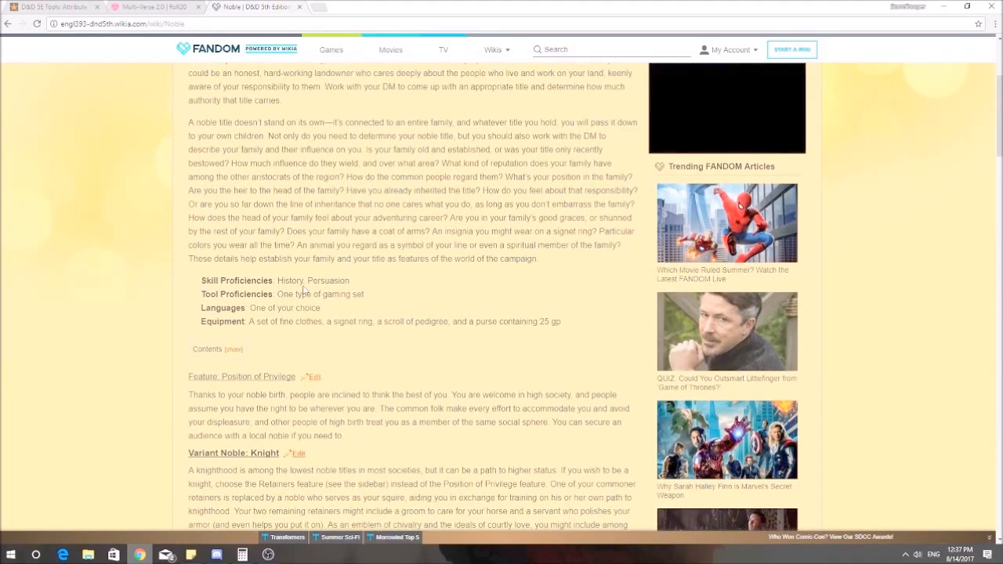
left_click(151, 8)
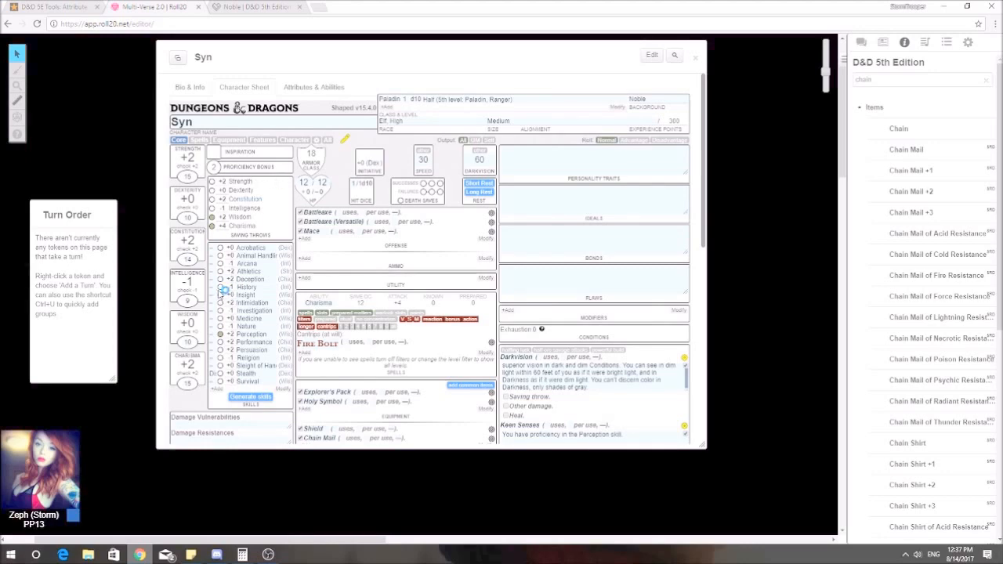
left_click(220, 287)
Recheck the Noble proficiencies on the wiki, and mark Athletics and Insight as proficient on the Roll20 character sheet.
left_click(253, 8)
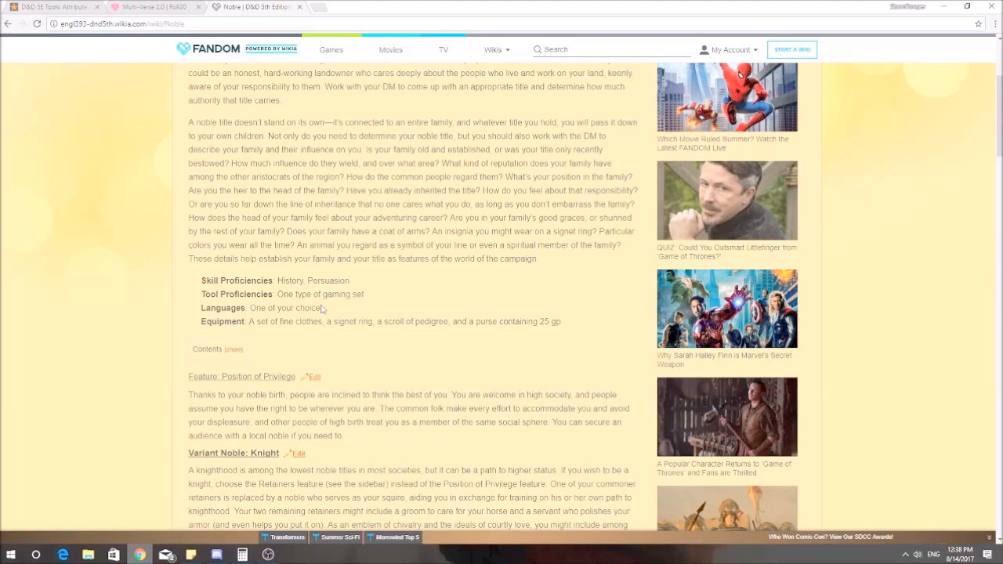
key("ctrl+shift+Tab")
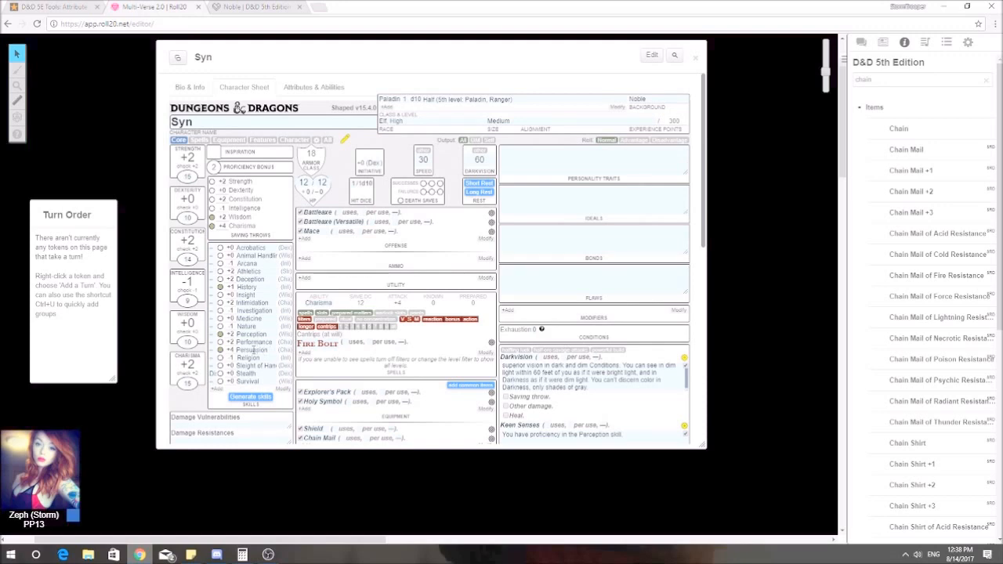
left_click(222, 273)
left_click(220, 295)
Following the wiki's Noble entry, replace the sheet's Tools proficiency with "Card gaming set," and add Dwarf to the languages.
left_click(265, 10)
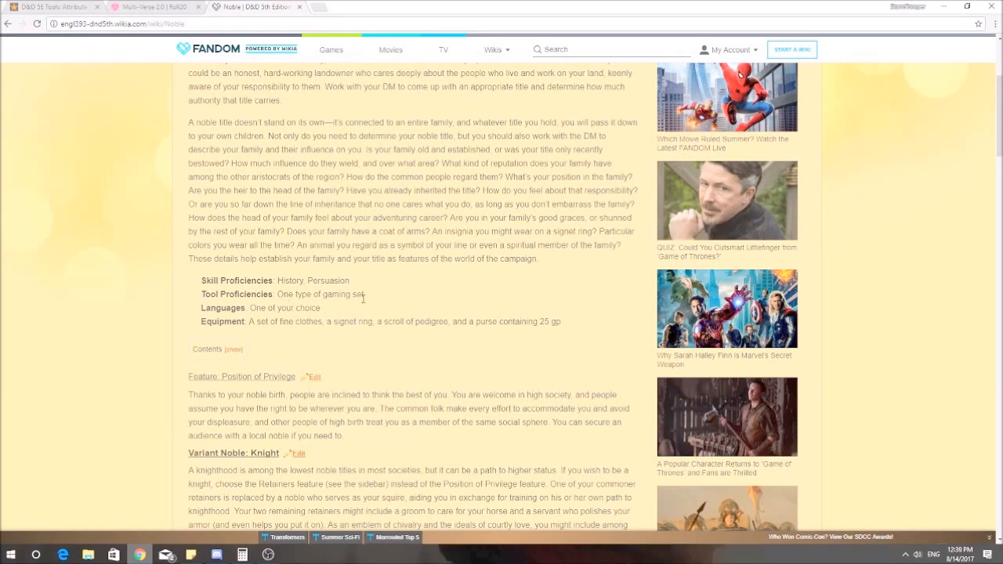
left_click(171, 6)
scroll(227, 366, "down", 1)
scroll(226, 365, "down", 4)
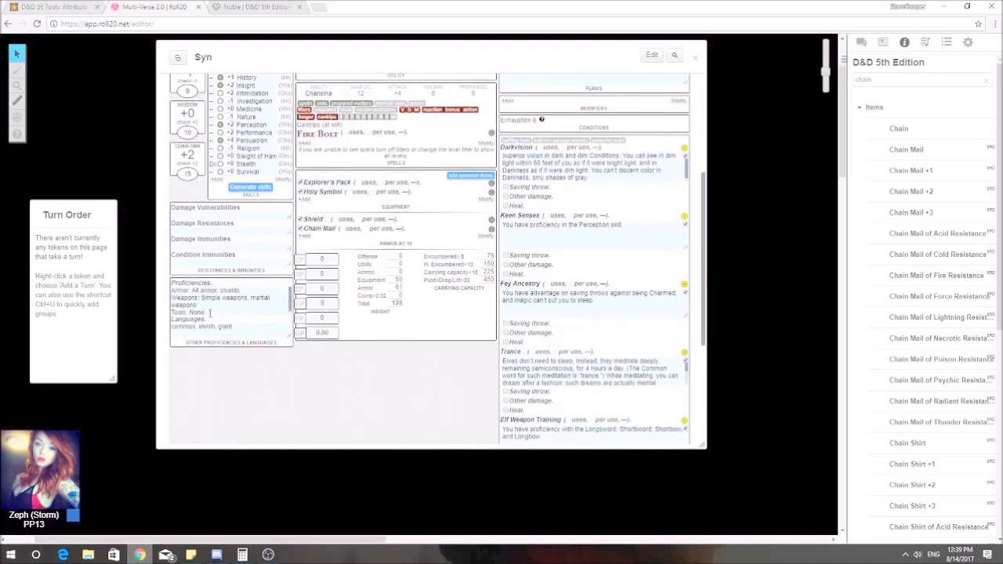
key("BackSpace")
key("BackSpace")
key("BackSpace")
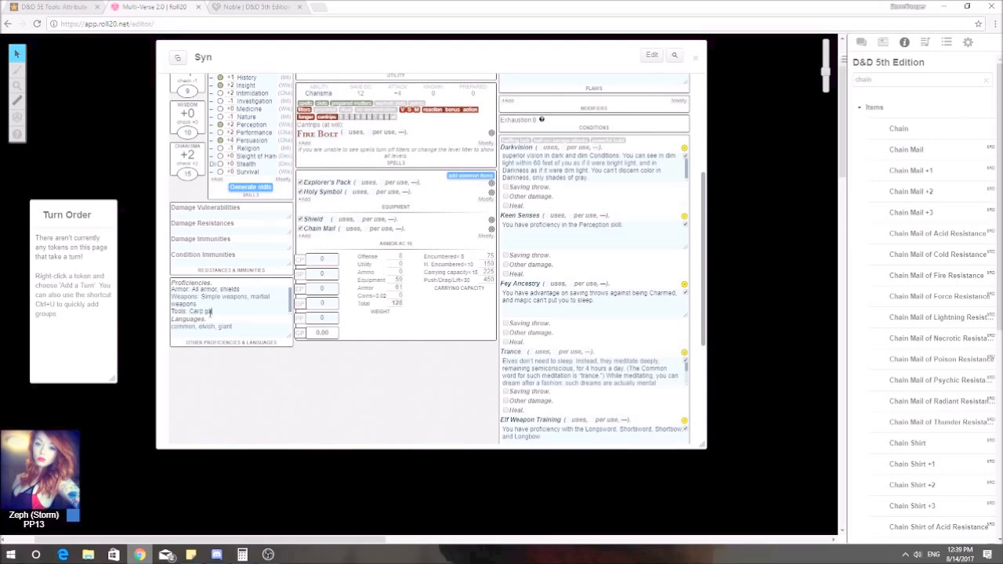
type("ing set,")
left_click(261, 10)
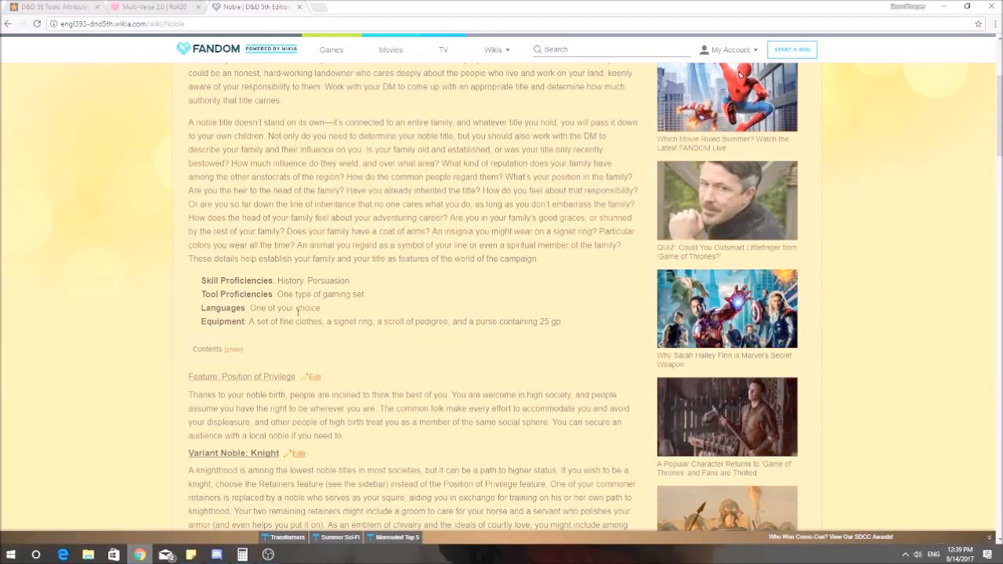
left_click(135, 6)
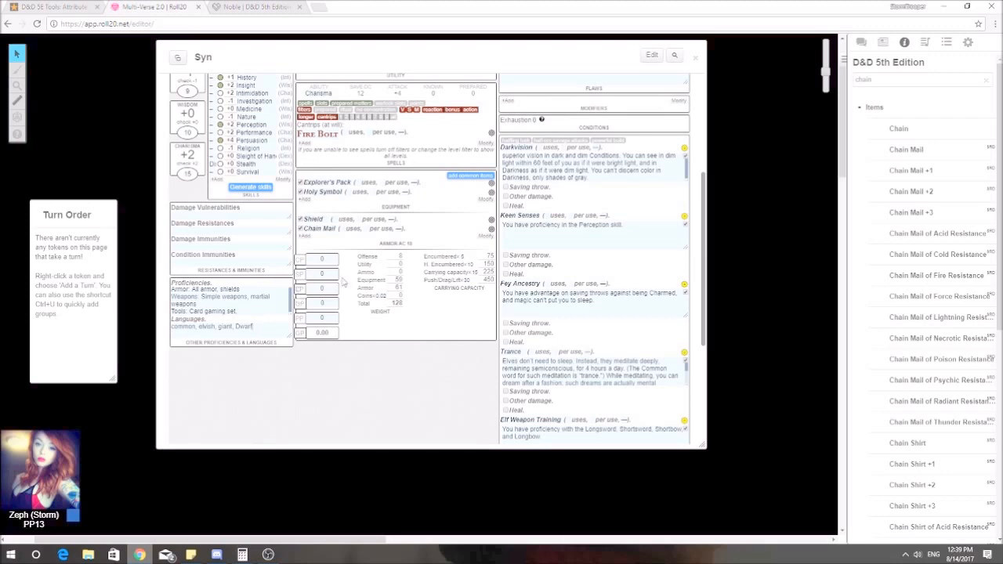
Check the Noble equipment on the wiki and add Fine clothes to the sheet's equipment from a compendium search for "fine".
scroll(331, 288, "up", 3)
key("ctrl+Tab")
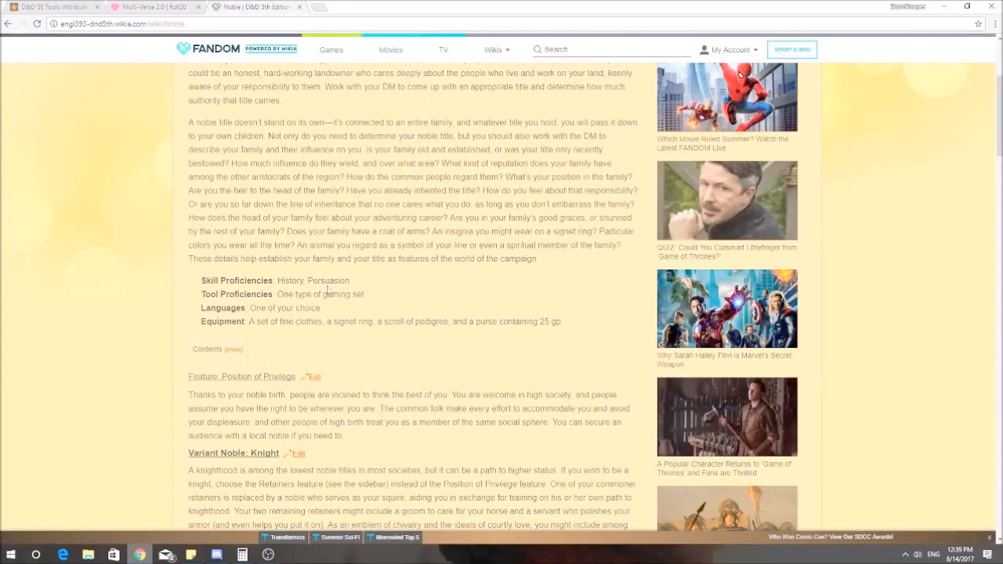
scroll(316, 317, "down", 1)
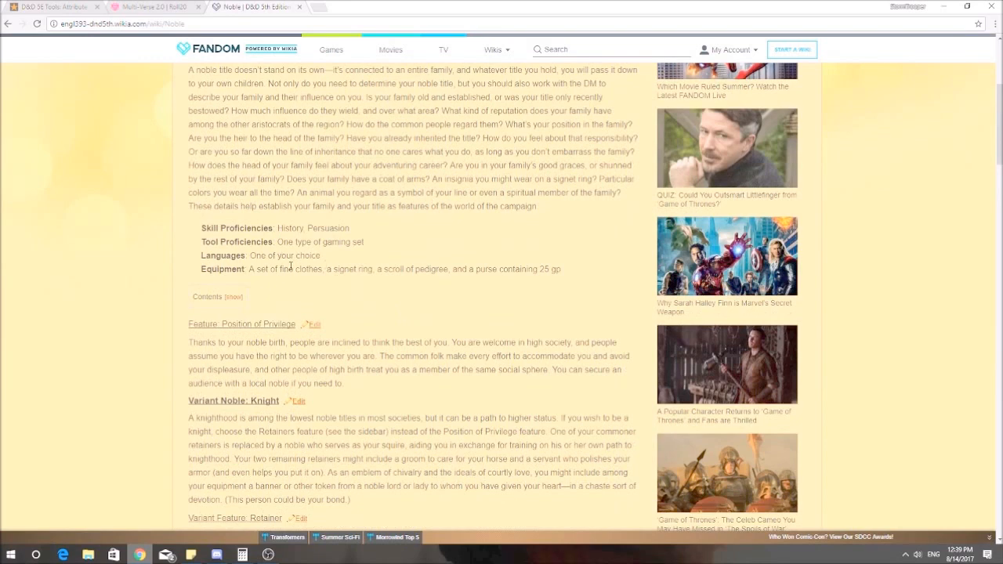
left_click(147, 11)
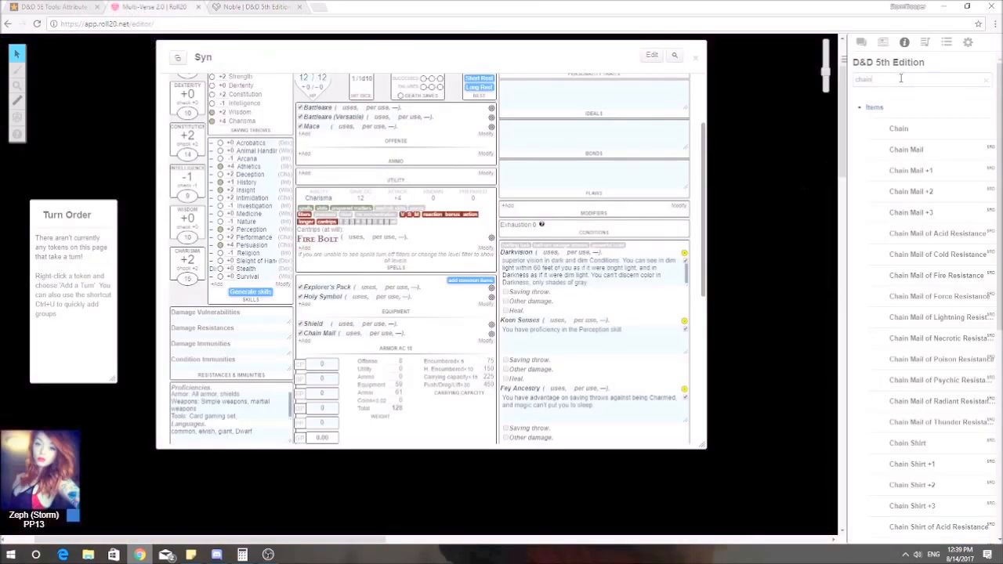
key("BackSpace")
key("BackSpace")
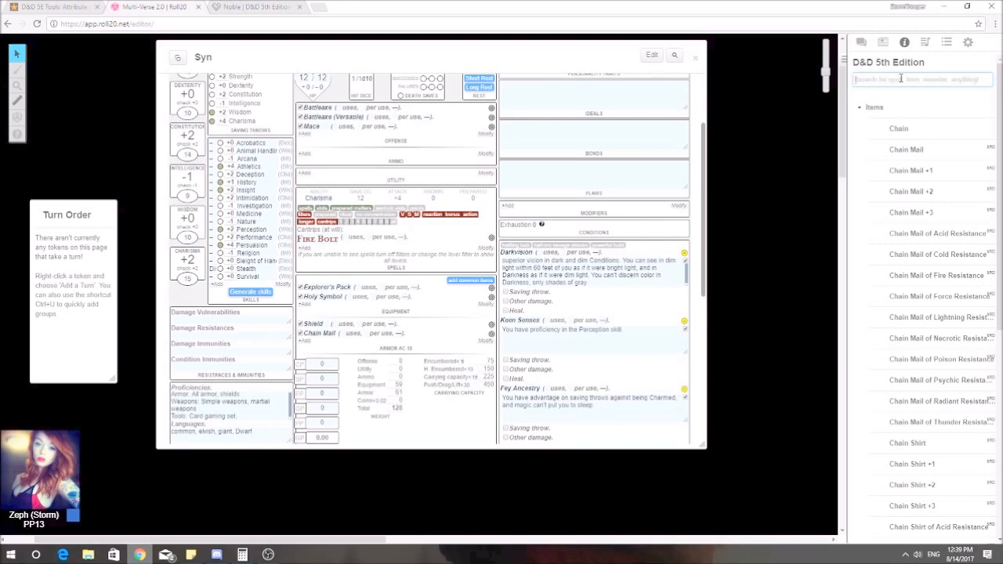
type("fine")
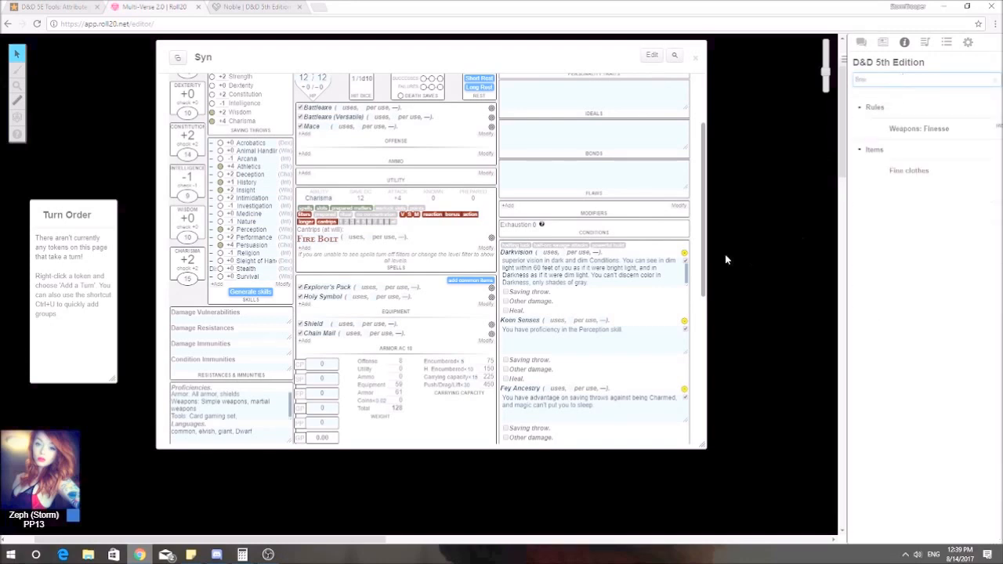
scroll(352, 305, "down", 1)
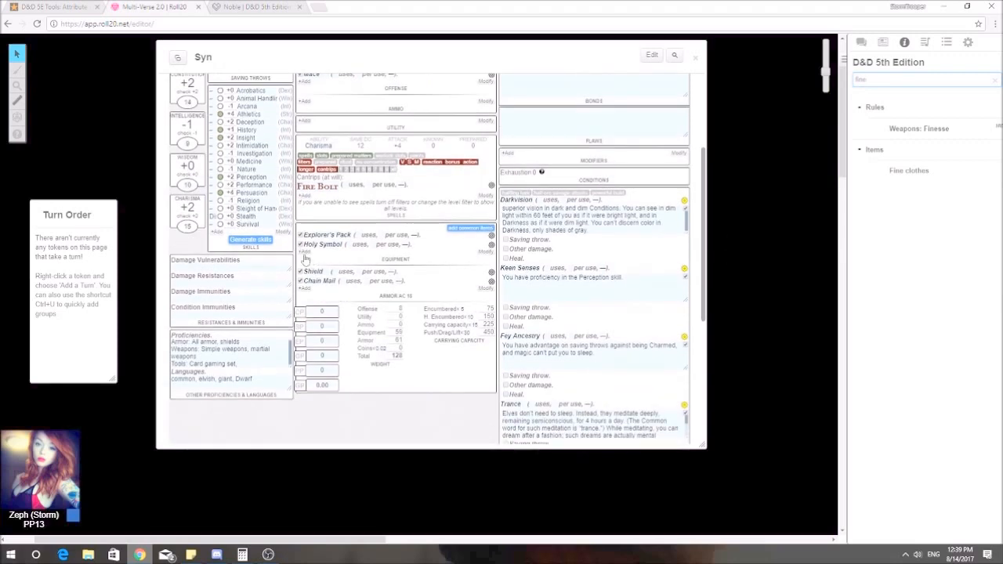
left_click(304, 253)
left_click_drag(908, 170, 310, 262)
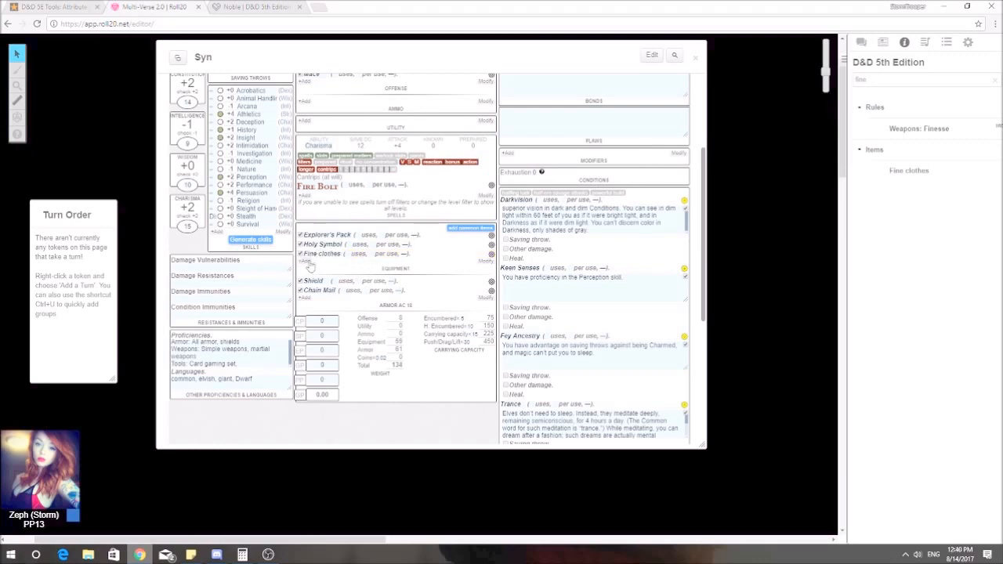
Find the next Noble equipment item on the wiki and add Signet ring to the equipment from a compendium search for "sig".
key("ctrl+Tab")
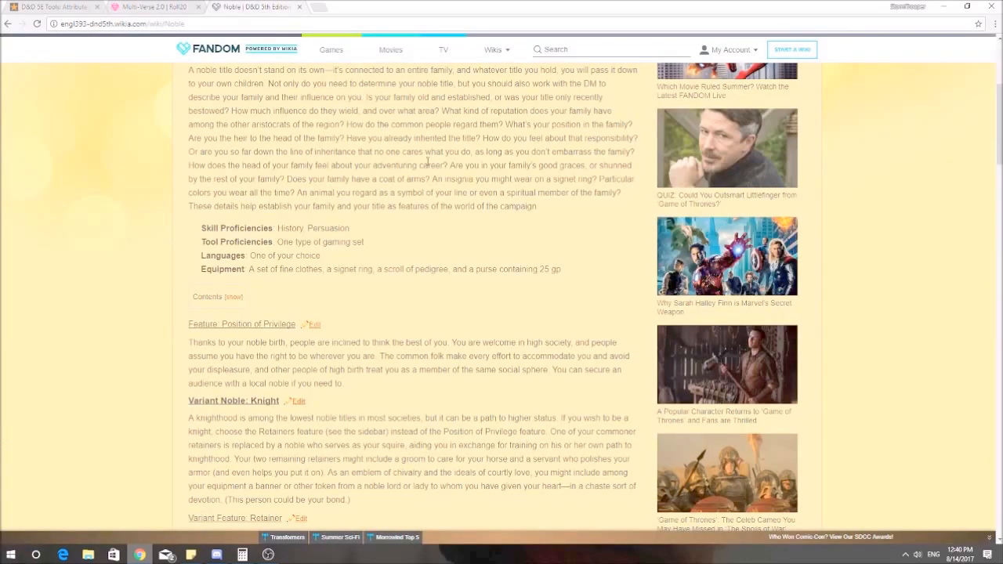
left_click_drag(327, 269, 373, 269)
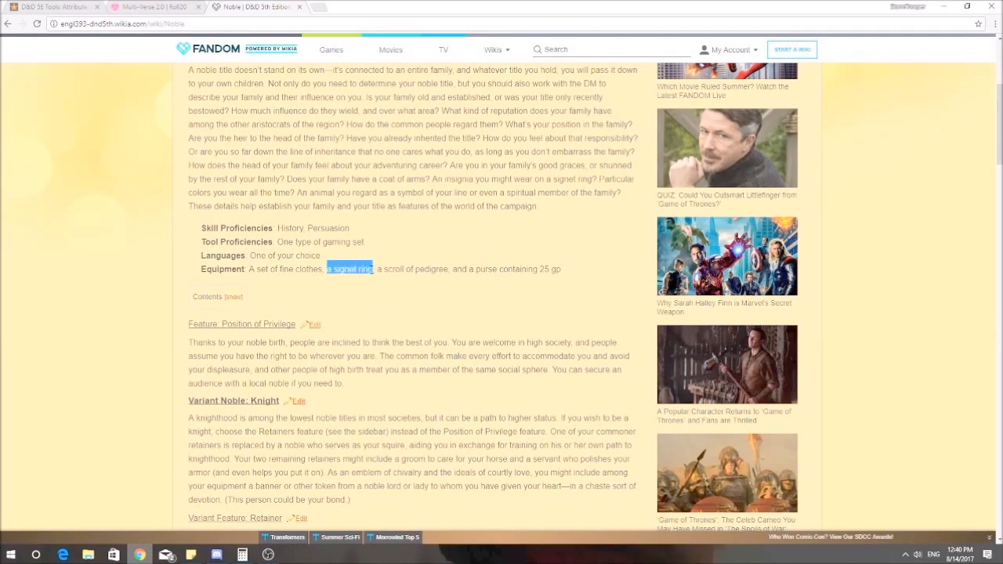
key("ctrl+shift+Tab")
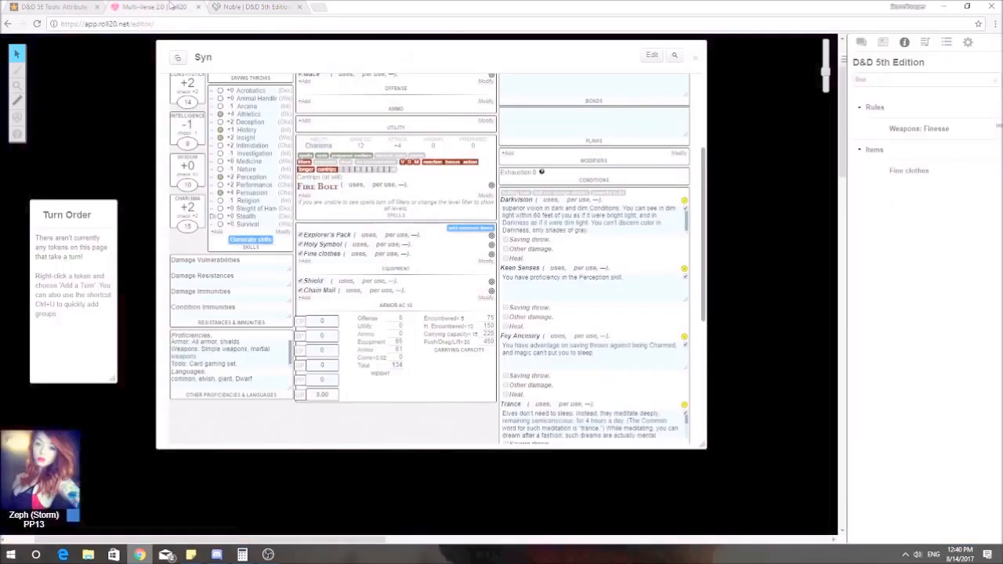
left_click_drag(866, 79, 841, 82)
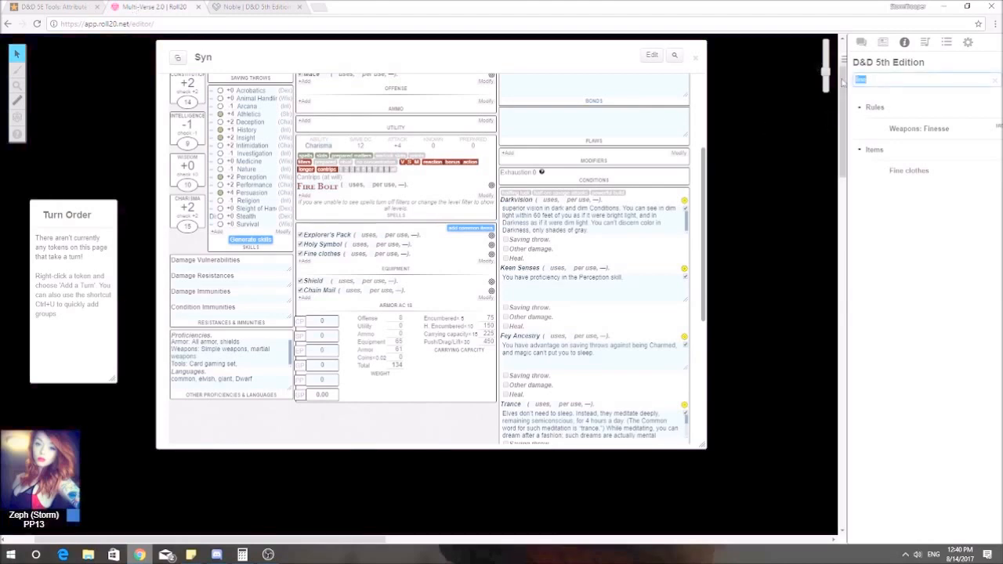
key("BackSpace")
type("sig")
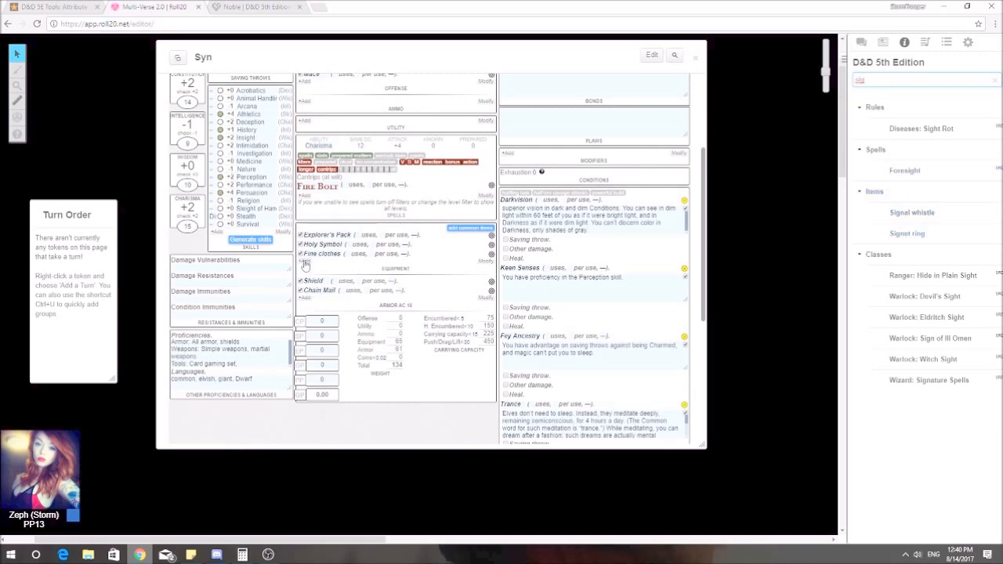
left_click(305, 264)
left_click_drag(921, 237, 308, 272)
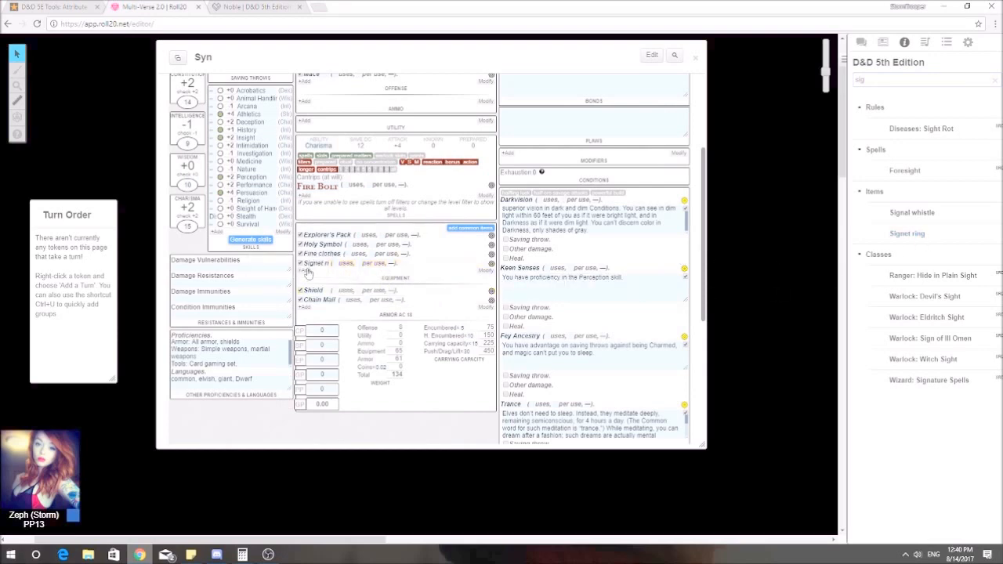
Add an equipment entry, search the compendium for "scroll of", and name the entry with "a scroll of pedigree" copied from the wiki.
left_click(307, 272)
left_click(250, 7)
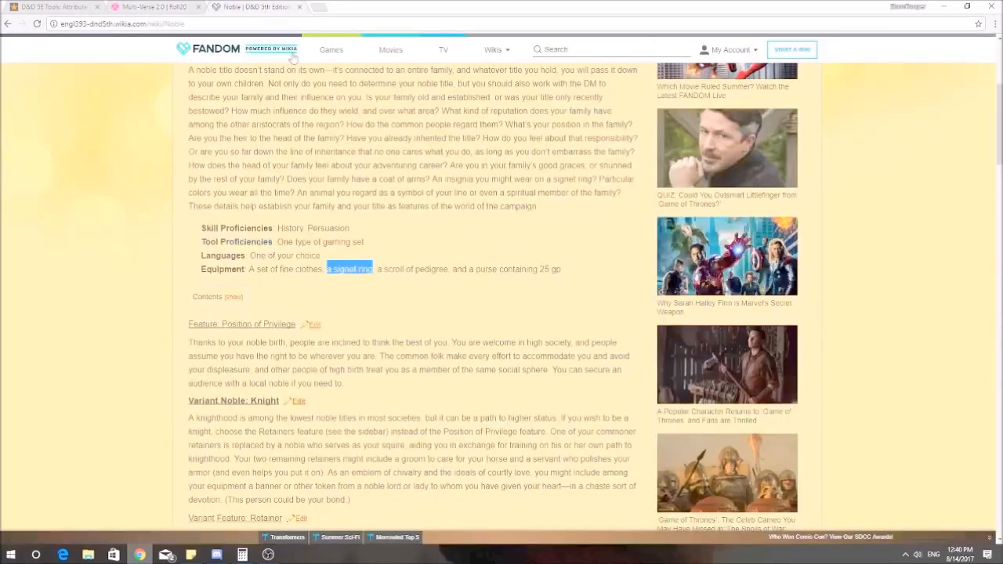
left_click_drag(451, 269, 379, 269)
right_click(393, 273)
left_click(403, 276)
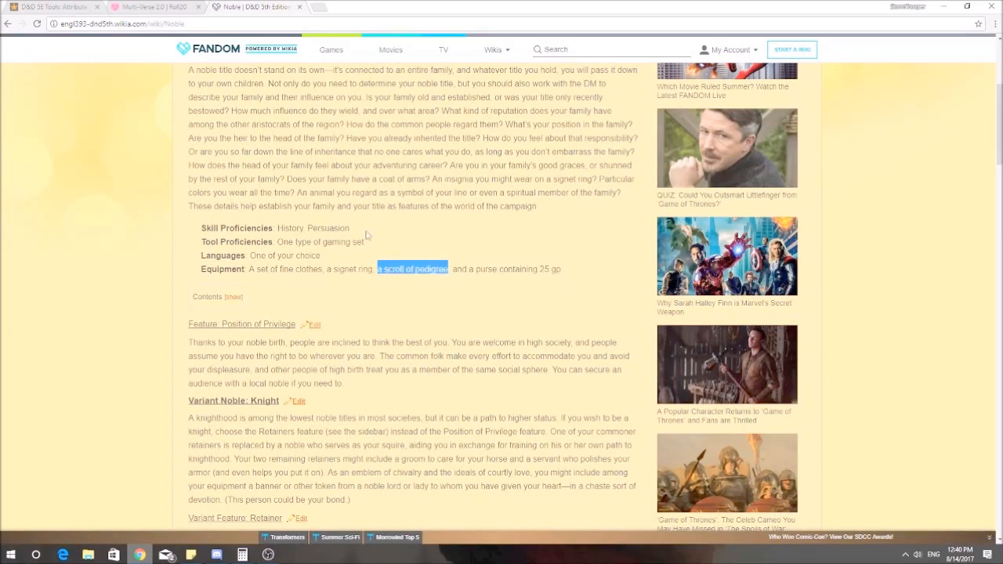
left_click(159, 6)
left_click_drag(879, 86, 835, 85)
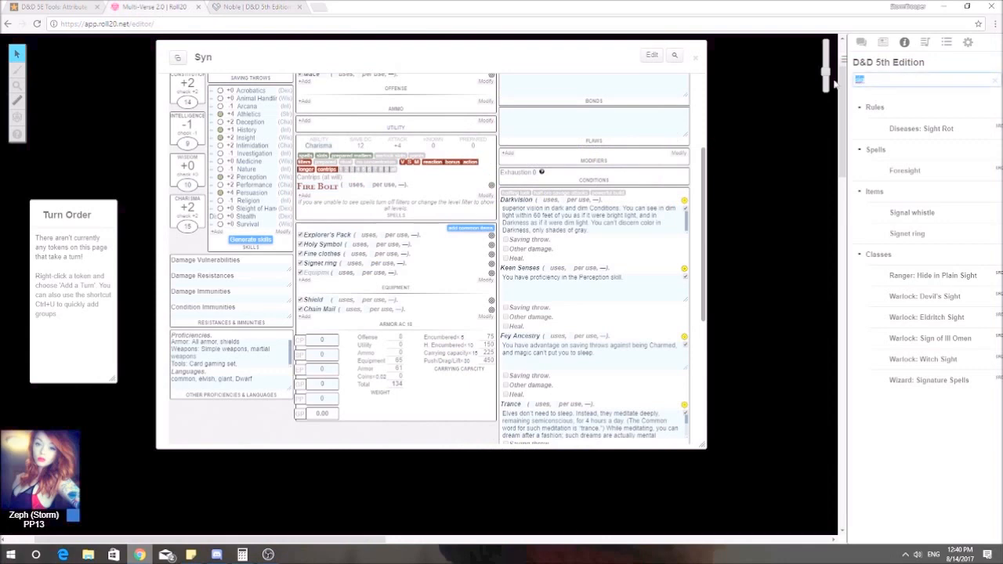
type("s")
type("corll of")
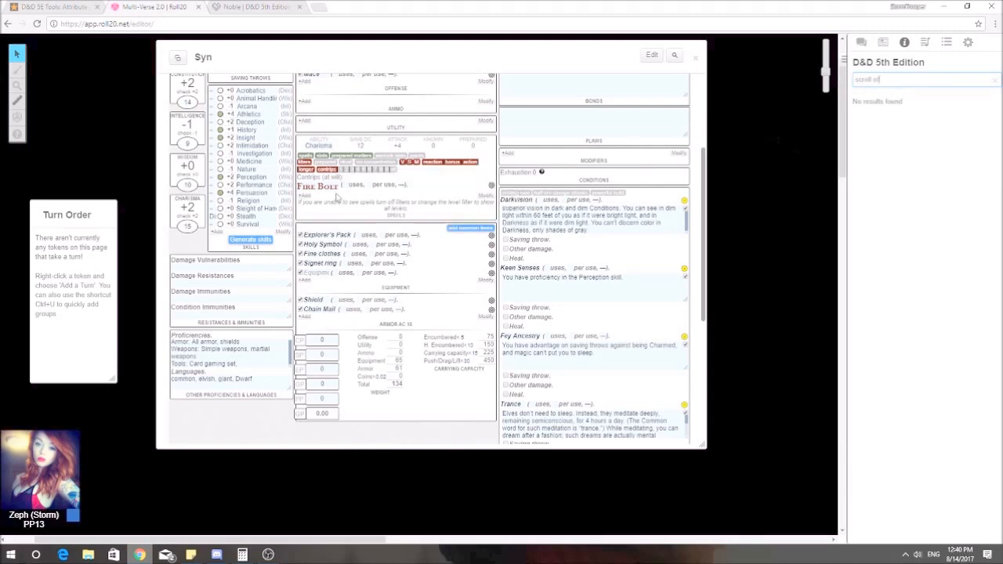
left_click(319, 272)
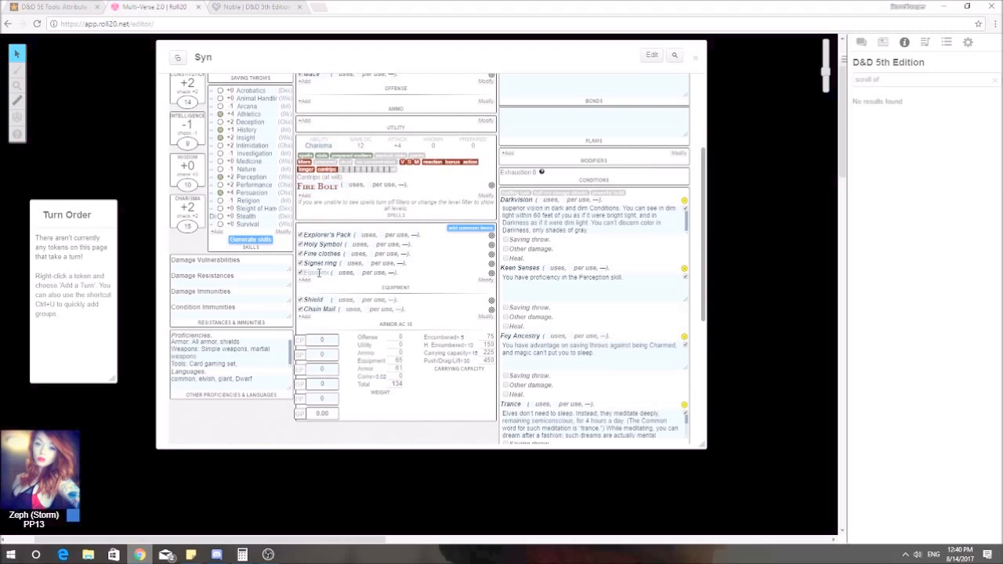
key("ctrl+v")
key("Return")
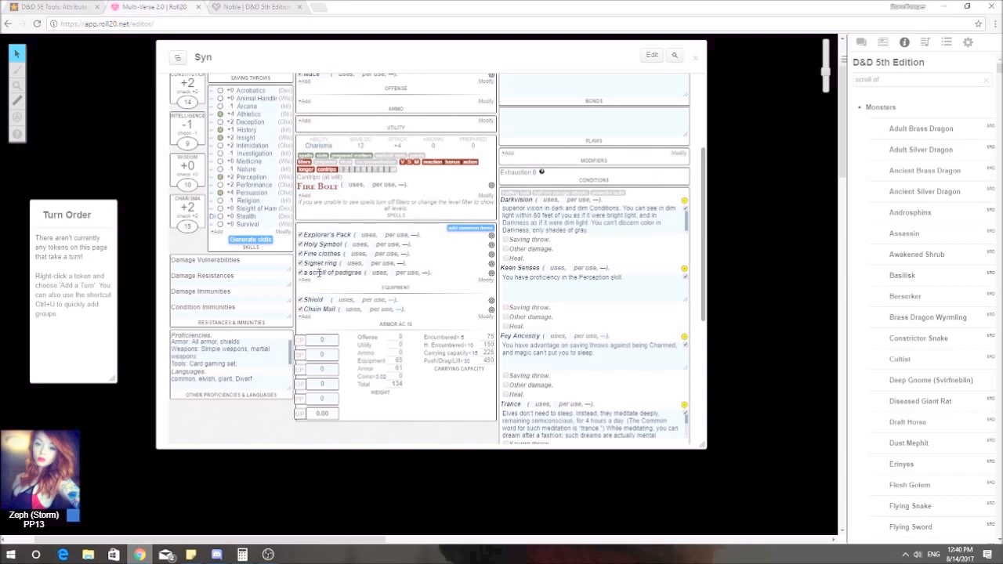
Copy "a purse" from the wiki's Noble equipment line and search the compendium for "purse".
left_click(246, 8)
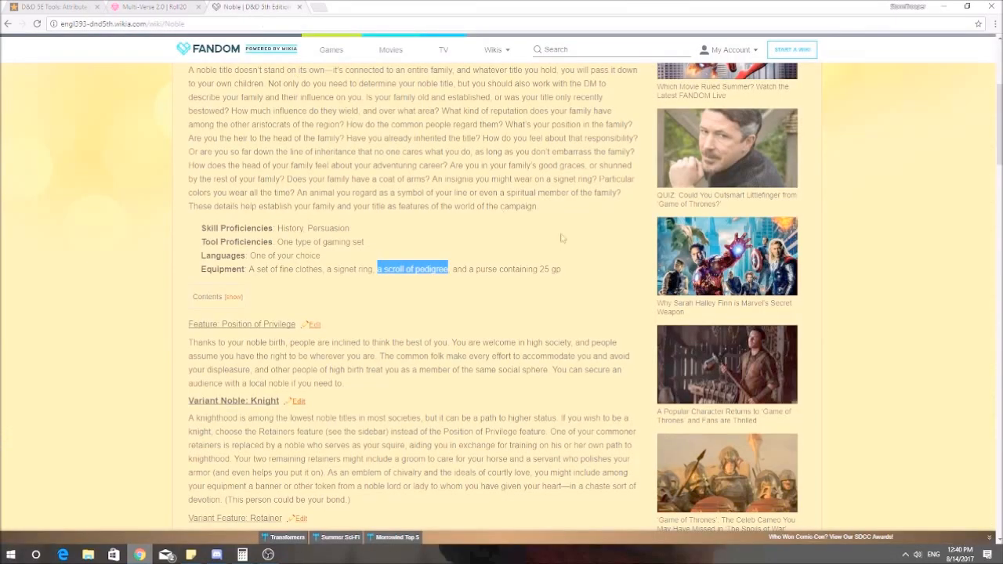
left_click_drag(469, 269, 498, 270)
right_click(492, 272)
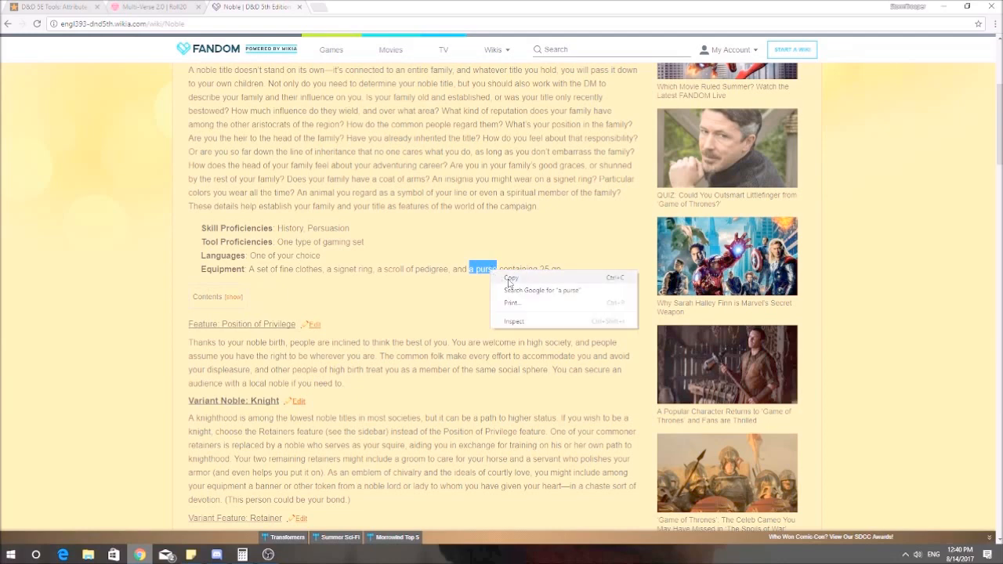
left_click(510, 278)
left_click(141, 6)
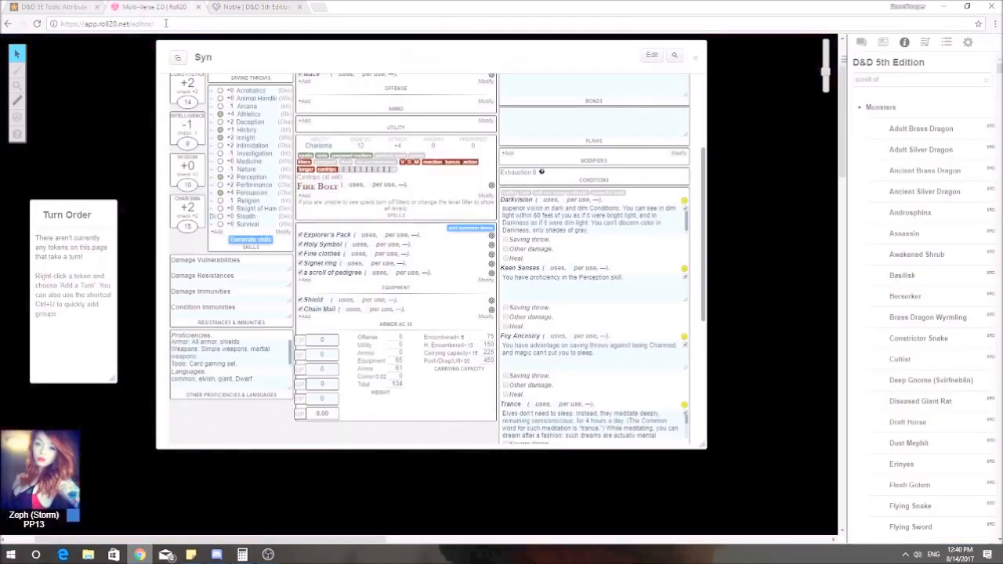
left_click_drag(881, 81, 789, 82)
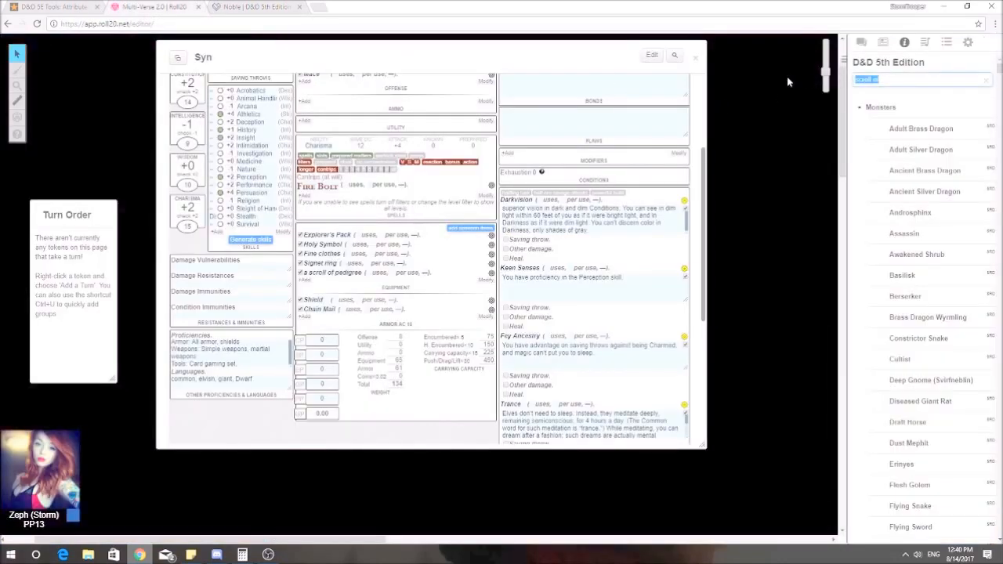
key("BackSpace")
type("pla")
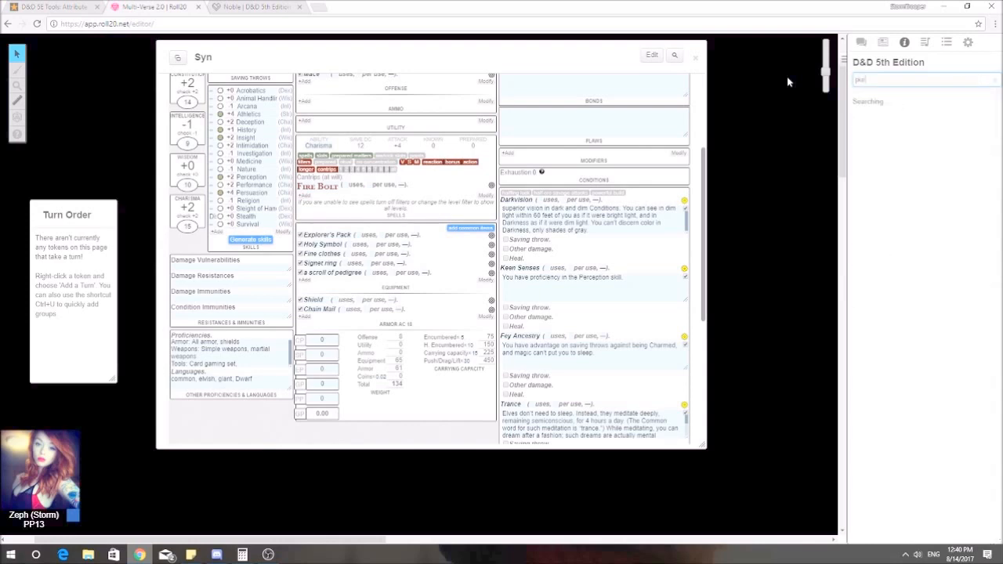
type("na")
Add an equipment entry named "a purse" from the copied text and set the sheet's gold pieces to 25.
left_click(303, 278)
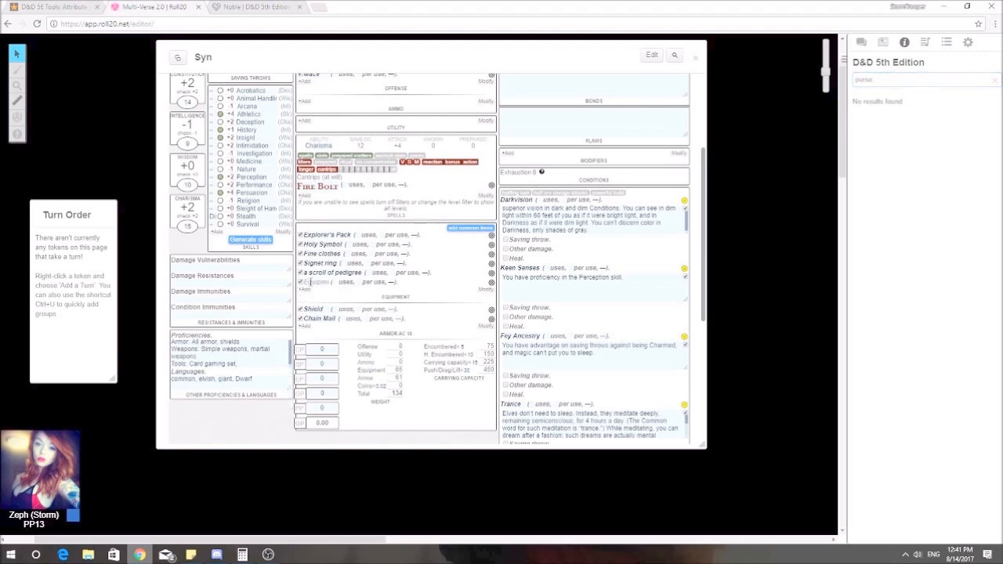
right_click(317, 282)
left_click(352, 342)
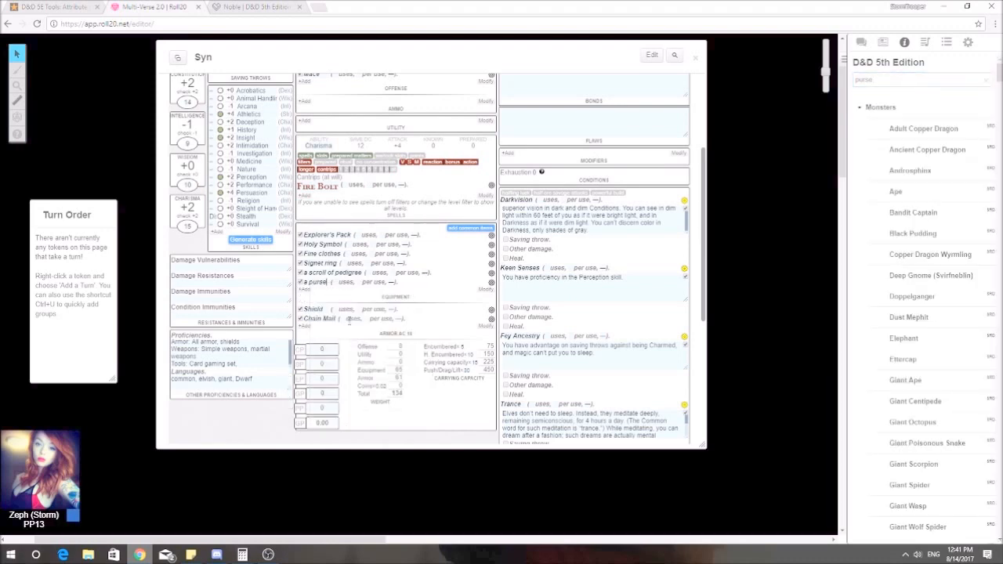
scroll(368, 278, "down", 5)
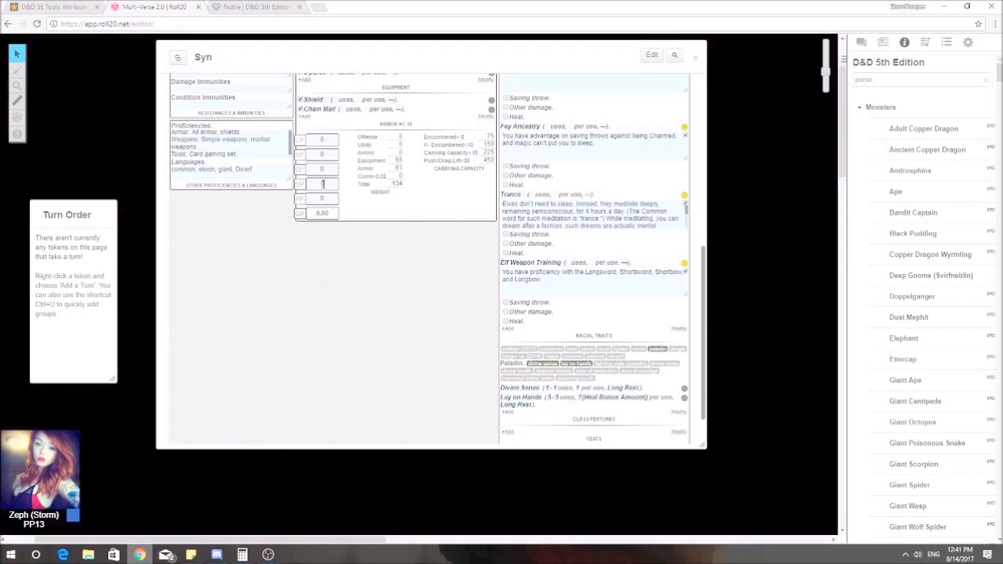
double_click(323, 183)
type("25")
Find the Personality Trait table on the Noble wiki page, and open the dice roller beside the repositioned character sheet.
key("ctrl+Tab")
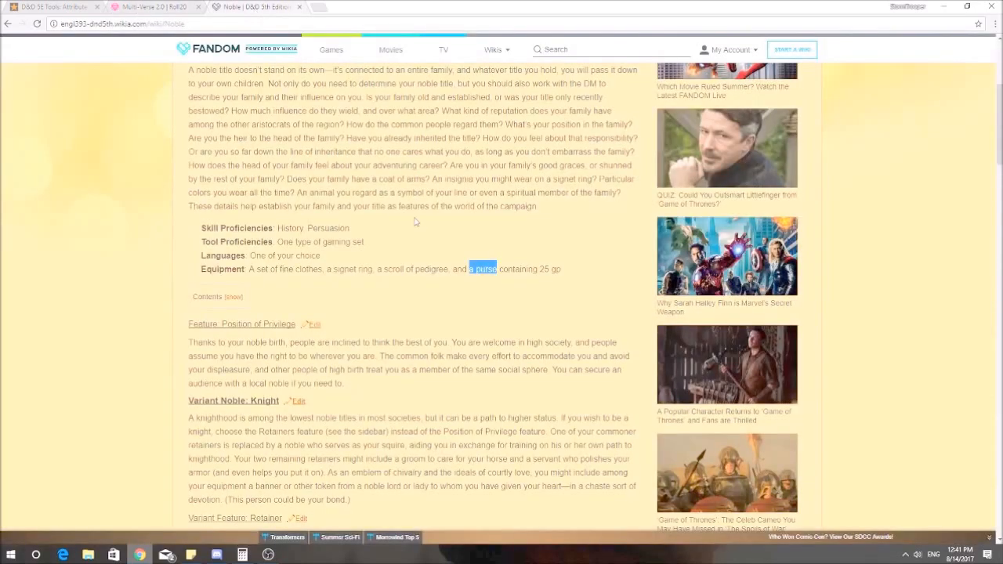
scroll(369, 245, "down", 1)
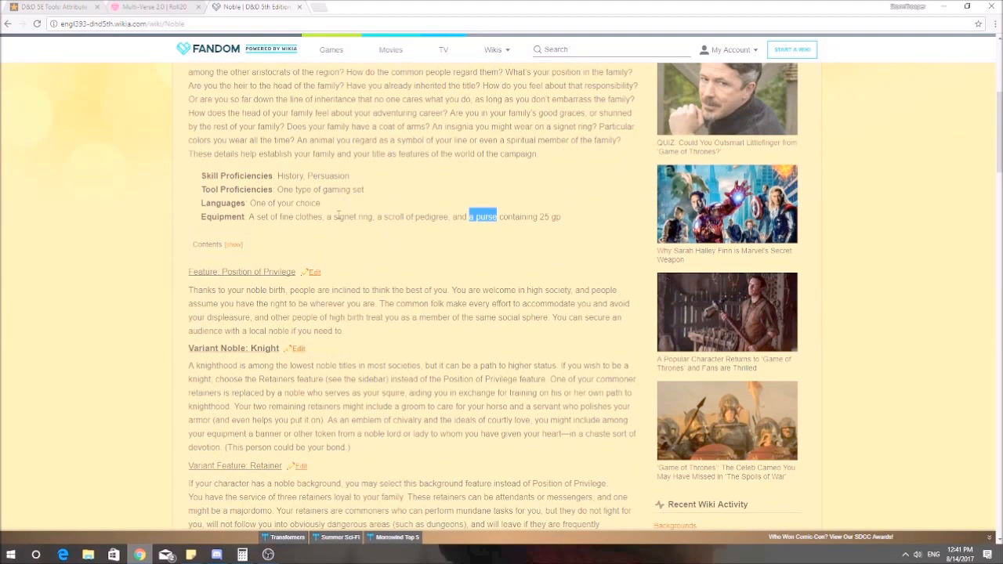
scroll(338, 215, "down", 5)
scroll(348, 257, "down", 4)
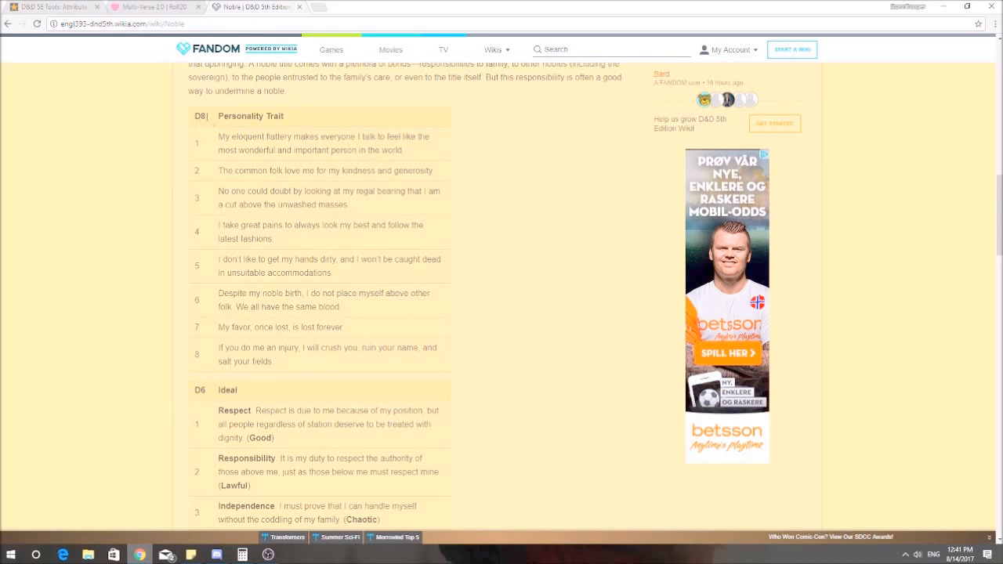
left_click(138, 6)
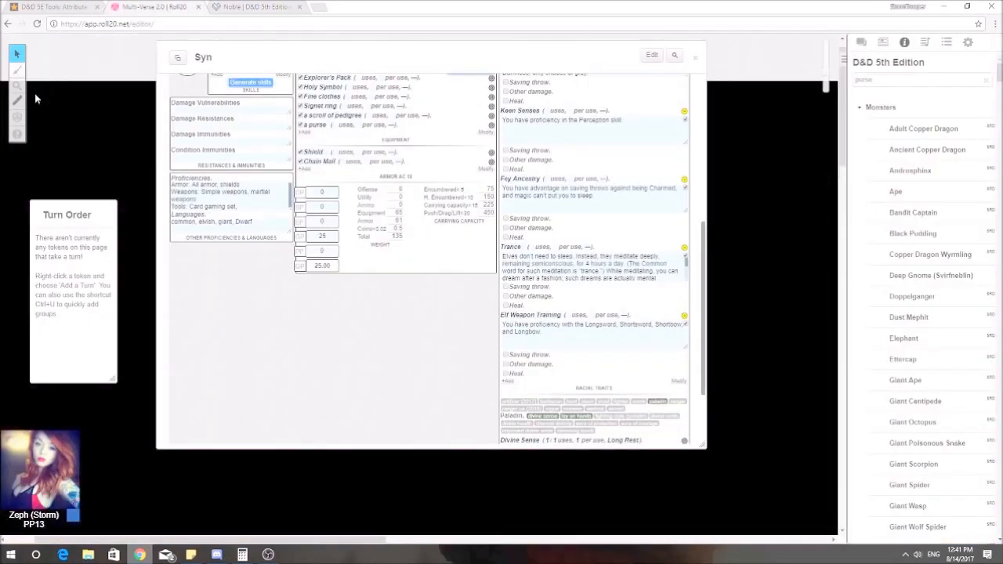
left_click(17, 118)
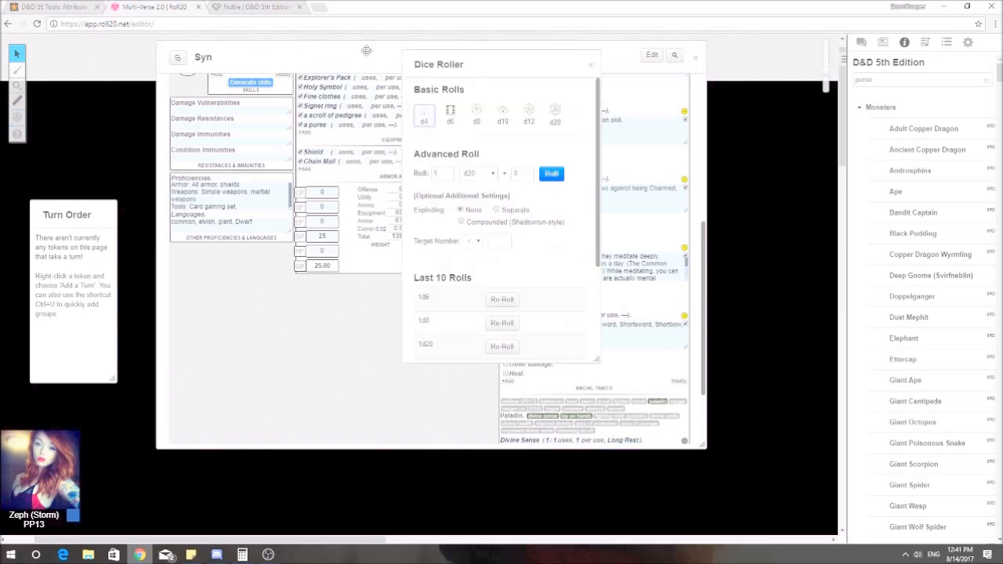
left_click(338, 53)
left_click_drag(337, 54, 256, 76)
left_click(485, 59)
left_click_drag(477, 56, 682, 99)
Recheck the die for the Personality Trait table, show the latest chat messages and roll 1d8.
left_click(266, 8)
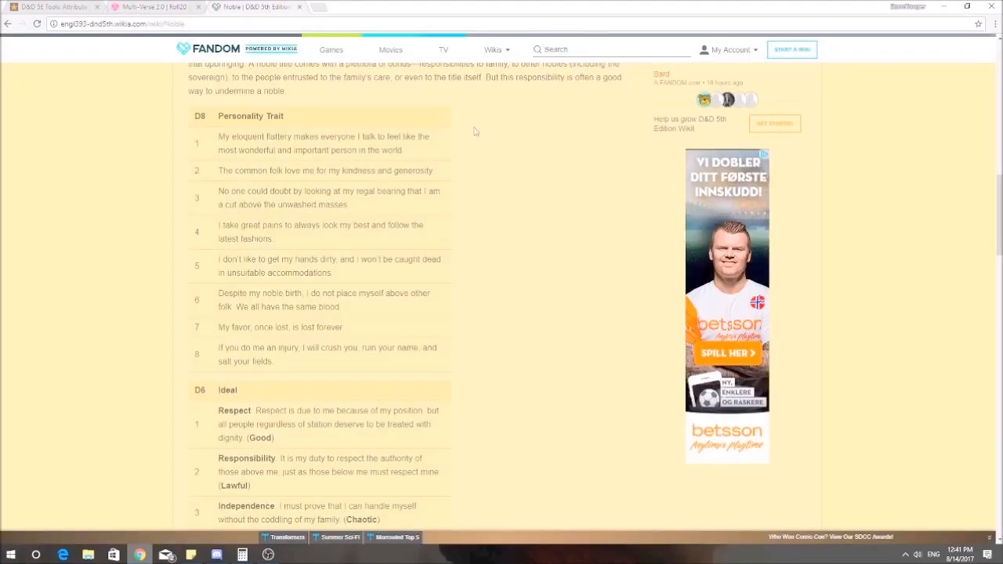
left_click(160, 7)
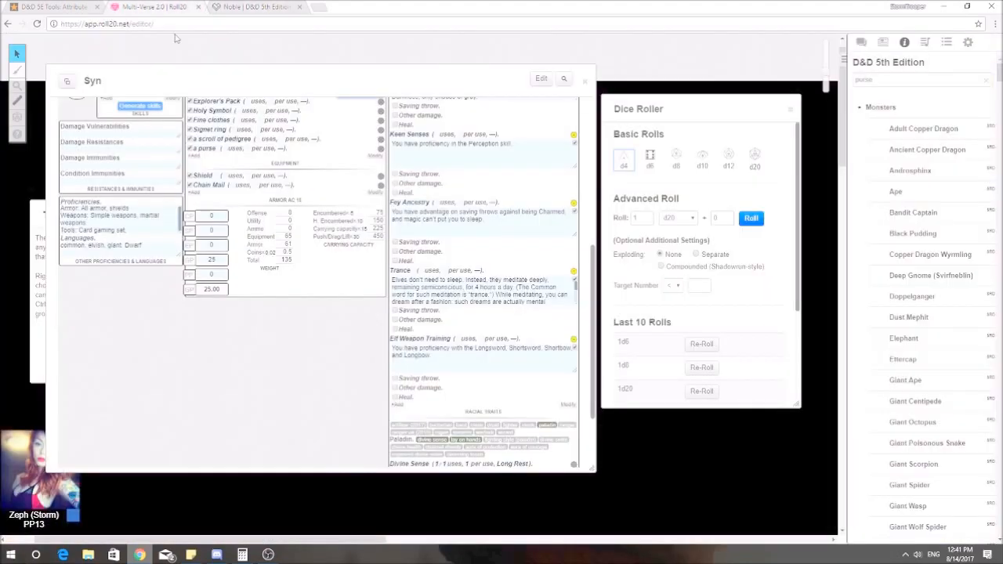
left_click(861, 41)
scroll(917, 314, "down", 15)
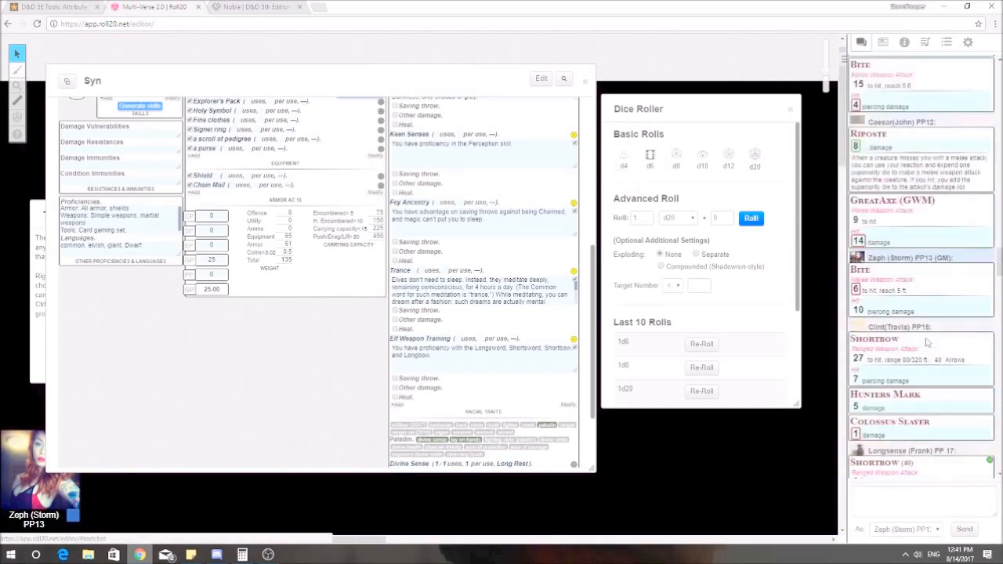
scroll(930, 349, "down", 10)
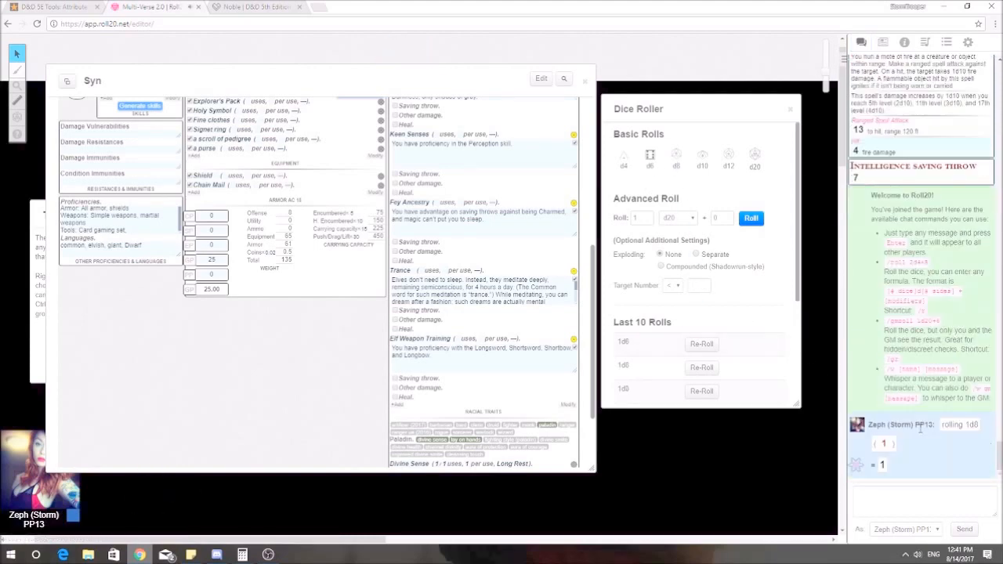
Copy personality trait 1, about eloquent flattery, from the wiki into the sheet's Personality Traits field.
left_click(244, 9)
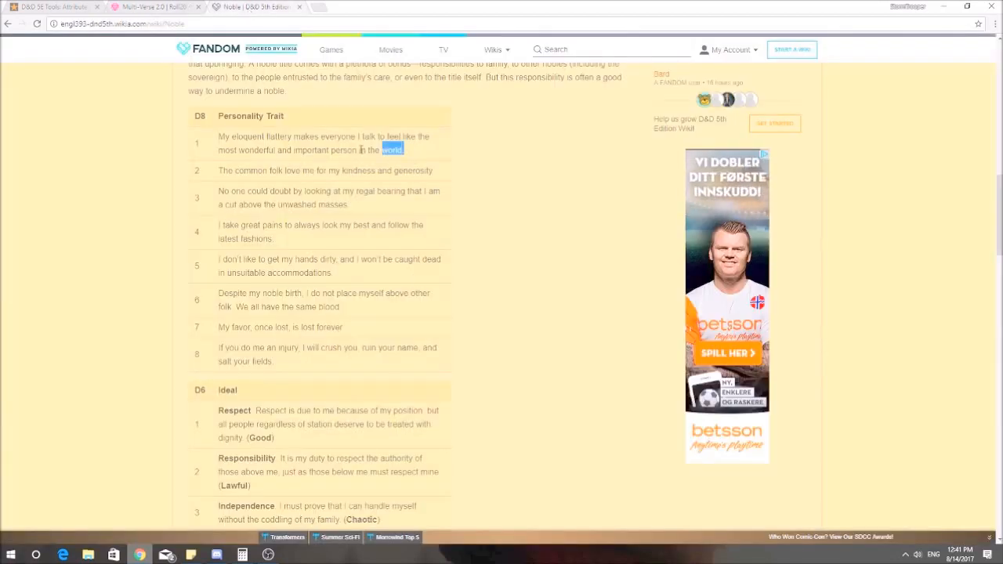
left_click_drag(403, 151, 218, 136)
right_click(243, 141)
left_click(250, 146)
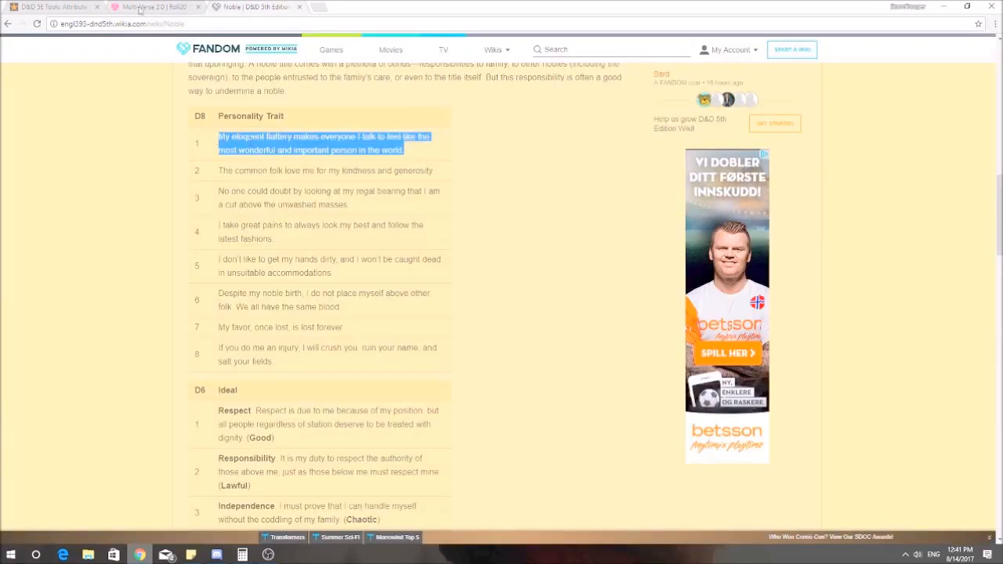
left_click(142, 10)
scroll(444, 199, "up", 10)
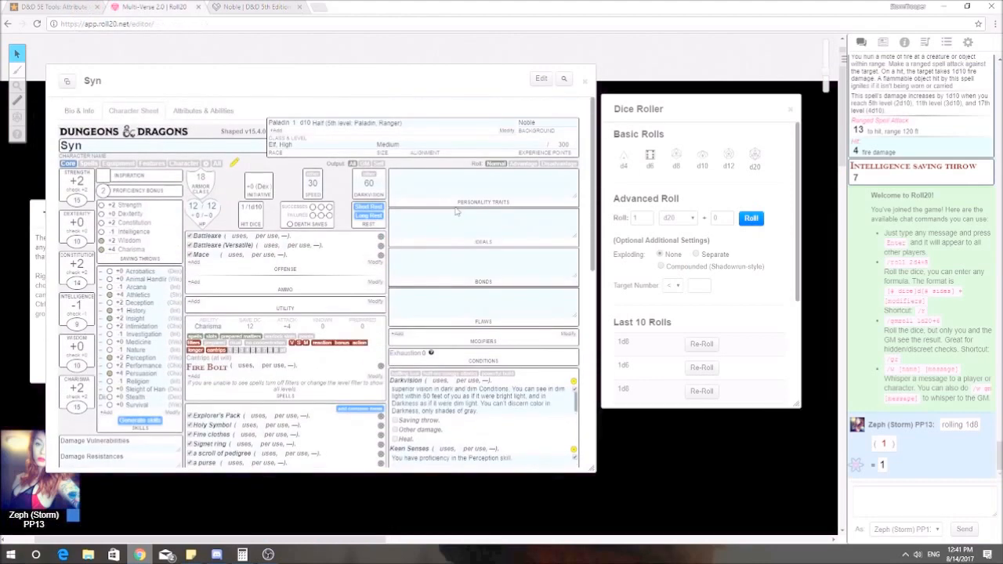
right_click(444, 188)
left_click(479, 247)
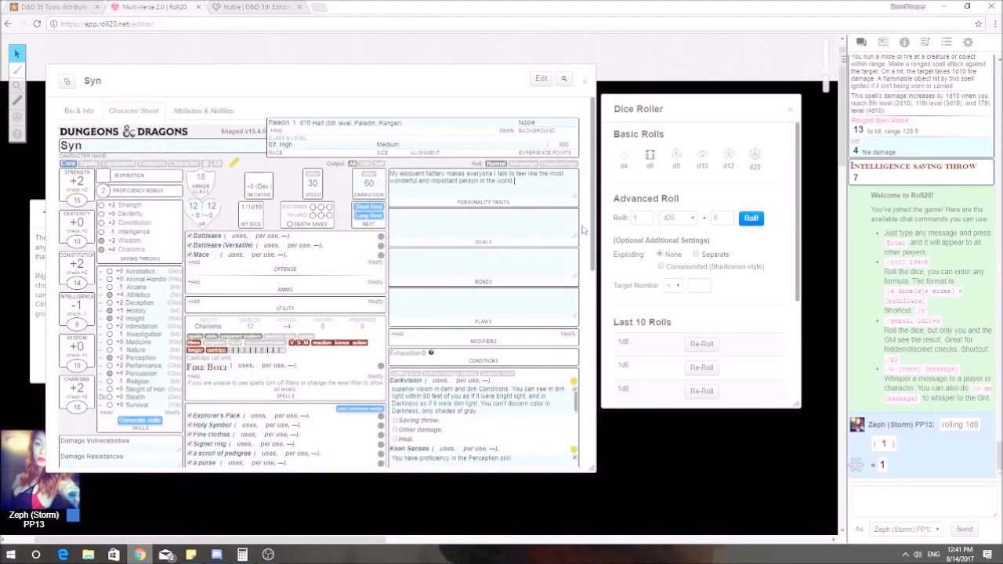
Find the Ideal table on the Noble wiki page and roll 1d6 for it in Roll20.
left_click(245, 7)
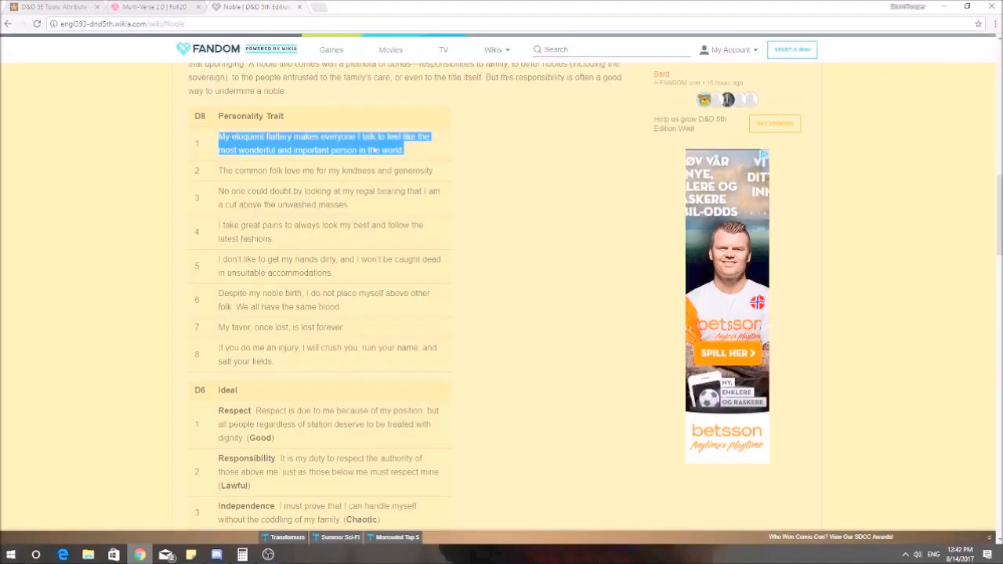
scroll(327, 251, "down", 3)
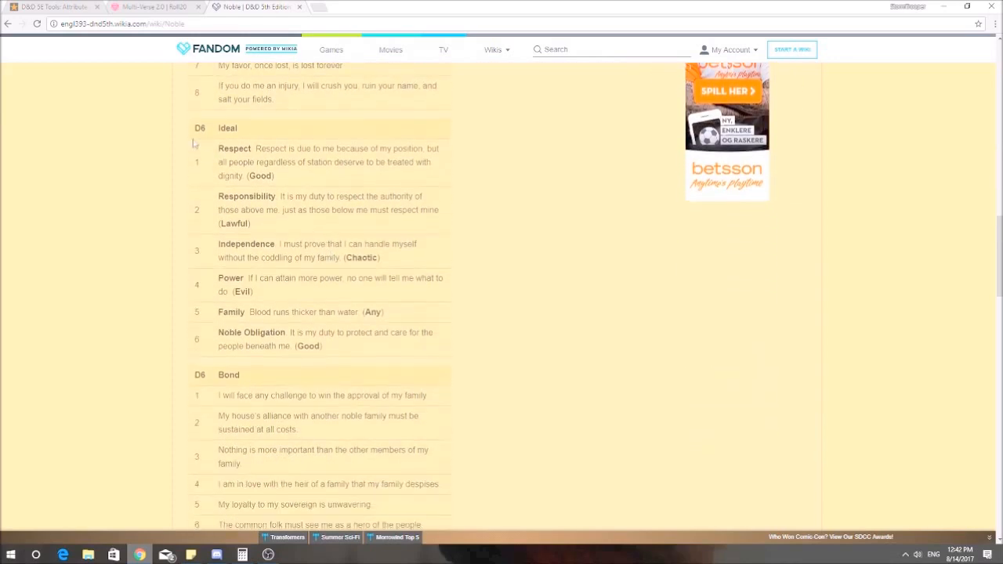
left_click(155, 7)
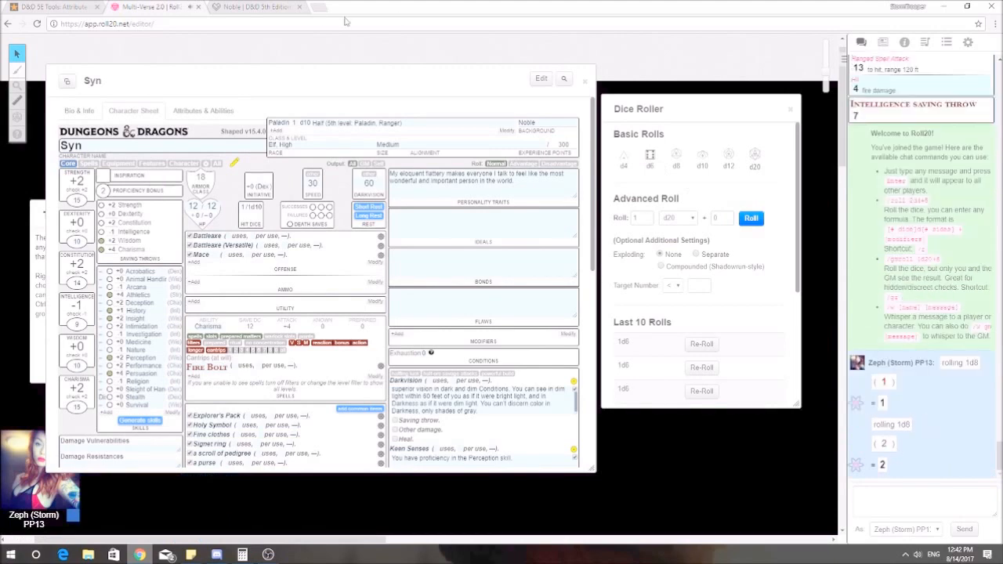
Copy ideal 2, Responsibility (Lawful), from the wiki into the sheet's Ideals field and remove the leading blank space.
left_click(258, 7)
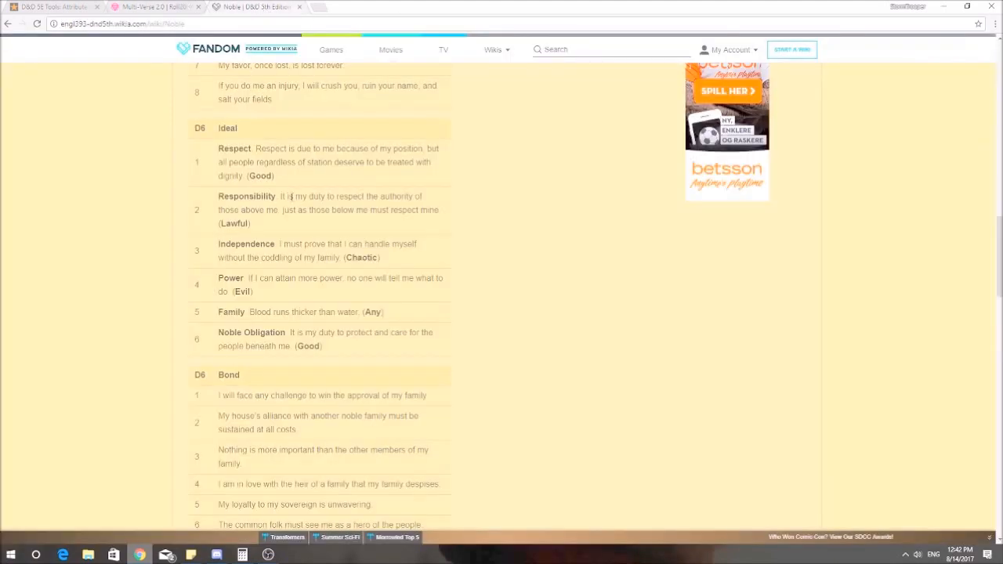
left_click_drag(274, 229, 214, 197)
right_click(245, 206)
left_click(265, 212)
left_click(153, 7)
right_click(463, 228)
left_click(504, 277)
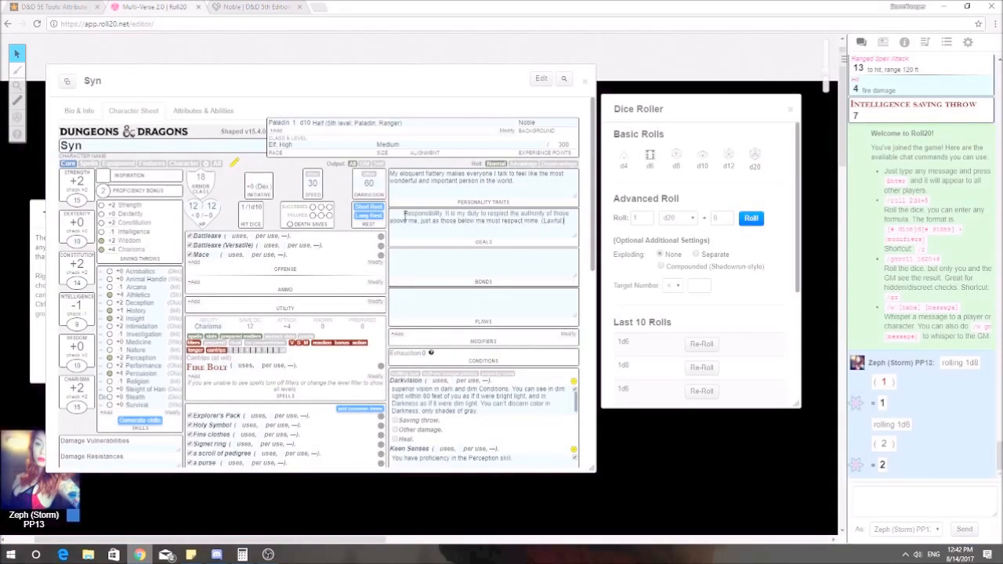
key("BackSpace")
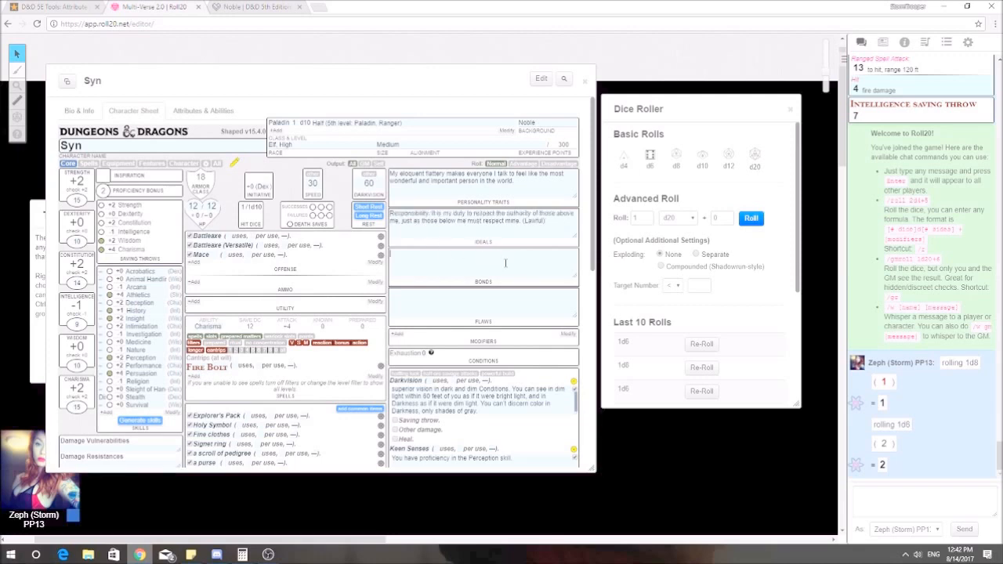
Find the Bond table on the Noble wiki page and roll 1d6 for it in Roll20.
left_click(223, 6)
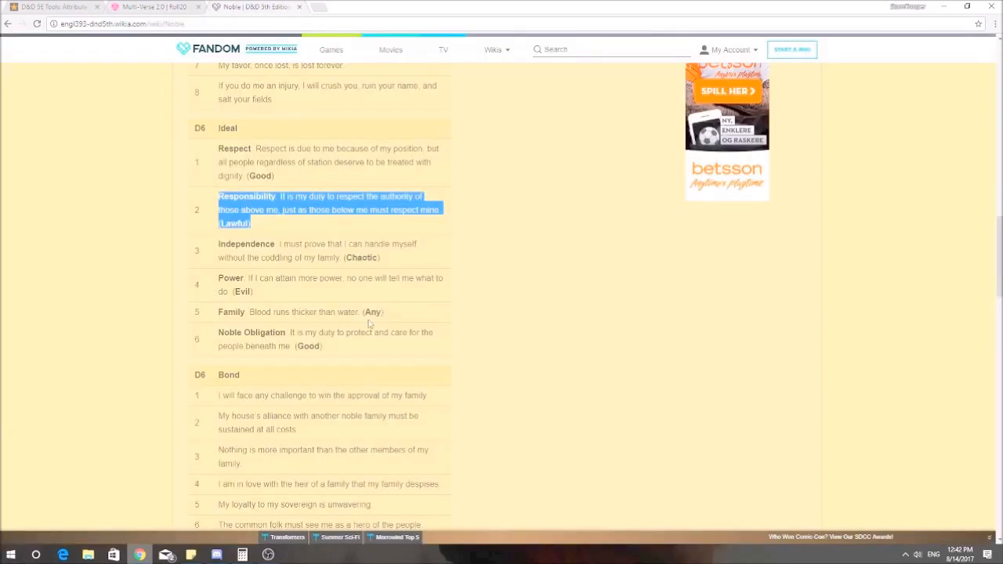
scroll(375, 314, "down", 2)
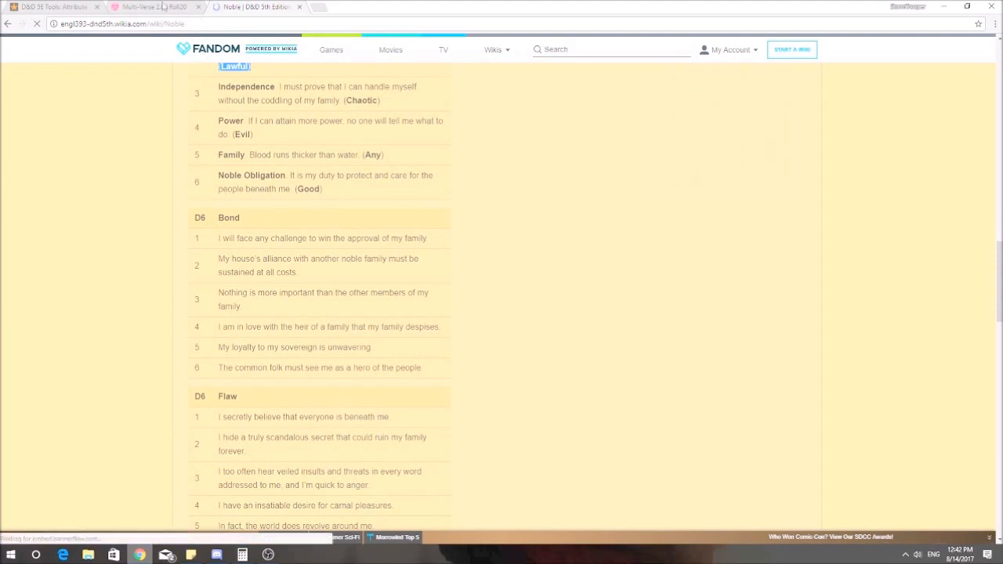
left_click(171, 8)
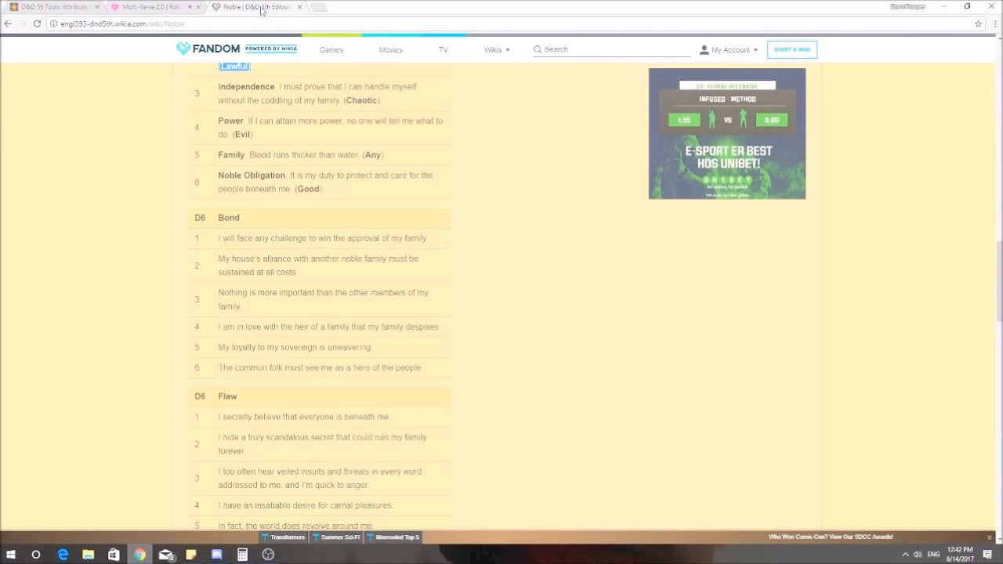
Copy bond 4, "I am in love with the heir of a family that my family despises", into the sheet's Bonds field.
key("ctrl+Tab")
scroll(343, 293, "down", 1)
left_click_drag(441, 224, 217, 223)
right_click(240, 226)
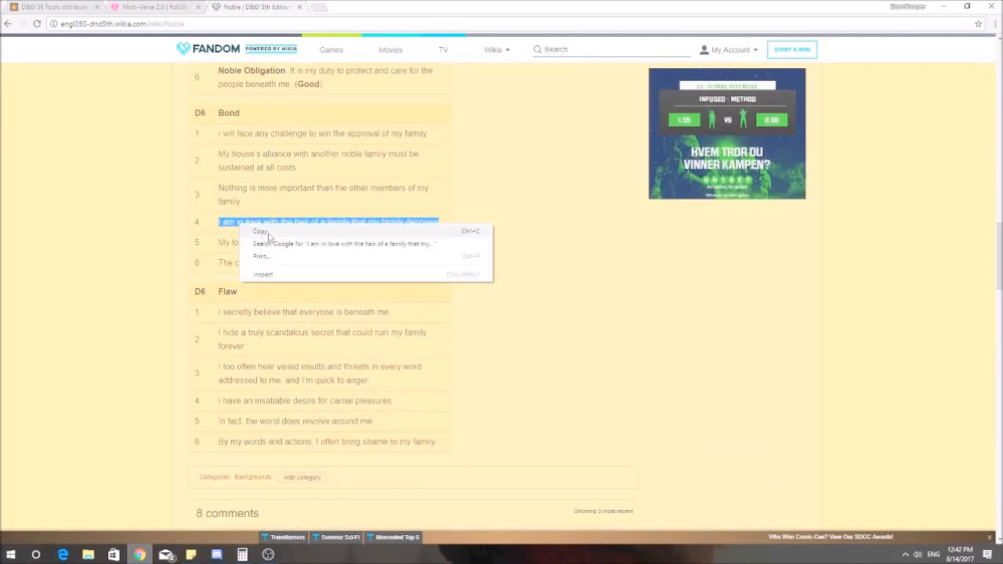
left_click(266, 232)
key("ctrl+shift+Tab")
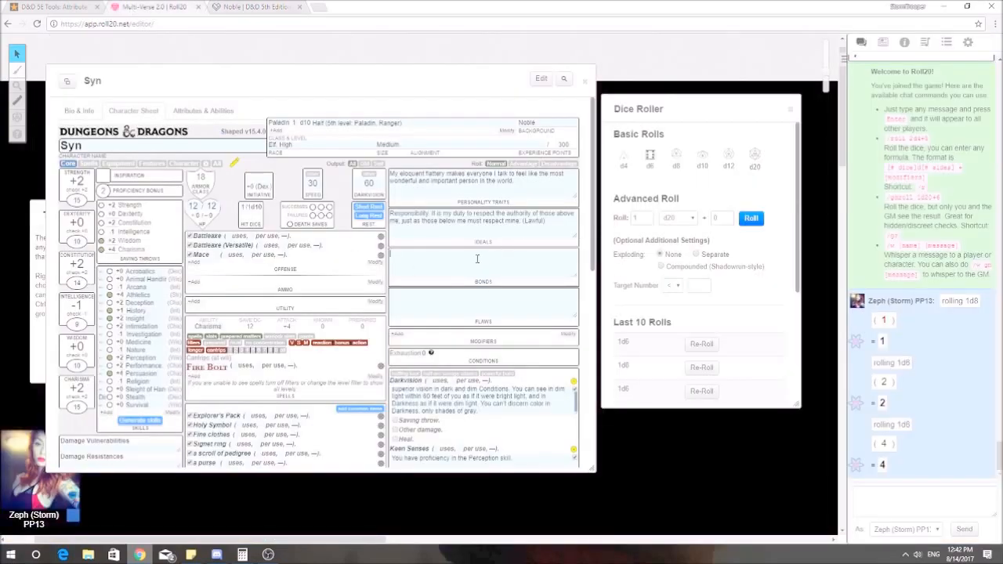
right_click(478, 259)
left_click(513, 319)
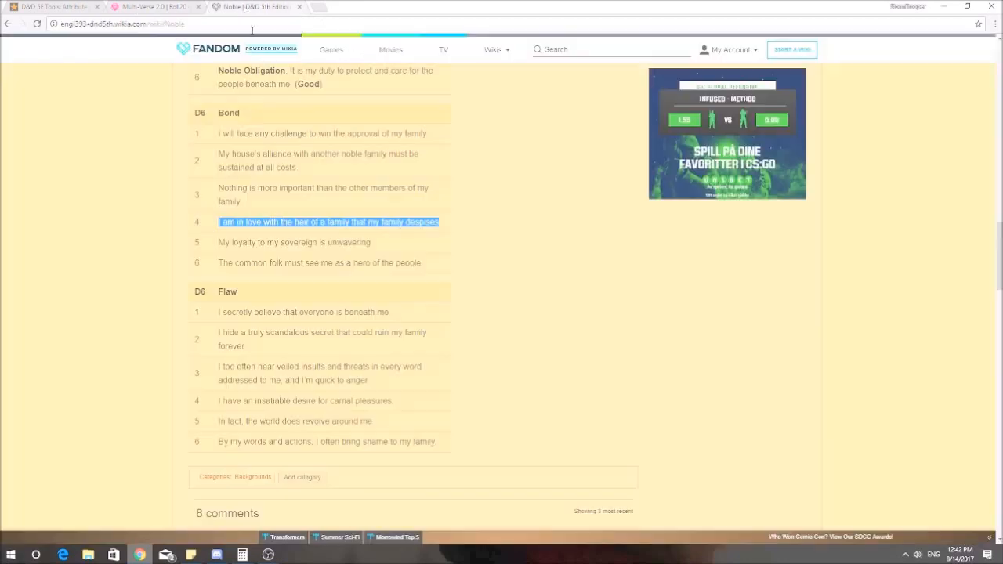
Find the Flaw table on the Noble wiki page and roll 1d6 for it in Roll20.
left_click(244, 8)
scroll(197, 184, "down", 2)
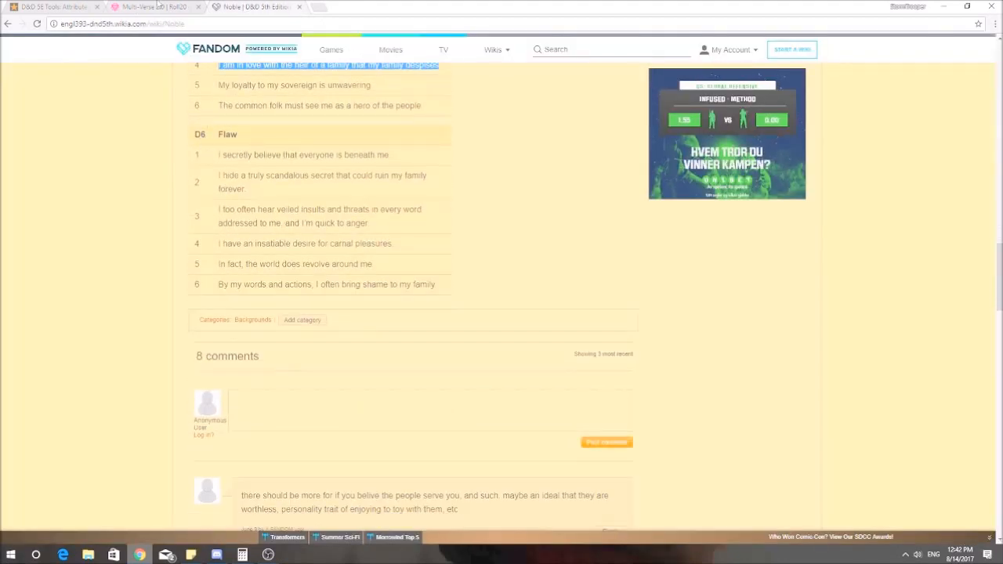
left_click(159, 6)
left_click(649, 157)
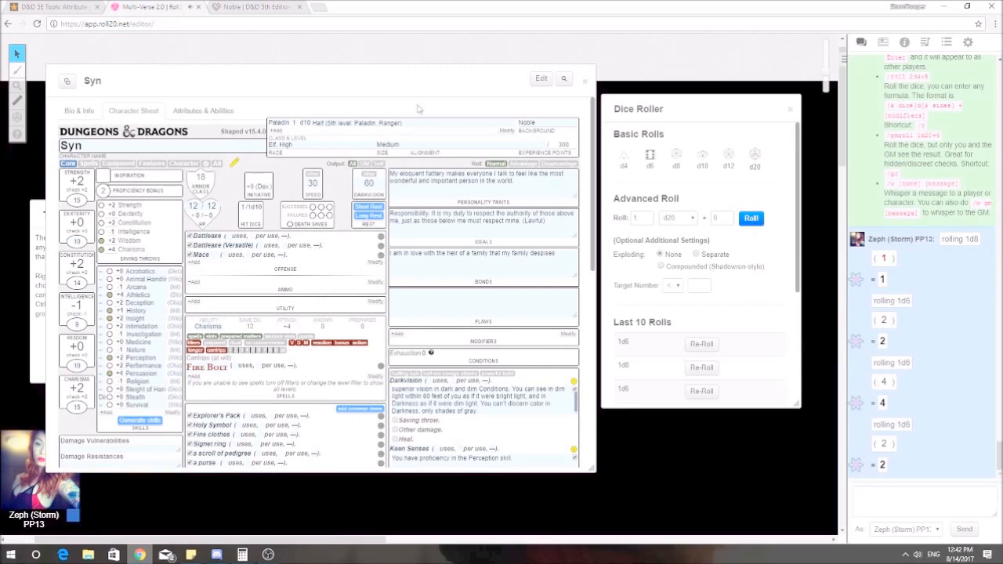
Copy flaw 2, "I hide a truly scandalous secret that could ruin my family forever", from the wiki into the sheet's Flaws field.
left_click(255, 9)
left_click_drag(247, 190, 218, 181)
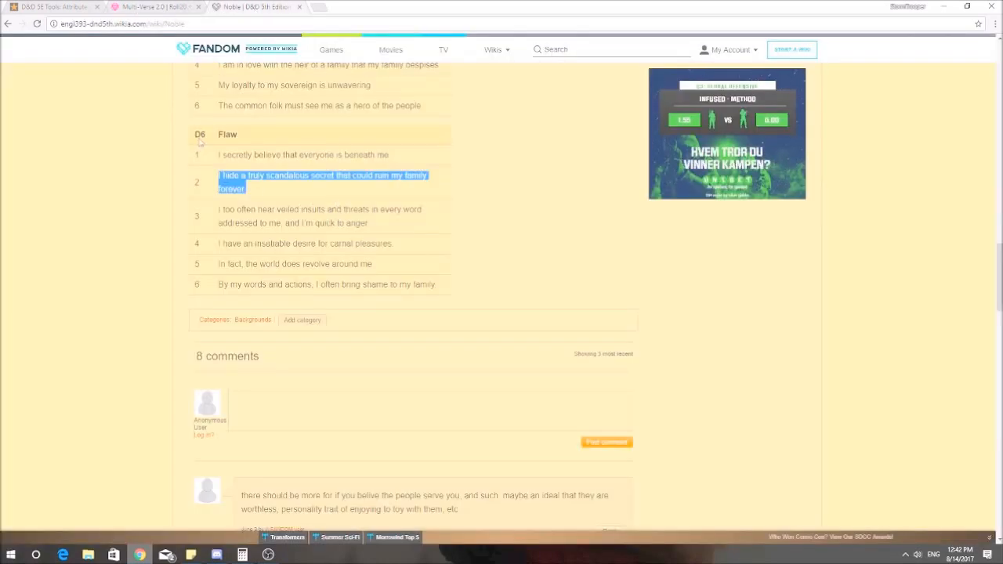
left_click(149, 6)
left_click(451, 306)
key("ctrl+v")
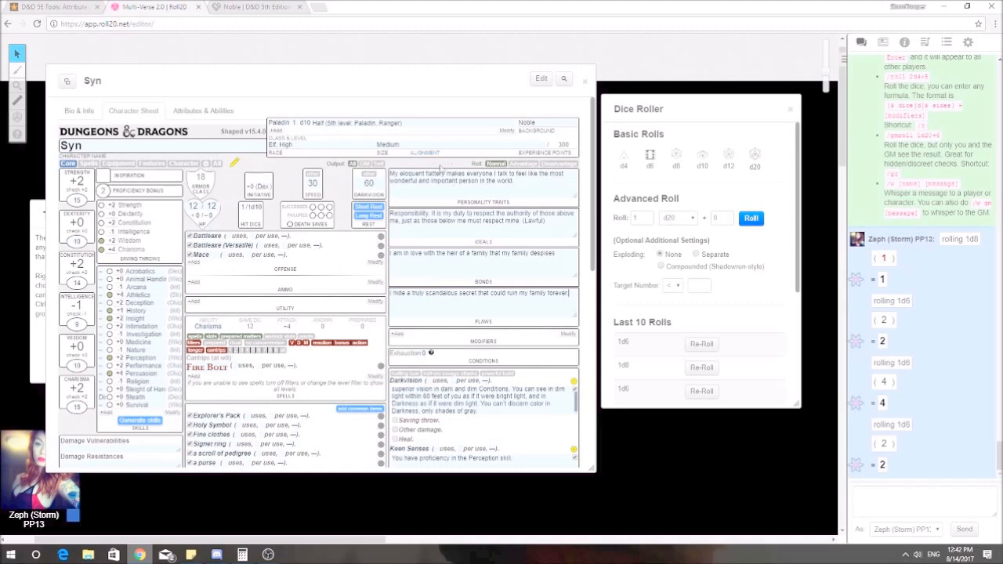
Check the alignments tied to the ideals on the Noble wiki page and set the sheet's alignment to LG.
left_click(260, 7)
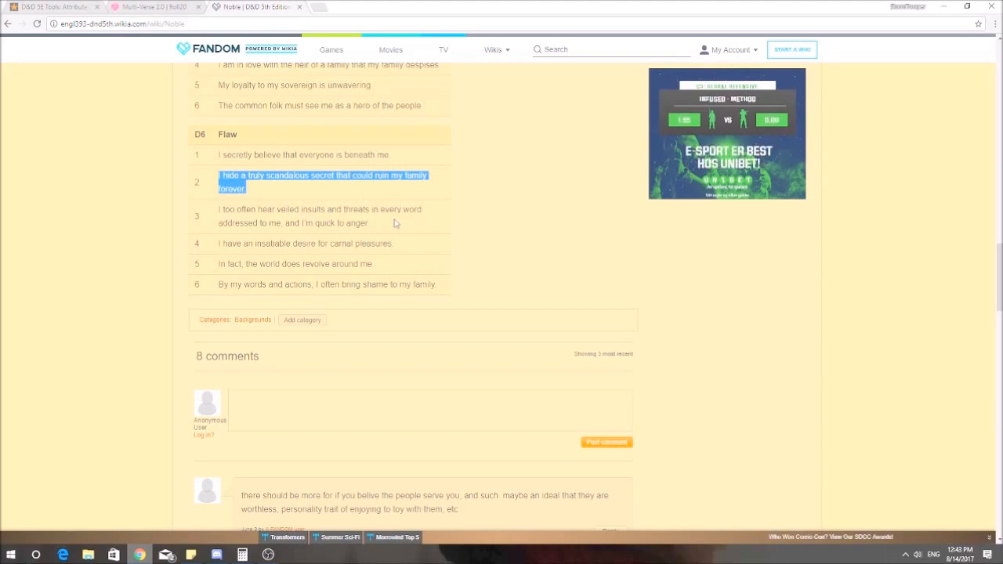
scroll(395, 223, "up", 2)
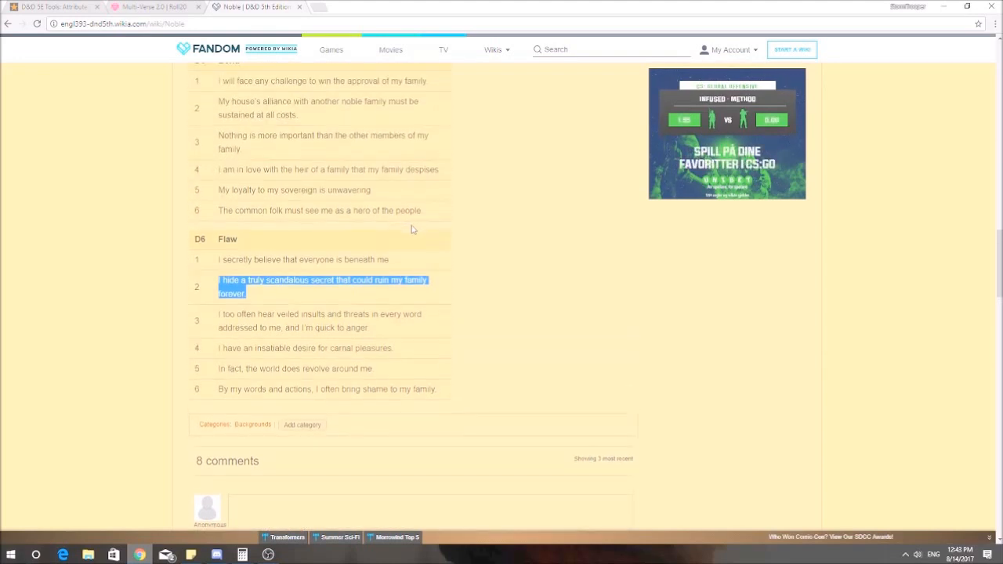
scroll(410, 229, "up", 3)
scroll(416, 233, "up", 1)
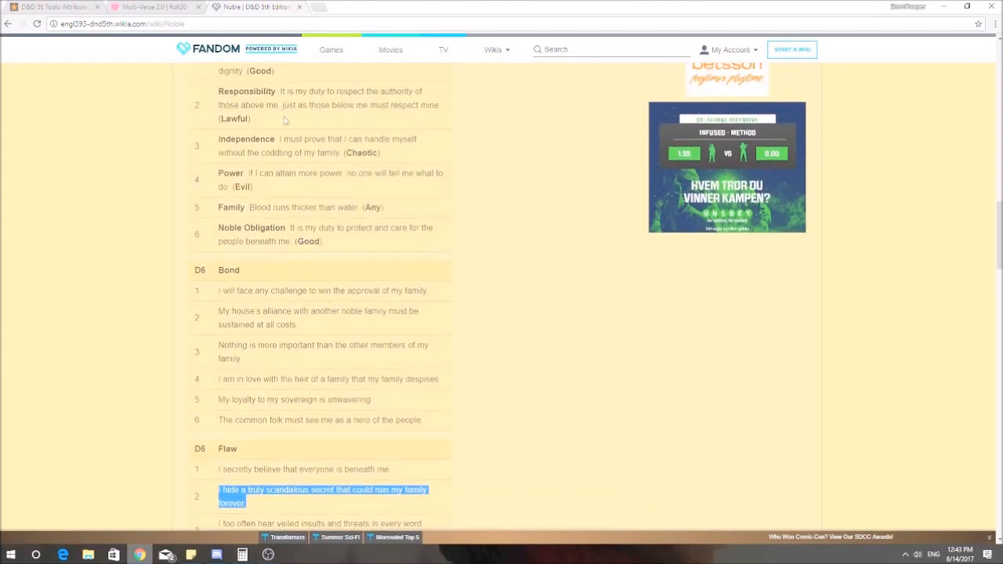
scroll(286, 156, "up", 2)
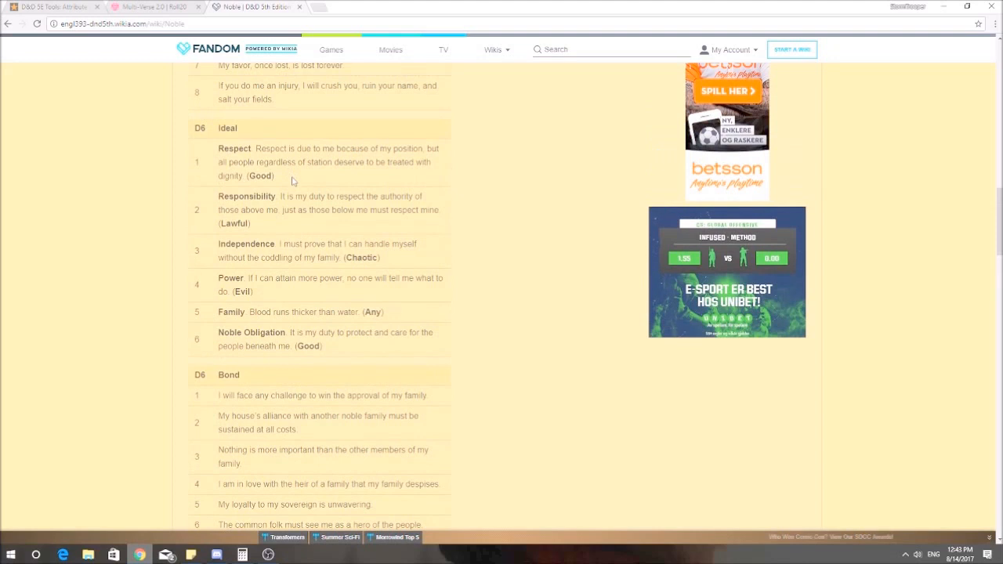
scroll(321, 237, "up", 1)
scroll(321, 238, "down", 1)
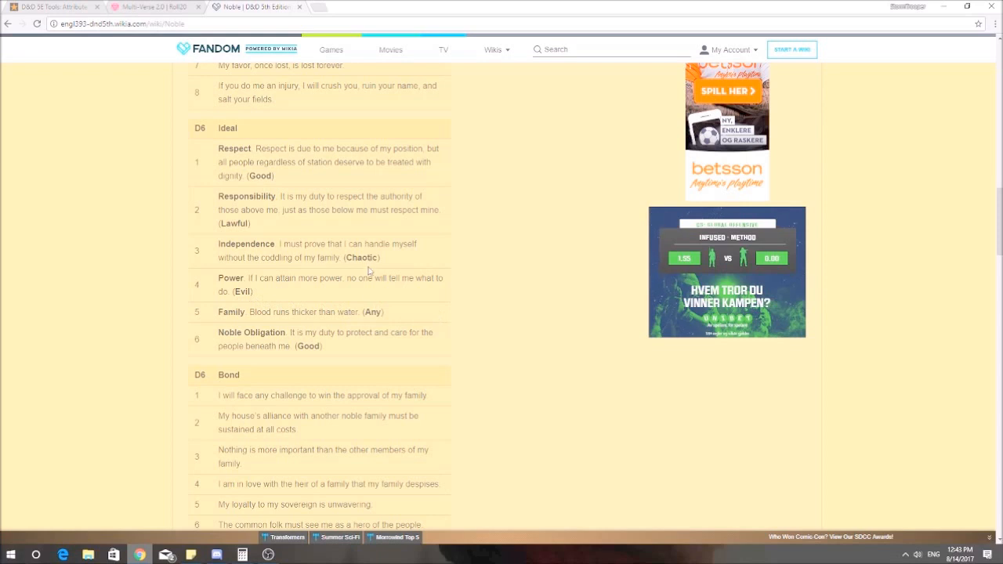
left_click(160, 8)
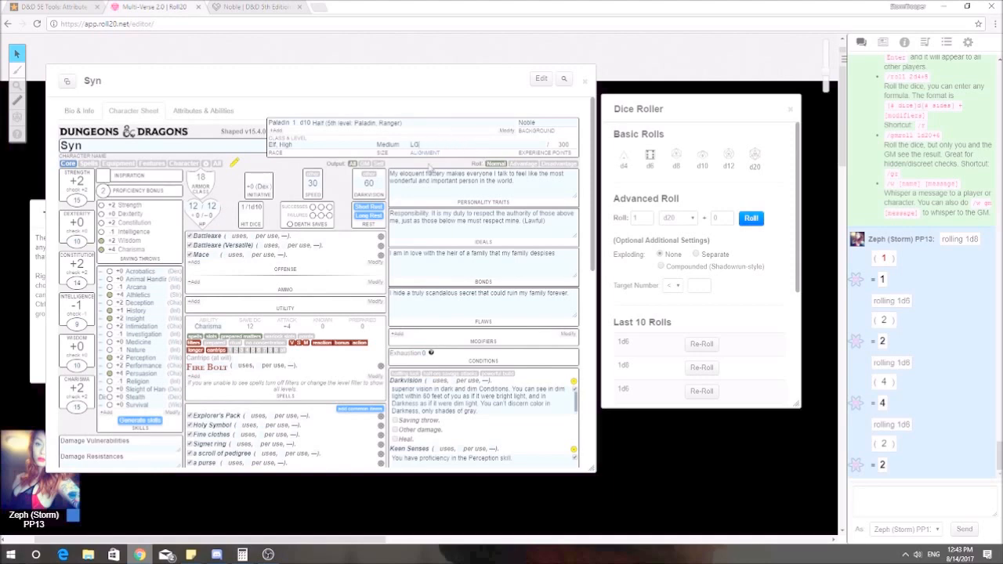
Look over the whole character sheet from traits to class features and turn off its edit mode.
scroll(423, 164, "down", 1)
scroll(424, 162, "down", 1)
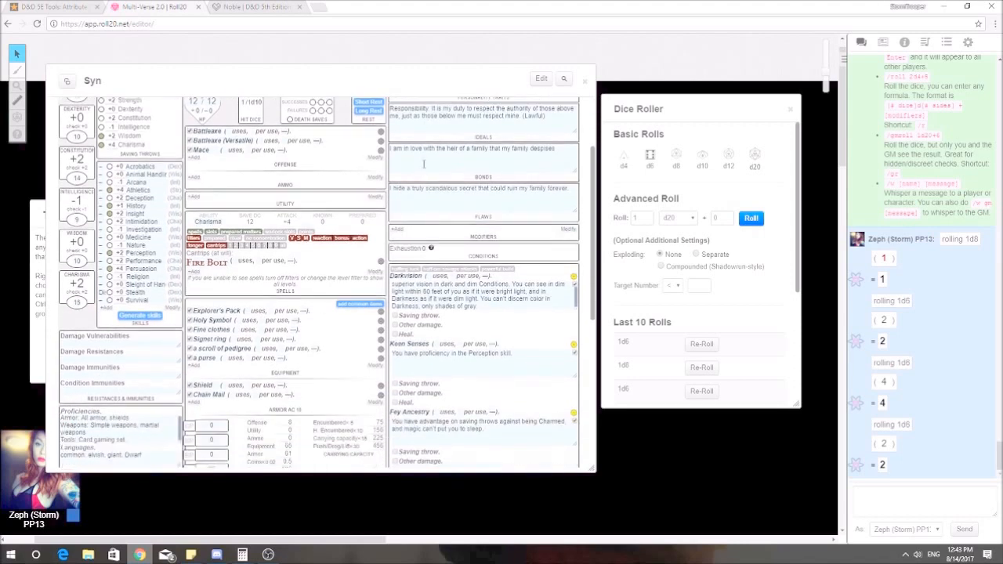
scroll(360, 206, "down", 1)
scroll(361, 205, "down", 2)
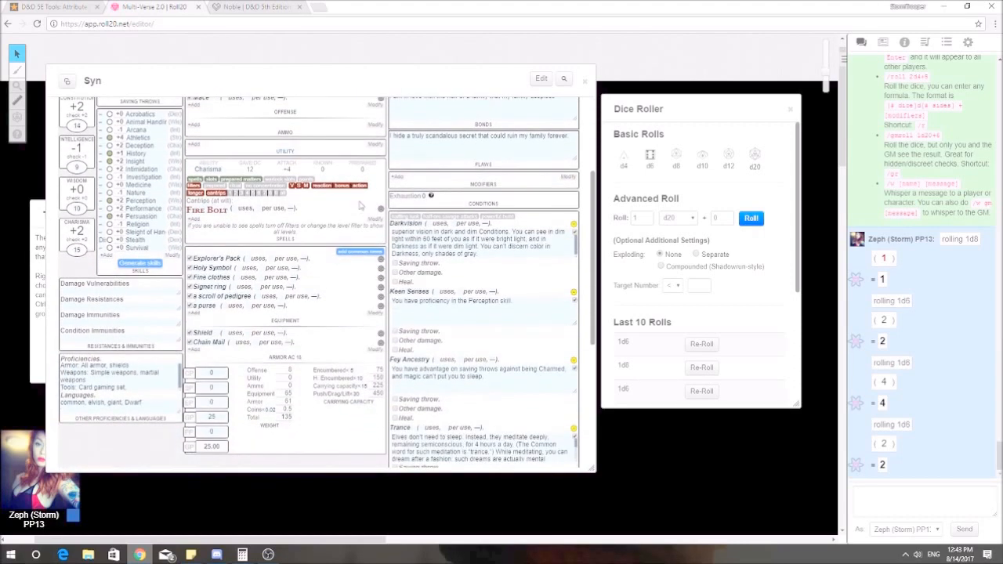
scroll(374, 253, "down", 2)
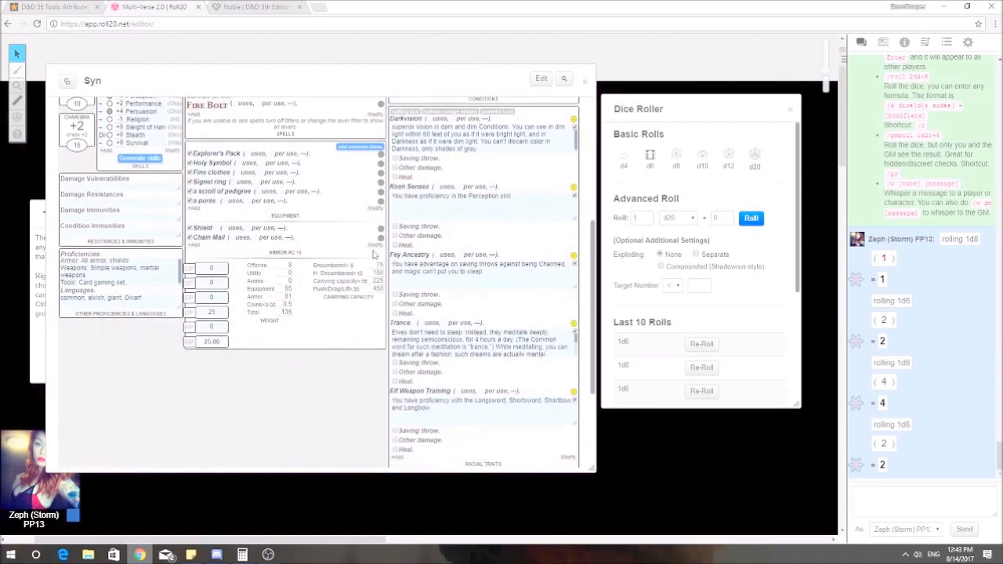
scroll(374, 257, "down", 3)
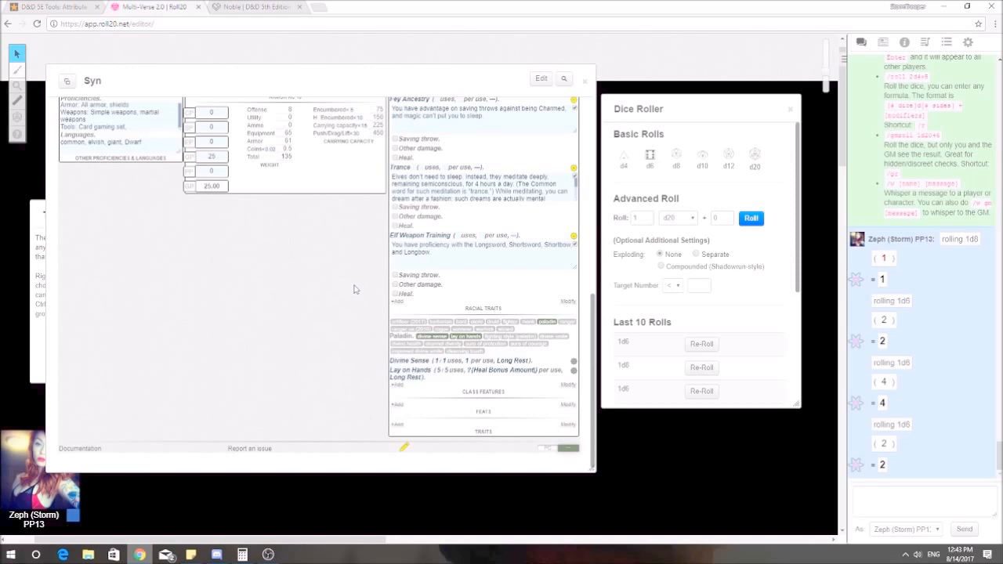
scroll(354, 289, "up", 6)
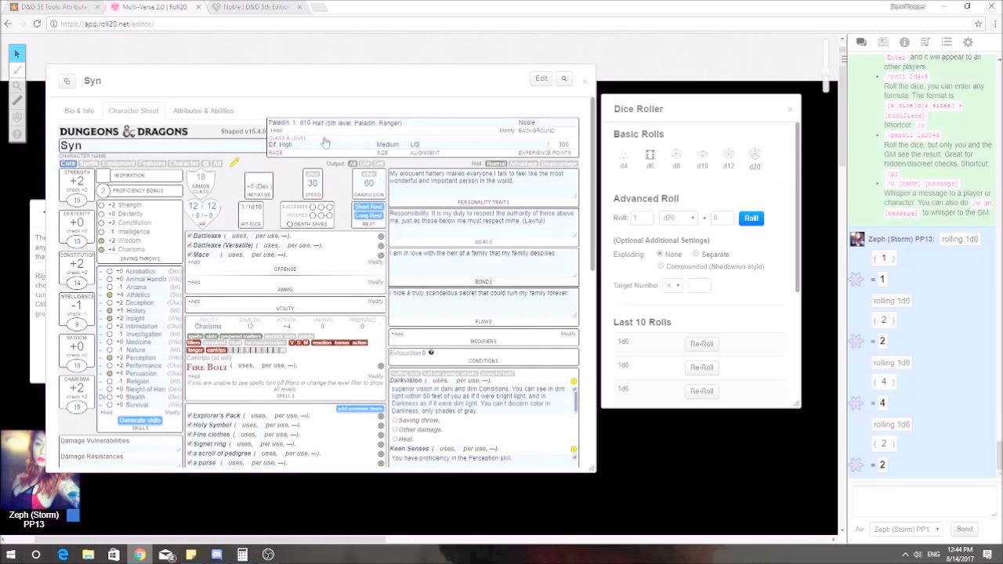
left_click(235, 165)
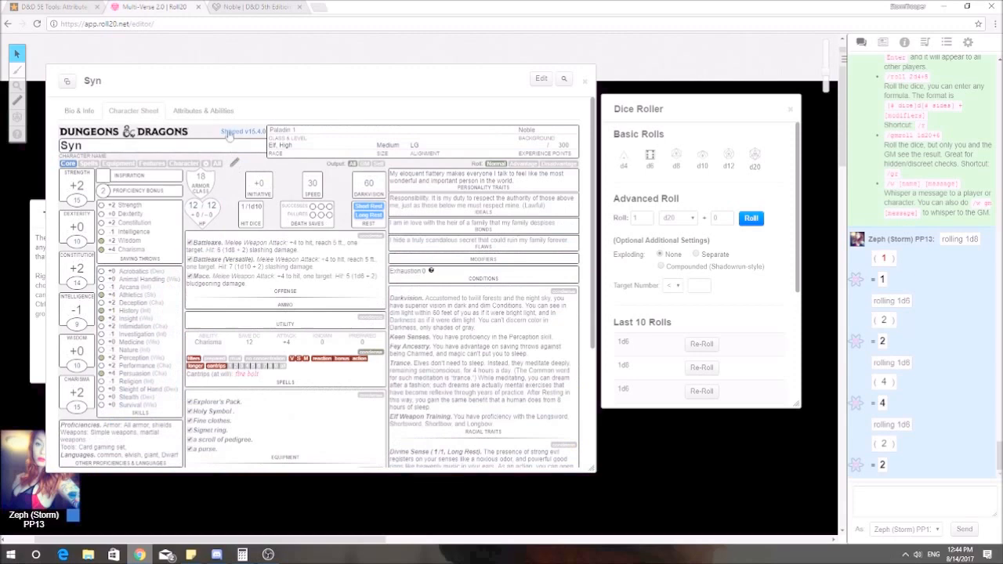
Set Syn's avatar to the NPC folder's portrait of a long-haired blonde woman with her face turned upward and save the changes.
left_click(207, 111)
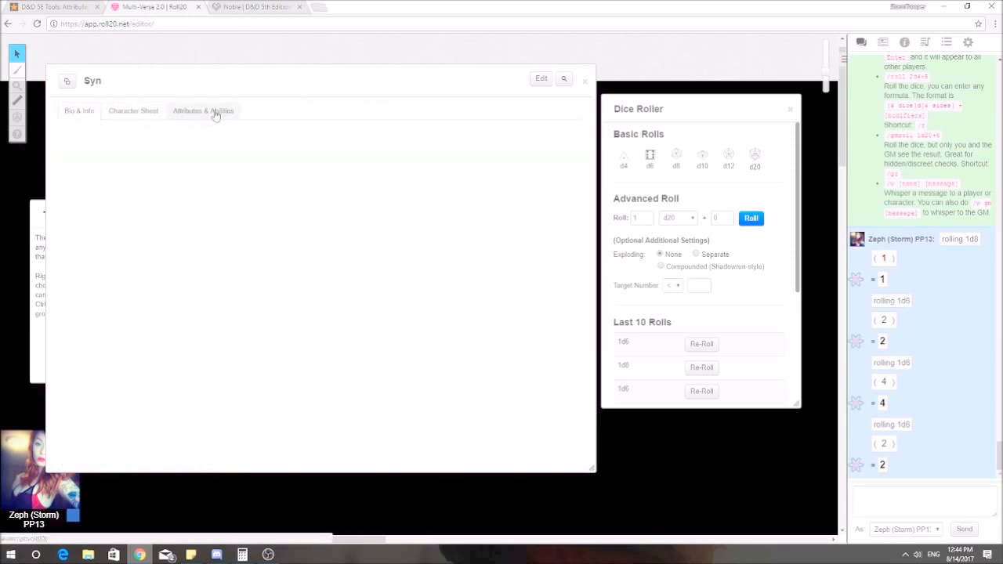
left_click(540, 80)
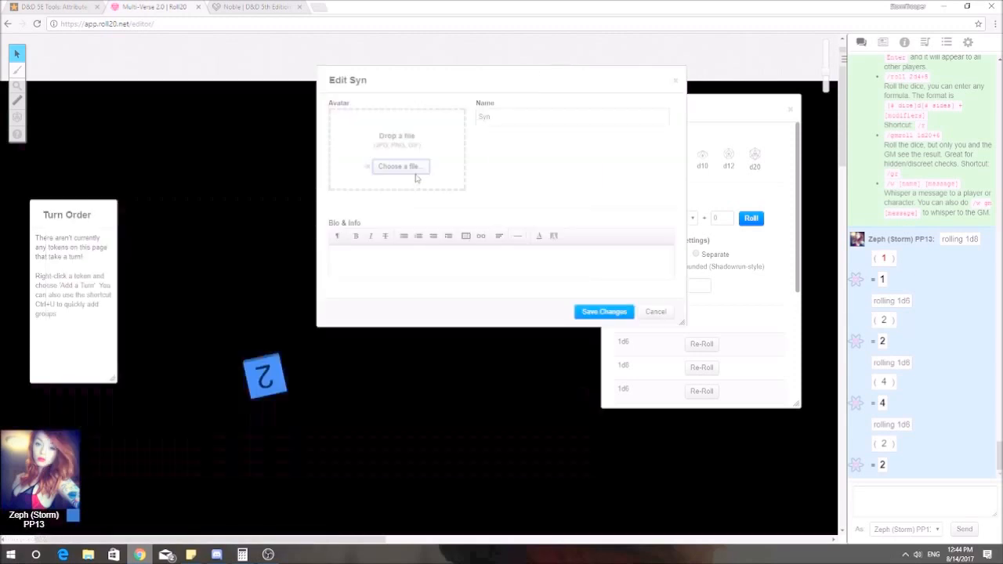
left_click(398, 166)
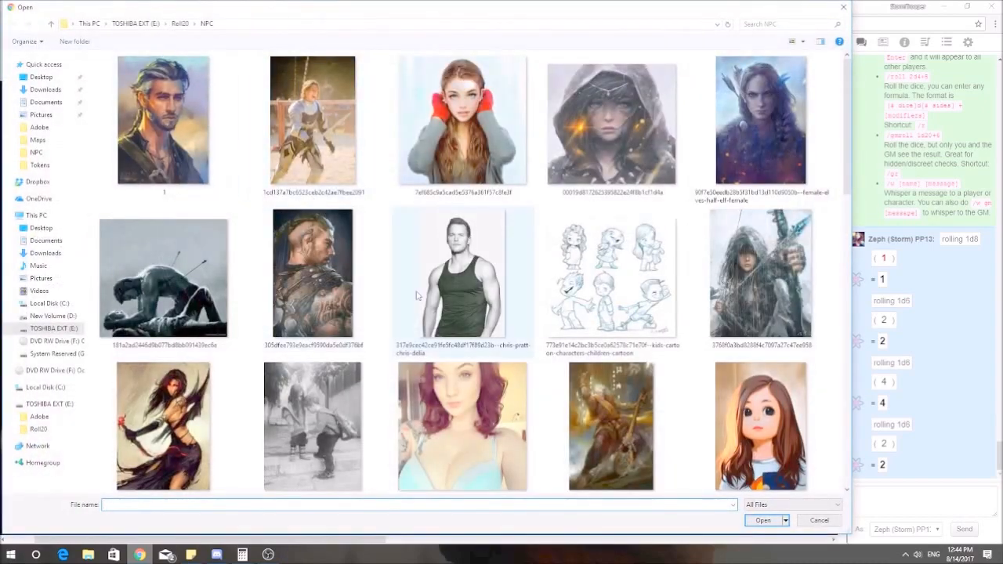
scroll(481, 301, "down", 10)
left_click(462, 129)
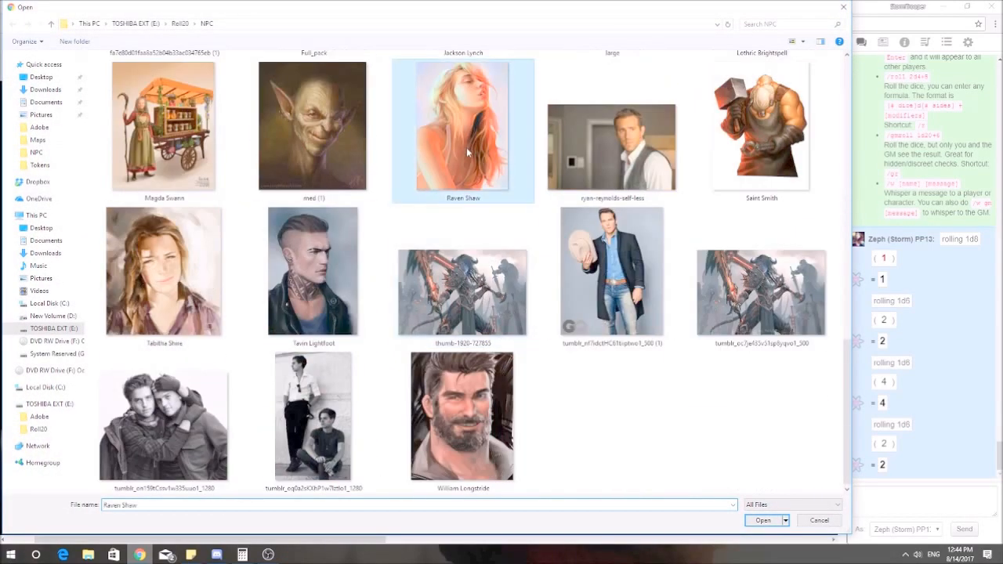
left_click(766, 522)
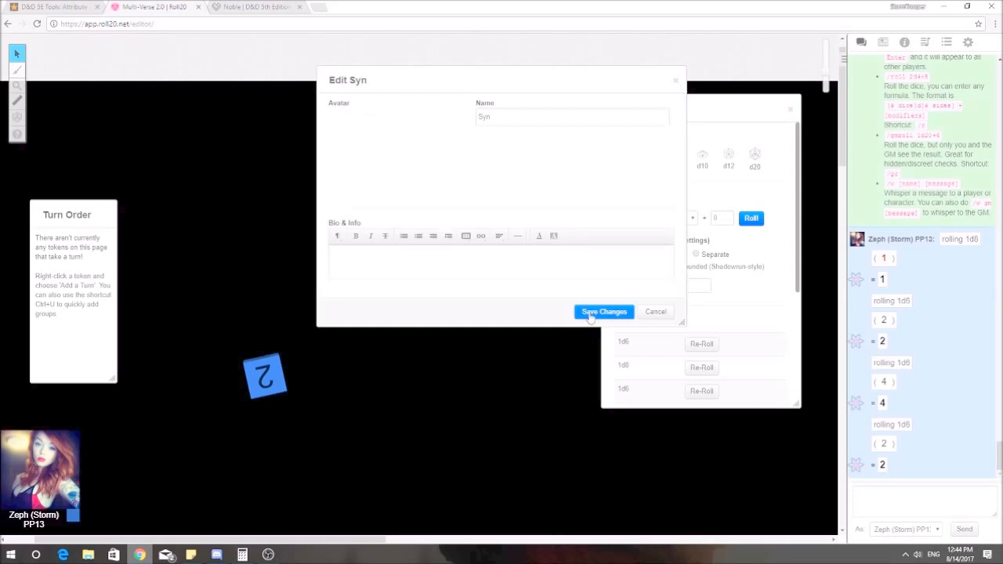
left_click(590, 313)
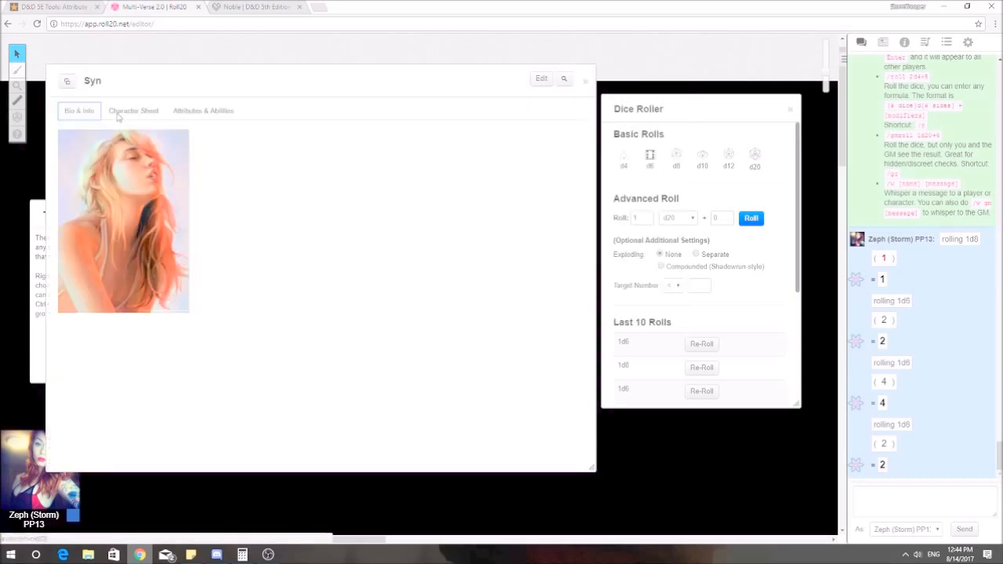
Look through Syn's attributes and abilities and bio pages, ending on the character sheet.
left_click(124, 115)
left_click(180, 112)
left_click(127, 114)
left_click(79, 113)
left_click(121, 112)
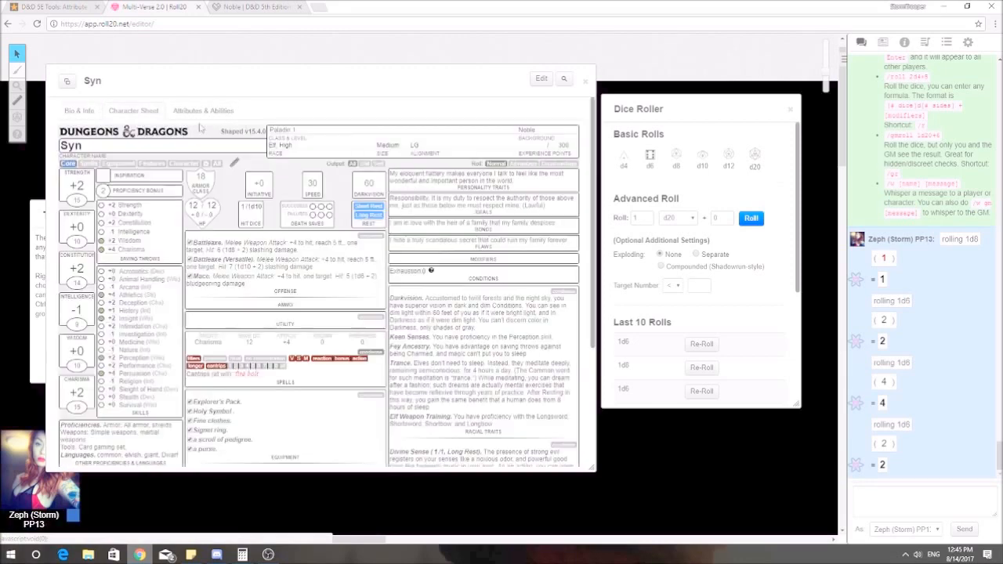